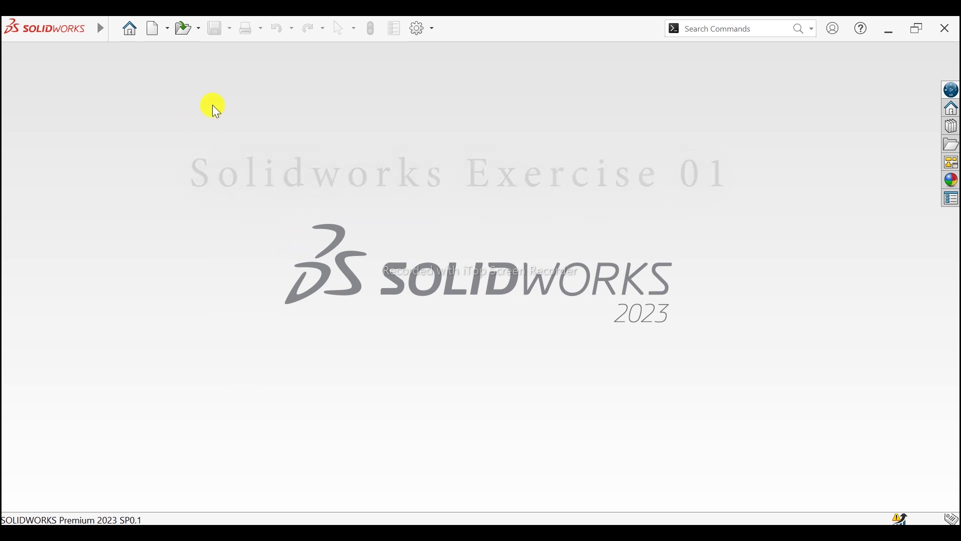
# Create a new blank part document, Part3
pyautogui.click(156, 28)
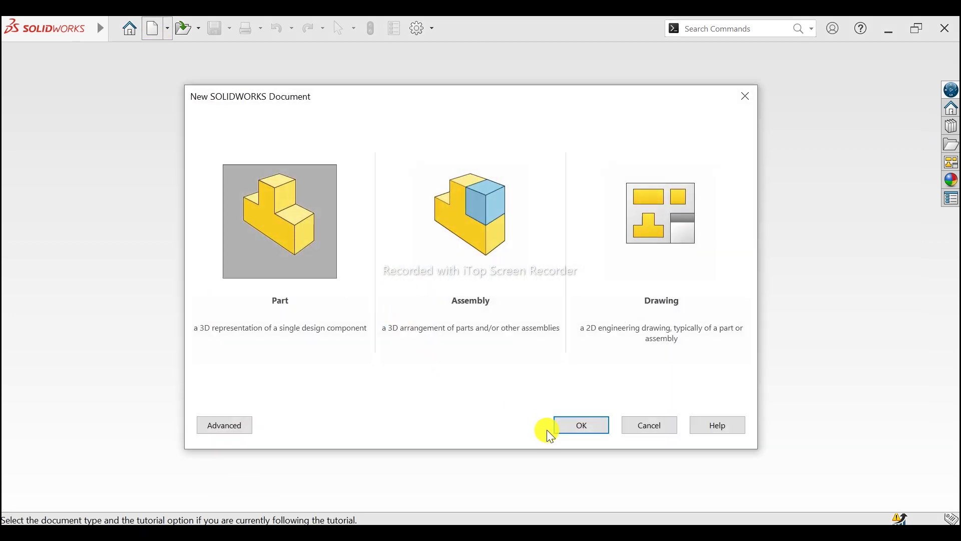
pyautogui.click(569, 424)
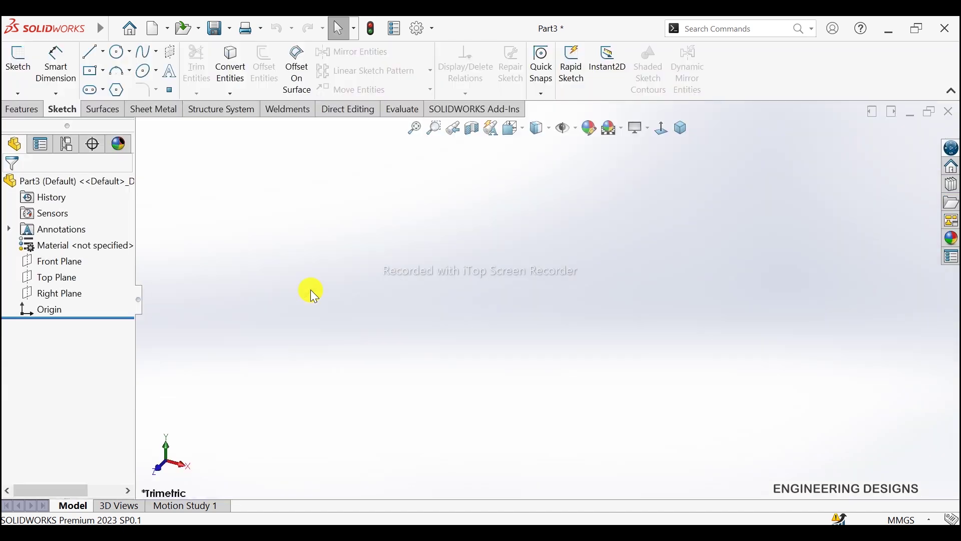
# On the Top Plane, sketch a center rectangle about 178 by 86 mm around the origin
pyautogui.click(50, 277)
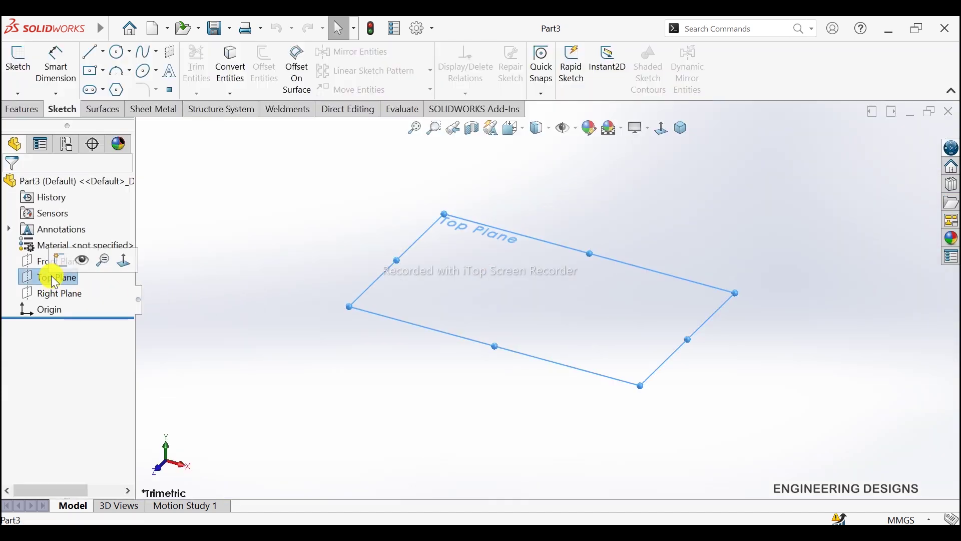
pyautogui.click(61, 260)
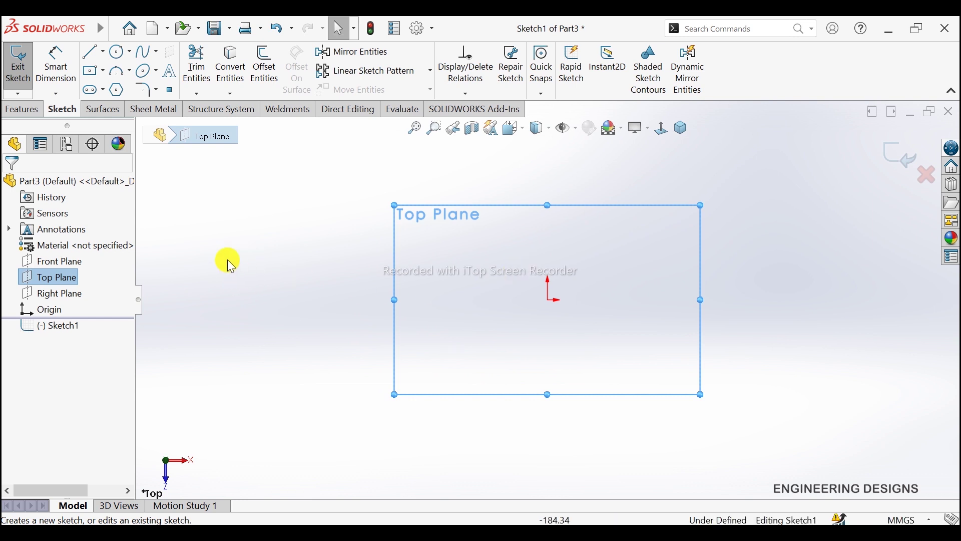
pyautogui.click(108, 73)
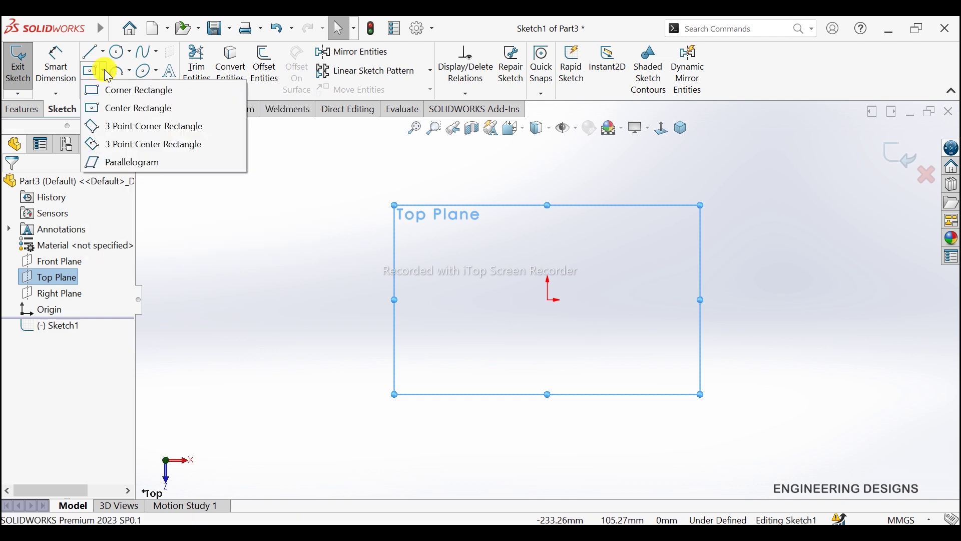
pyautogui.click(114, 110)
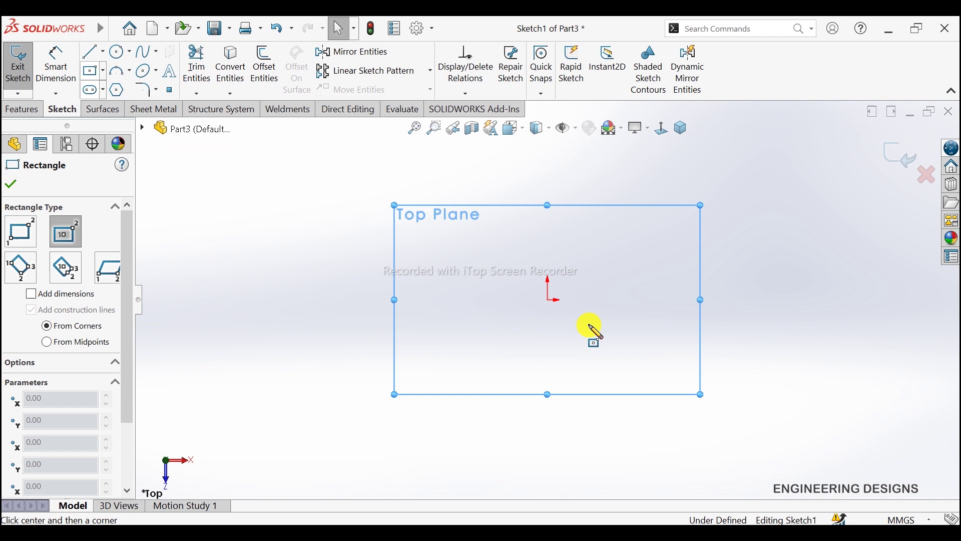
pyautogui.click(549, 301)
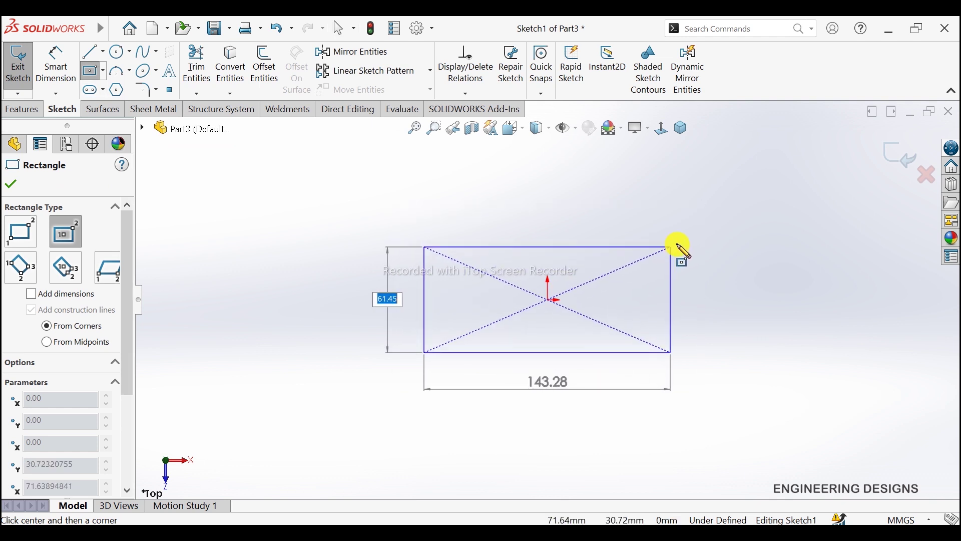
pyautogui.click(701, 225)
pyautogui.rightClick(770, 193)
pyautogui.click(776, 201)
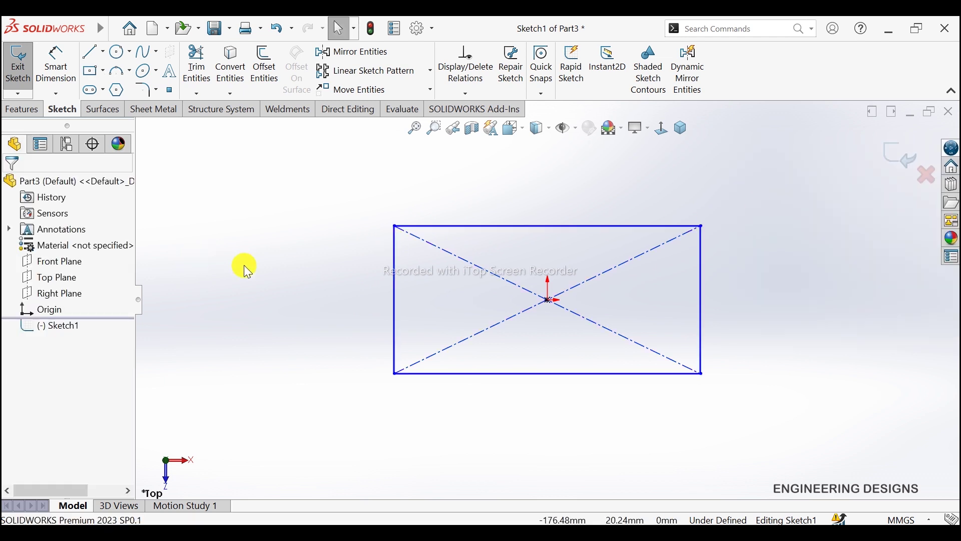
# Draw a spline from the rectangle's top-left corner through two interior points to its top-right corner
pyautogui.click(130, 73)
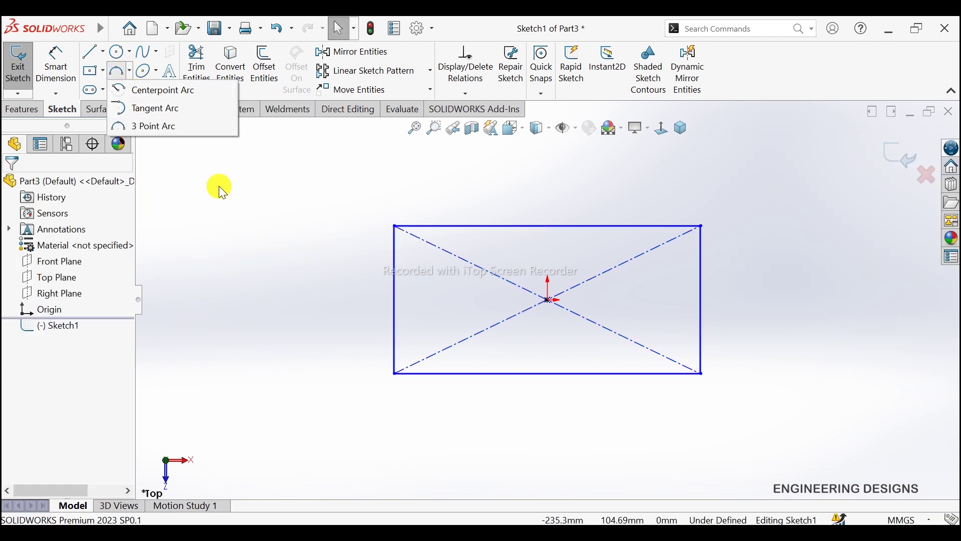
pyautogui.click(146, 52)
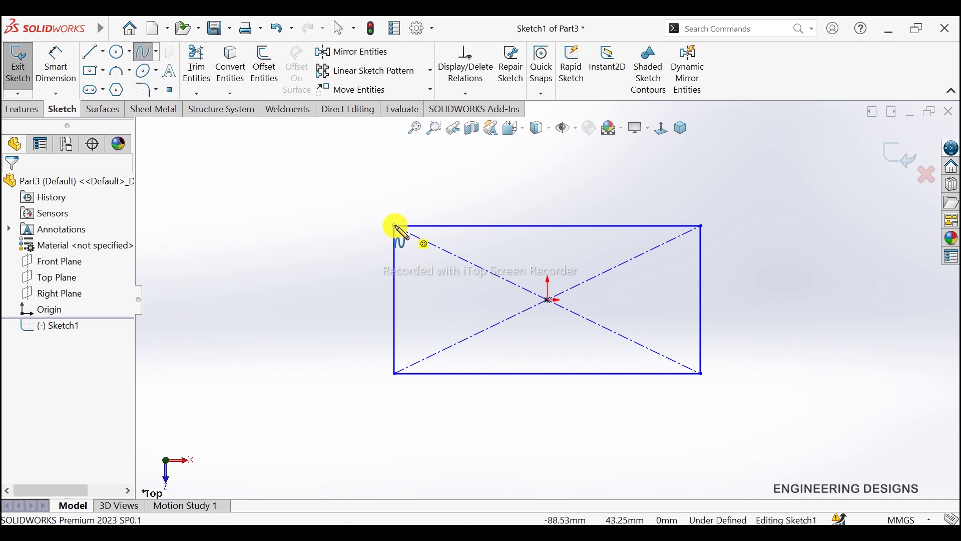
pyautogui.click(395, 226)
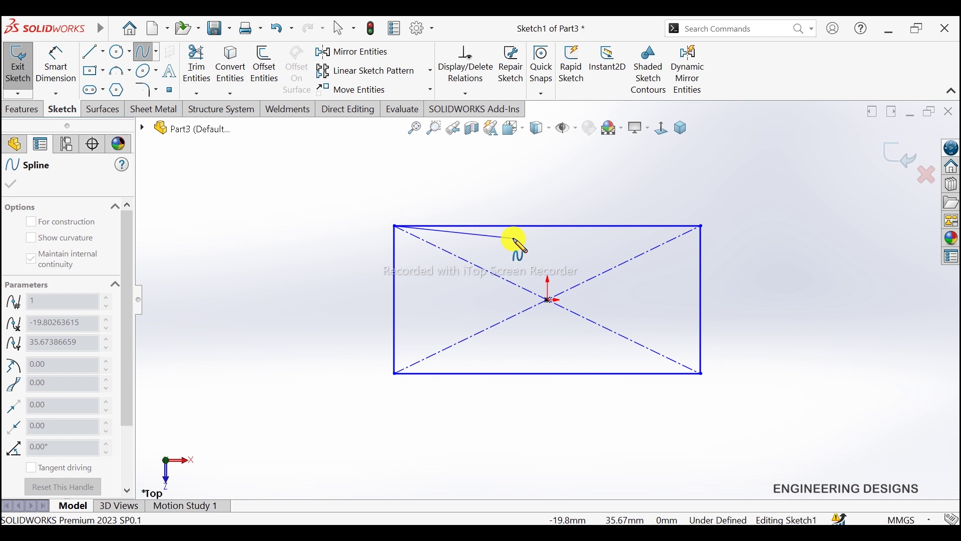
pyautogui.click(514, 237)
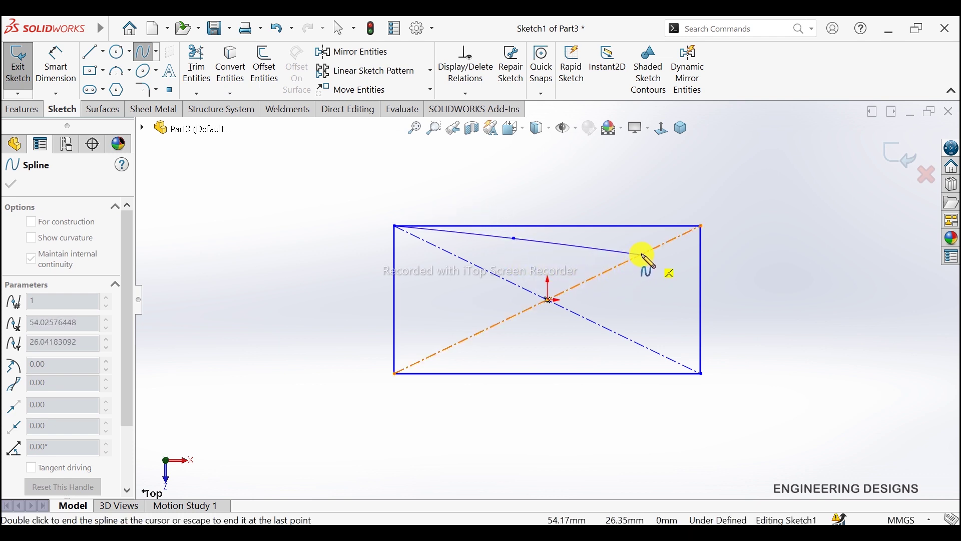
pyautogui.click(616, 277)
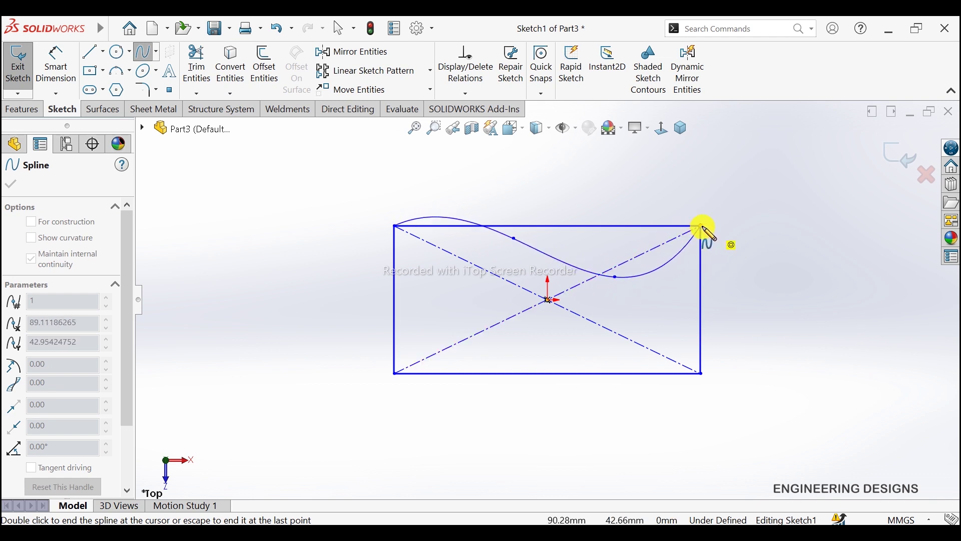
pyautogui.doubleClick(702, 228)
pyautogui.rightClick(726, 233)
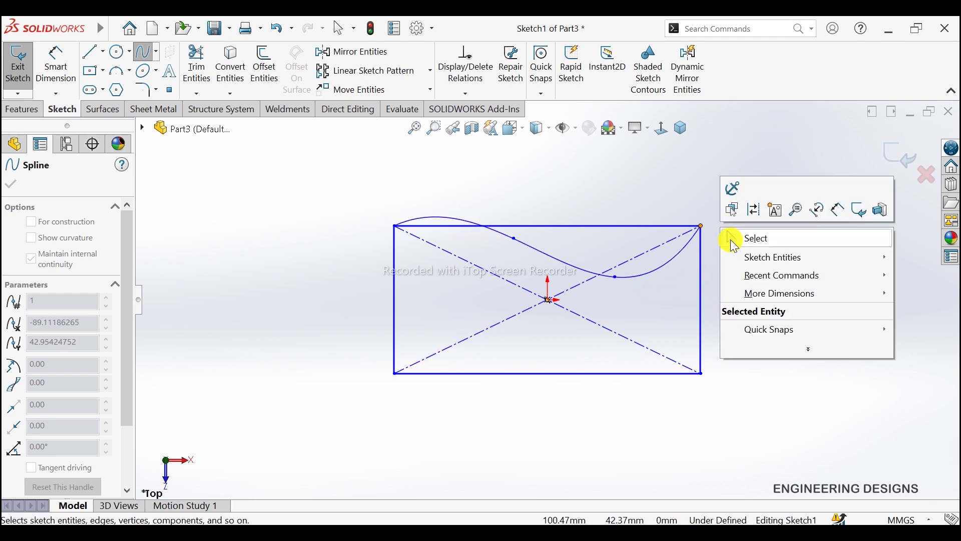
pyautogui.click(736, 238)
pyautogui.click(616, 278)
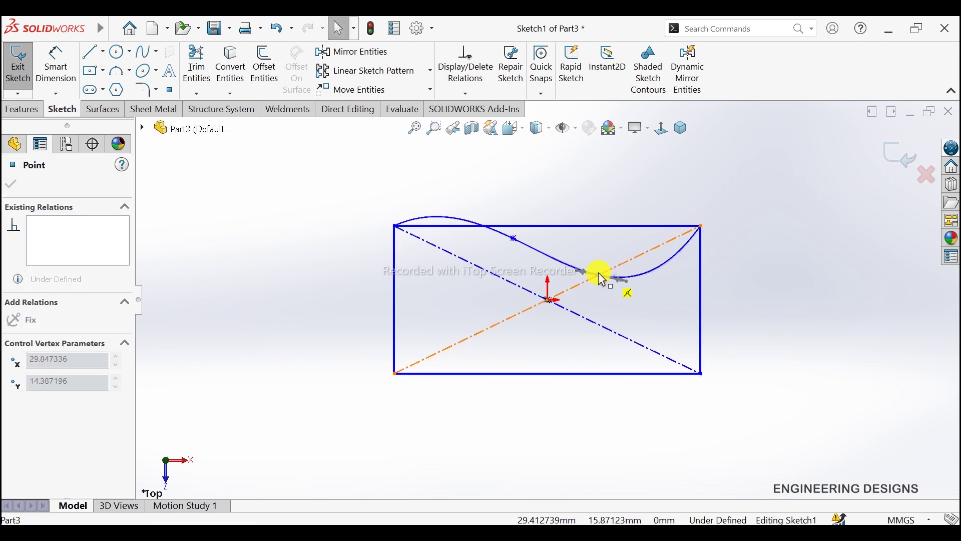
# Drag the spline's points and tangent handles into a smooth S-shaped wave across the top edge
pyautogui.moveTo(600, 273)
pyautogui.mouseDown()
pyautogui.moveTo(600, 259)
pyautogui.moveTo(603, 274)
pyautogui.mouseUp()
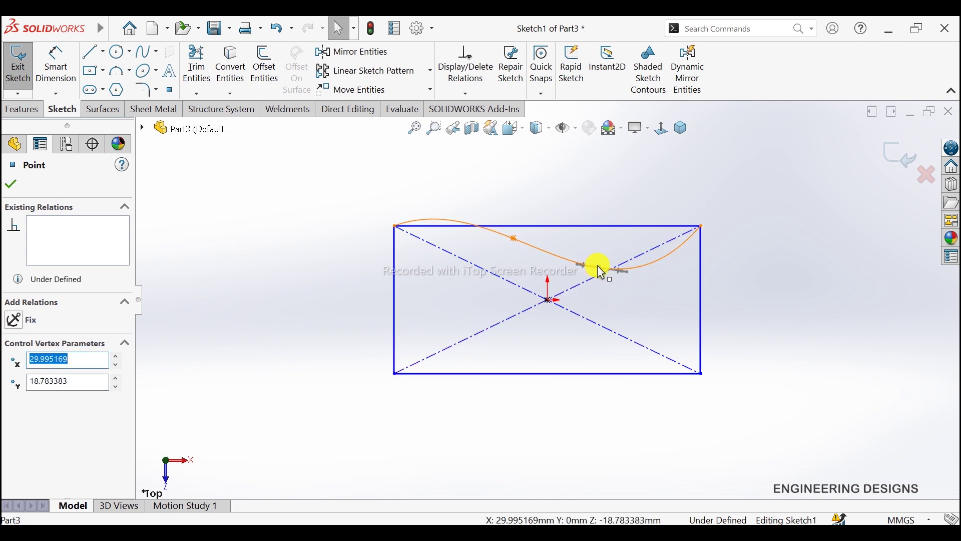
pyautogui.moveTo(599, 259); pyautogui.dragTo(609, 249)
pyautogui.moveTo(515, 239)
pyautogui.mouseDown()
pyautogui.moveTo(465, 278)
pyautogui.moveTo(504, 309)
pyautogui.moveTo(519, 290)
pyautogui.moveTo(549, 287)
pyautogui.moveTo(552, 301)
pyautogui.moveTo(499, 271)
pyautogui.moveTo(471, 268)
pyautogui.moveTo(526, 247)
pyautogui.moveTo(518, 232)
pyautogui.moveTo(564, 211)
pyautogui.moveTo(536, 229)
pyautogui.moveTo(551, 235)
pyautogui.moveTo(470, 229)
pyautogui.moveTo(512, 226)
pyautogui.mouseUp()
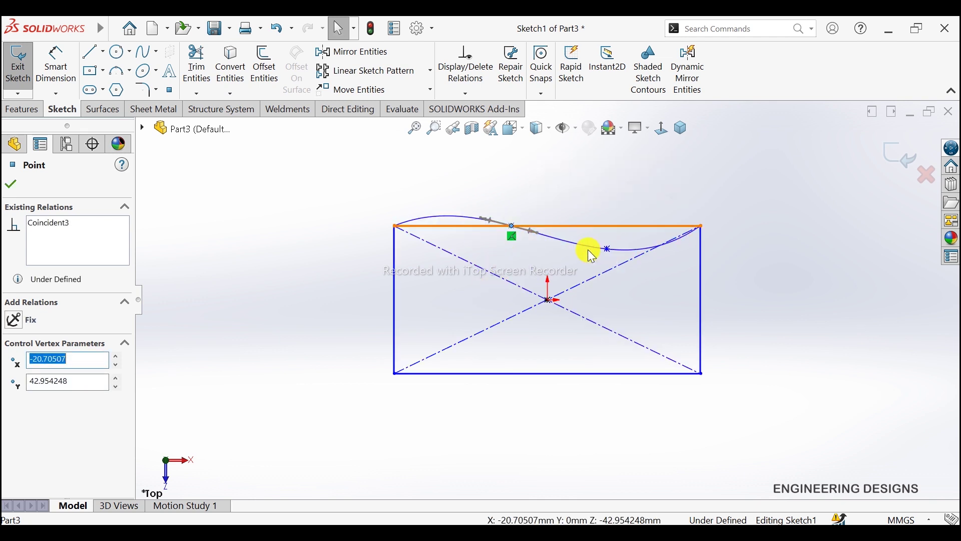
pyautogui.click(558, 244)
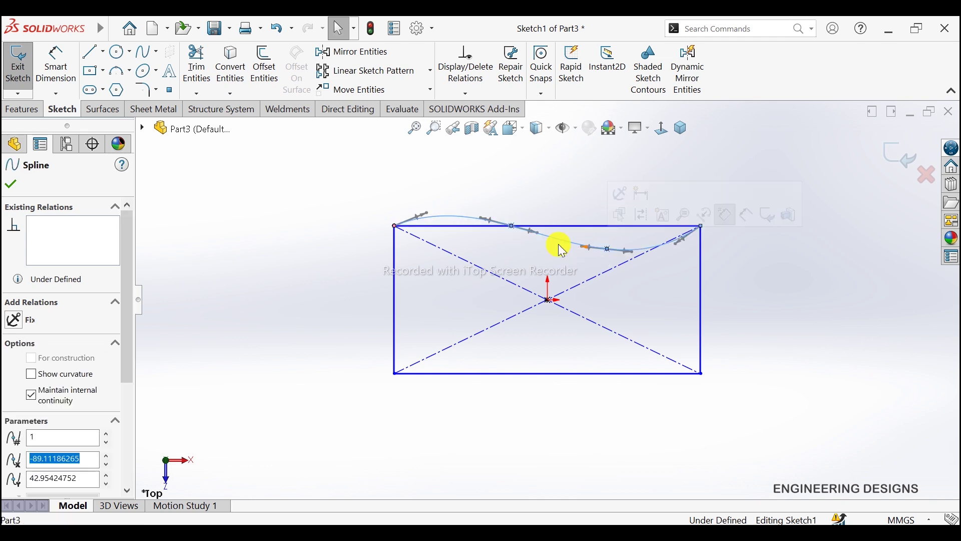
pyautogui.click(534, 231)
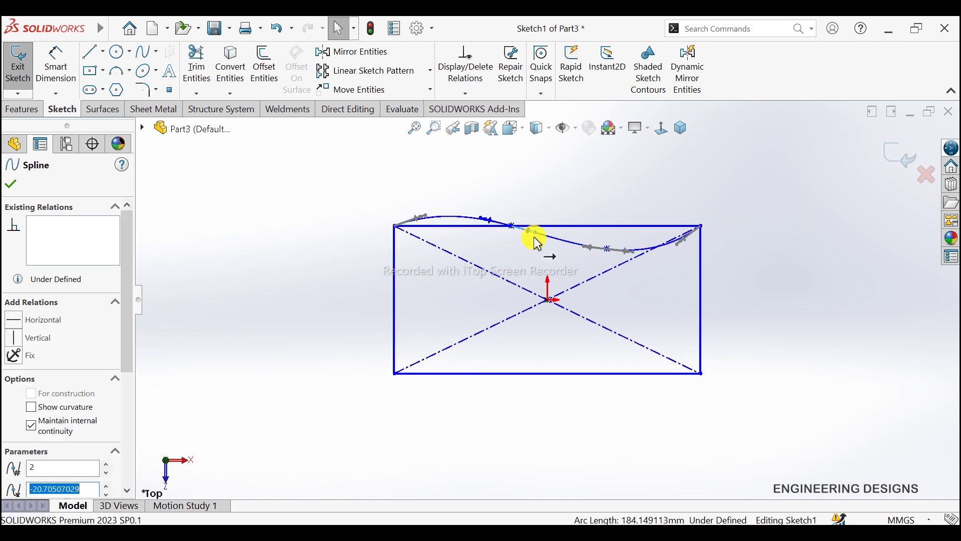
pyautogui.moveTo(534, 236)
pyautogui.mouseDown()
pyautogui.moveTo(572, 256)
pyautogui.moveTo(526, 249)
pyautogui.moveTo(537, 251)
pyautogui.mouseUp()
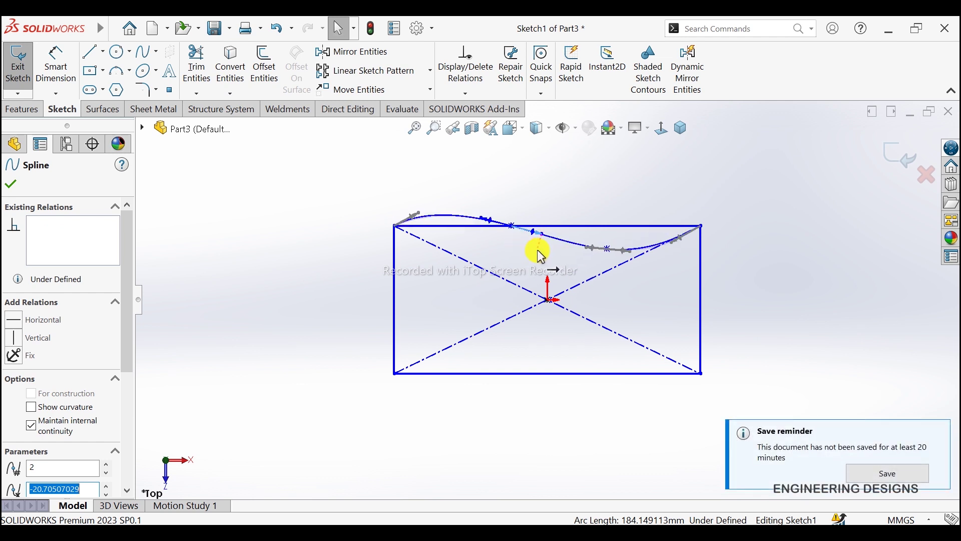
pyautogui.press('Escape')
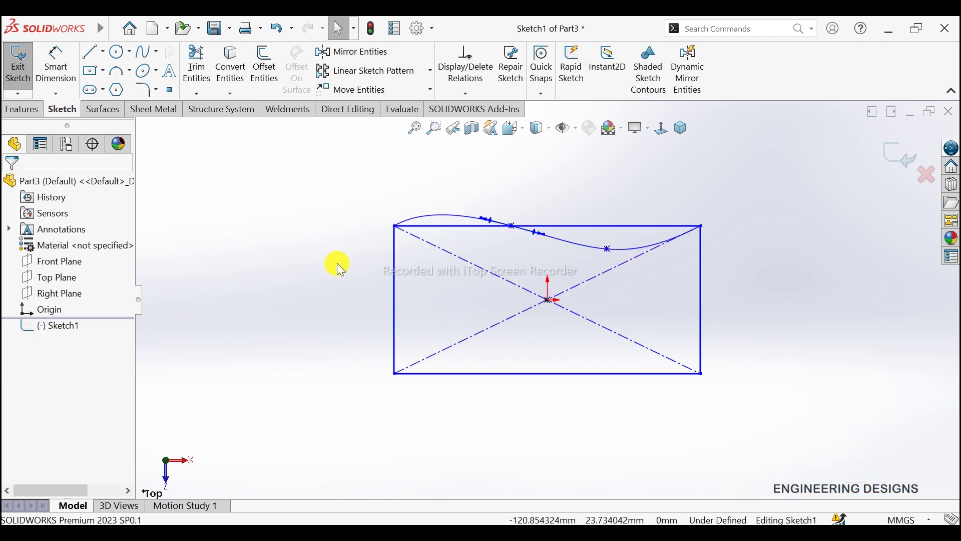
# Draw a horizontal construction line from the origin about 148 mm rightward past the rectangle
pyautogui.click(91, 51)
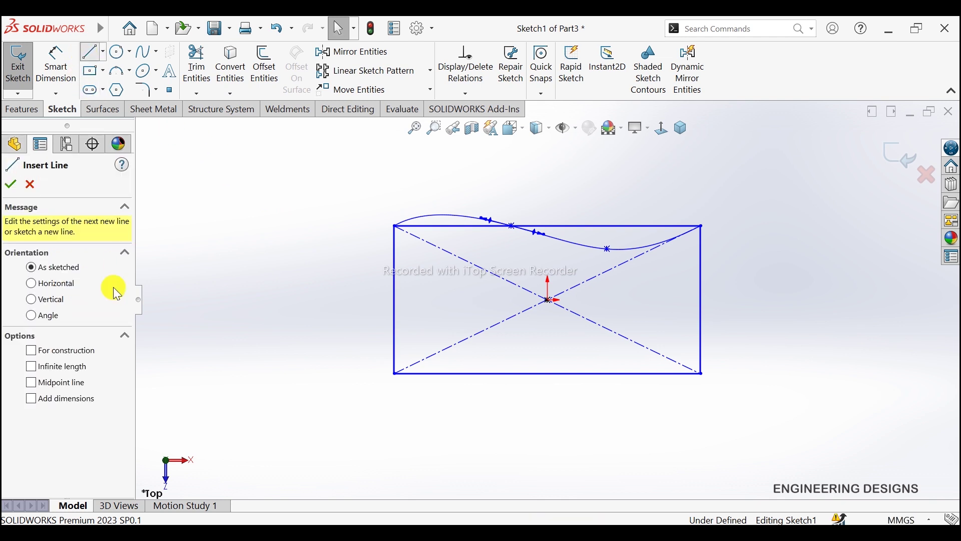
pyautogui.click(65, 346)
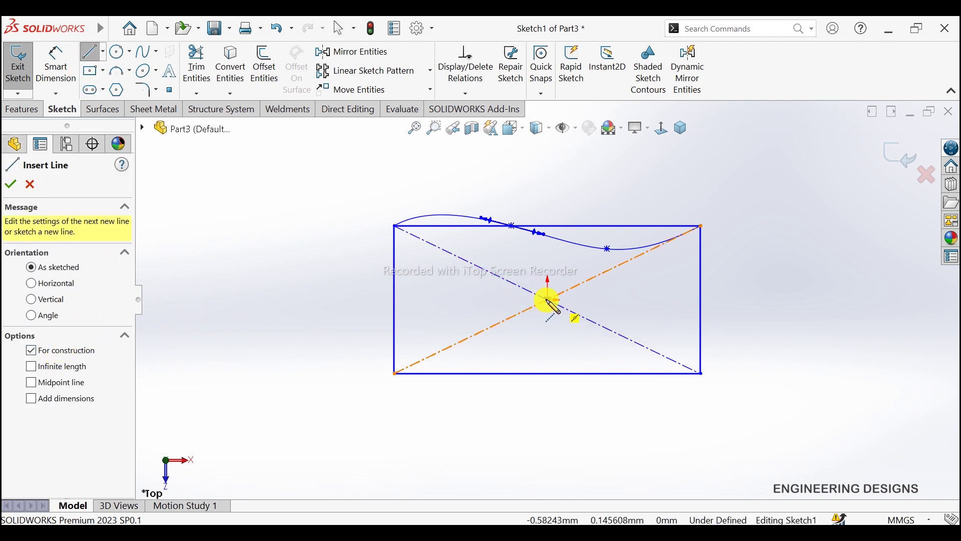
pyautogui.click(548, 299)
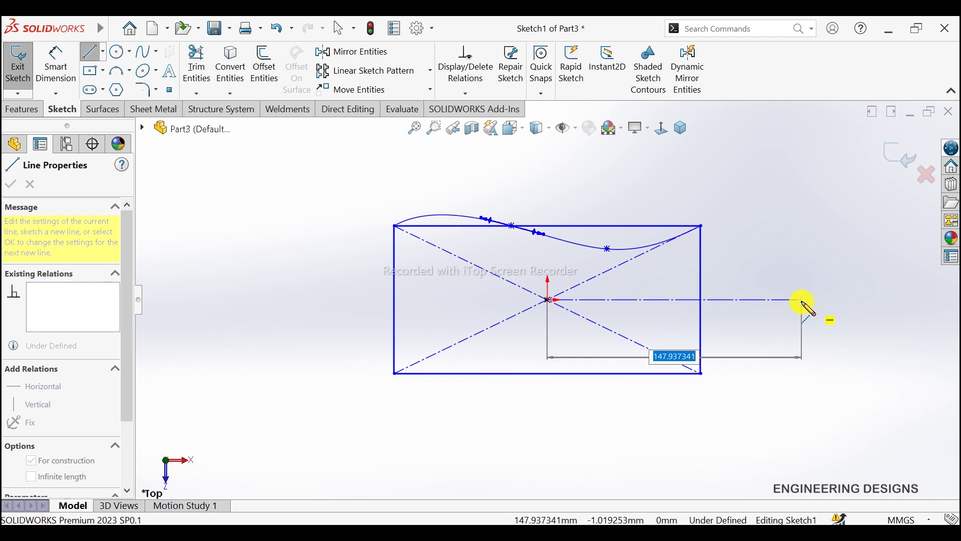
pyautogui.click(802, 301)
pyautogui.rightClick(829, 266)
pyautogui.click(821, 266)
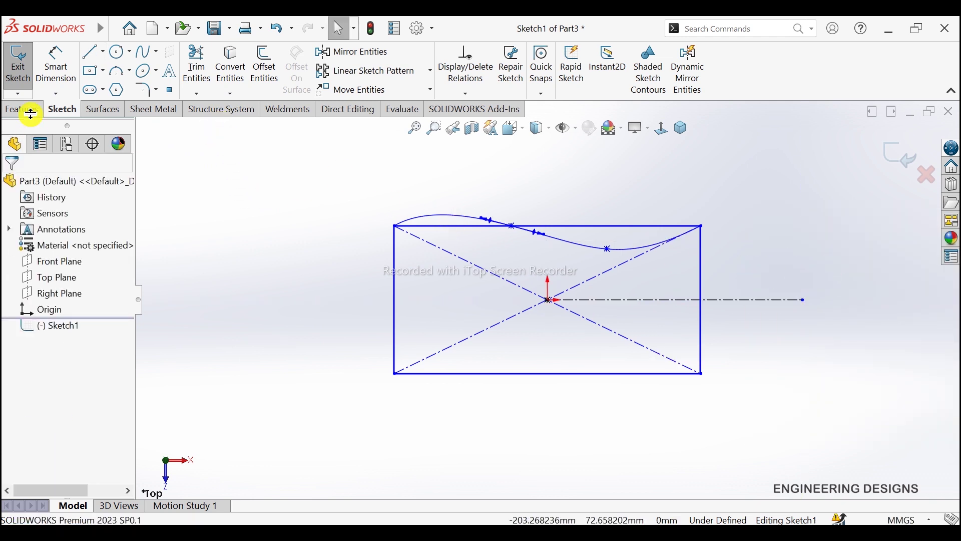
# Dimension the spline at 140.40 mm
pyautogui.click(72, 62)
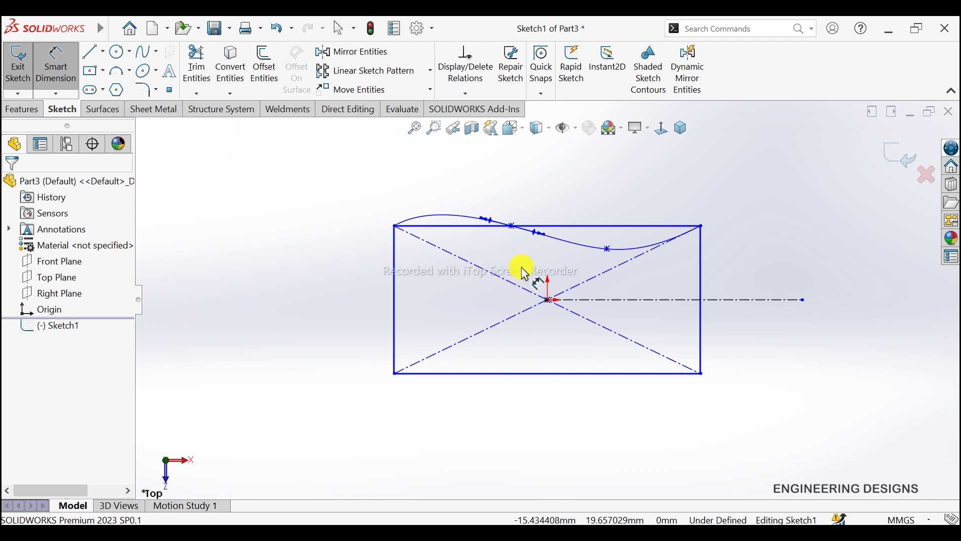
pyautogui.click(481, 214)
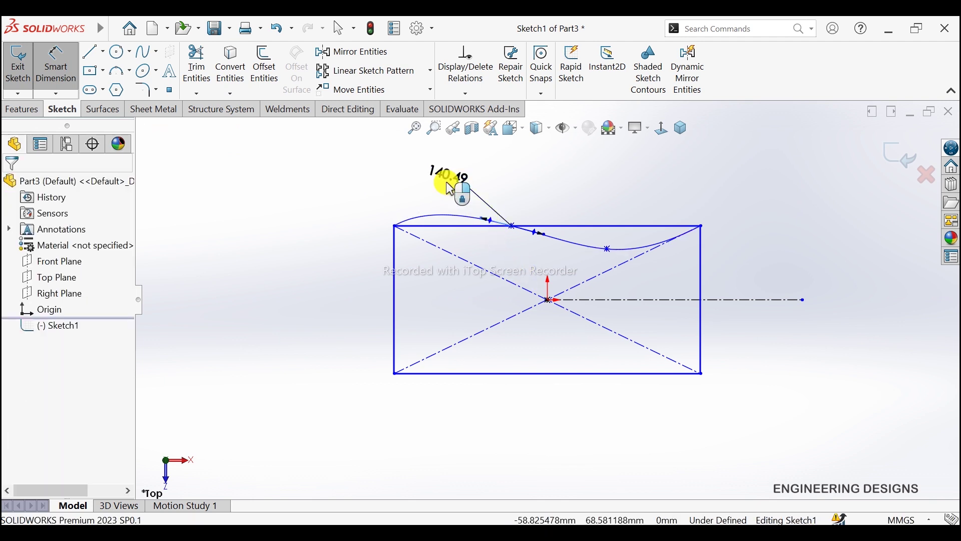
pyautogui.click(447, 184)
pyautogui.write('140')
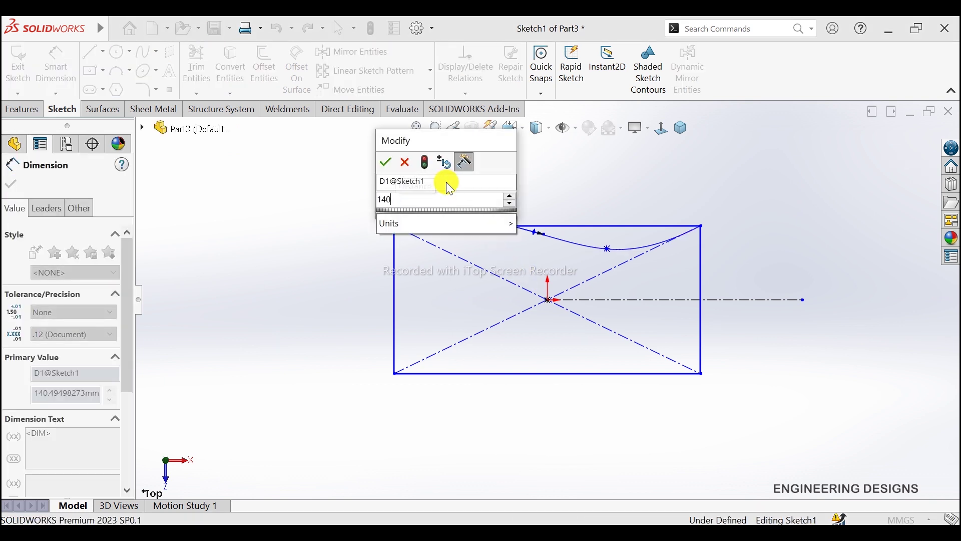
pyautogui.write('.4')
pyautogui.press('Return')
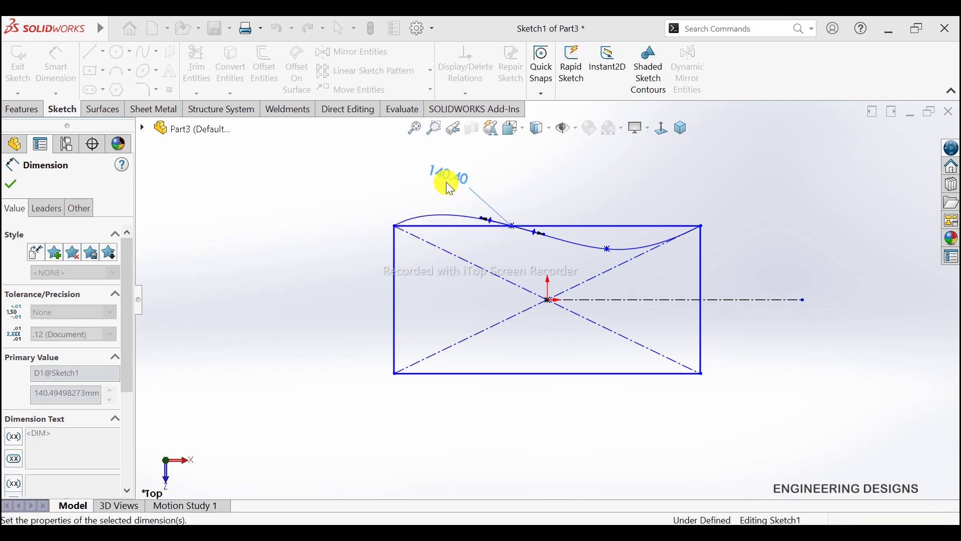
# Adjust the spline's middle point and right-side tangency handles
pyautogui.click(549, 241)
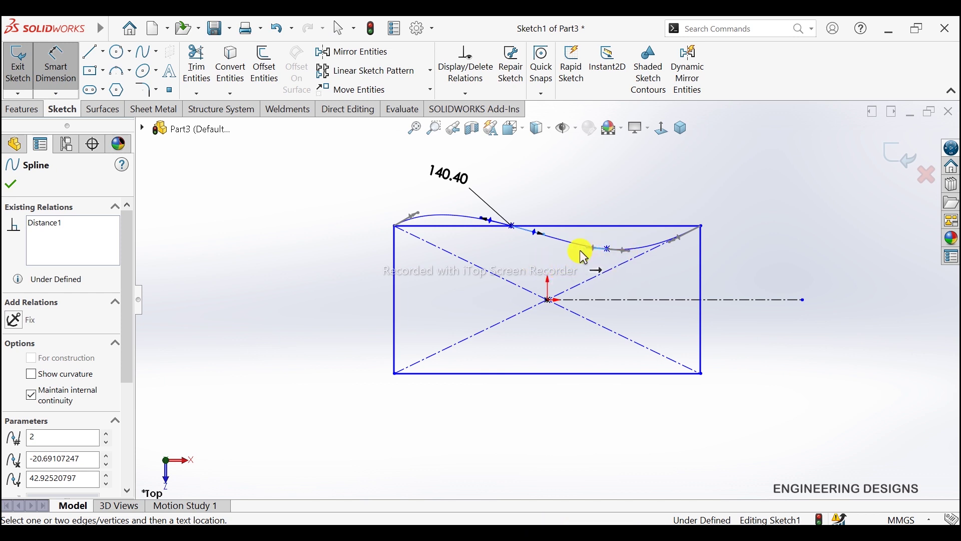
pyautogui.click(618, 258)
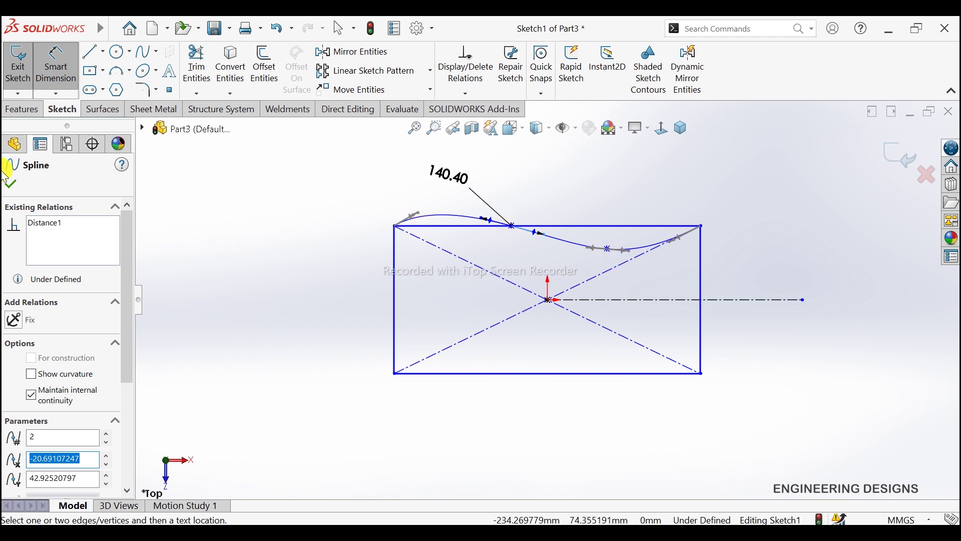
pyautogui.click(13, 187)
pyautogui.click(605, 250)
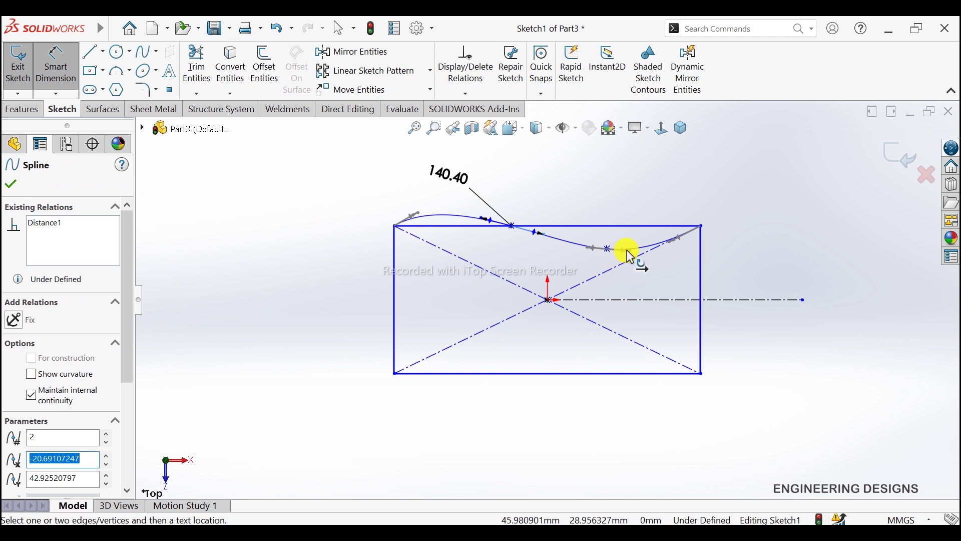
pyautogui.click(671, 246)
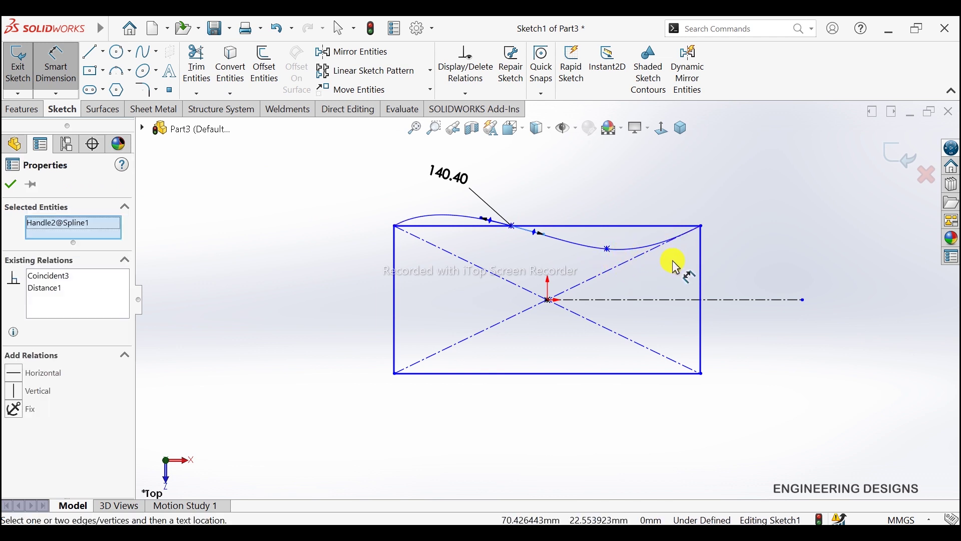
pyautogui.rightClick(706, 200)
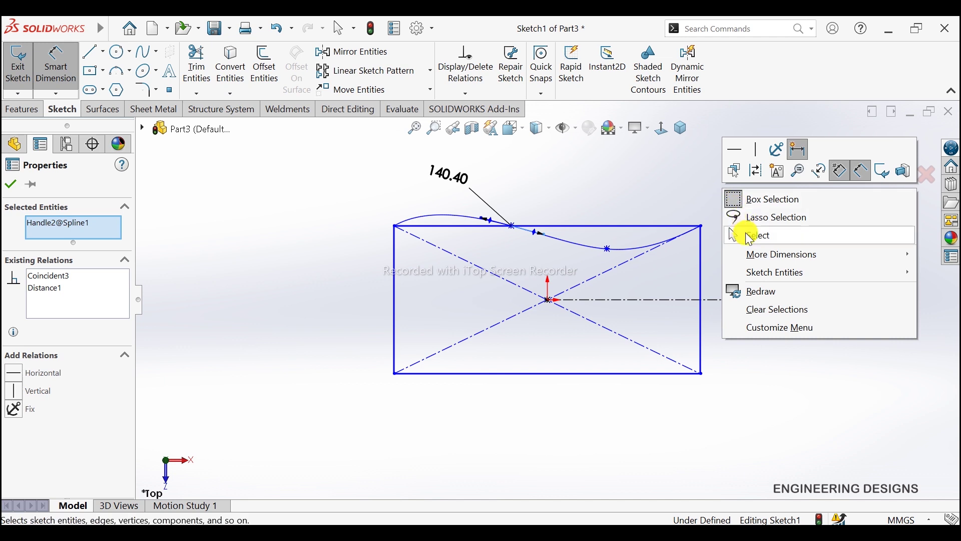
pyautogui.click(737, 232)
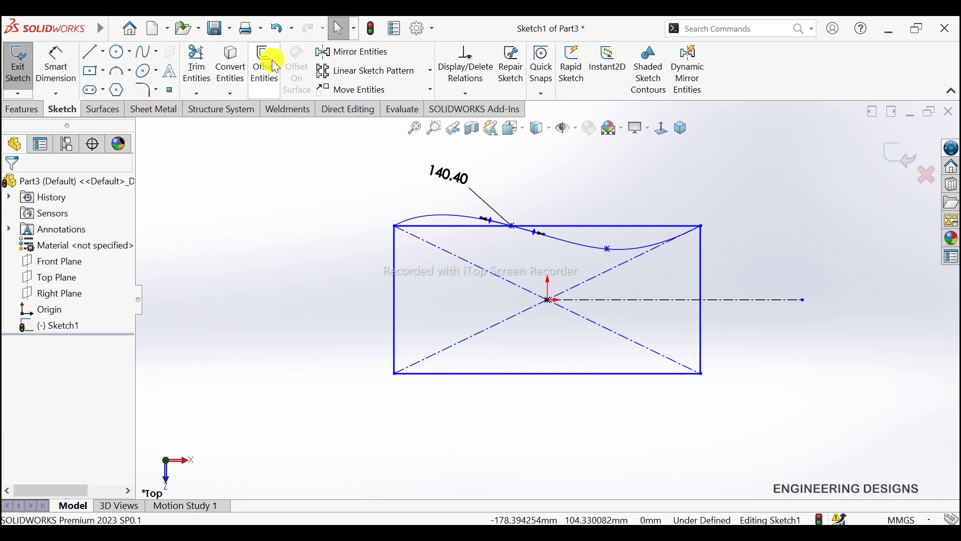
# Mirror the top spline about the horizontal centerline to form the bottom spline
pyautogui.click(354, 64)
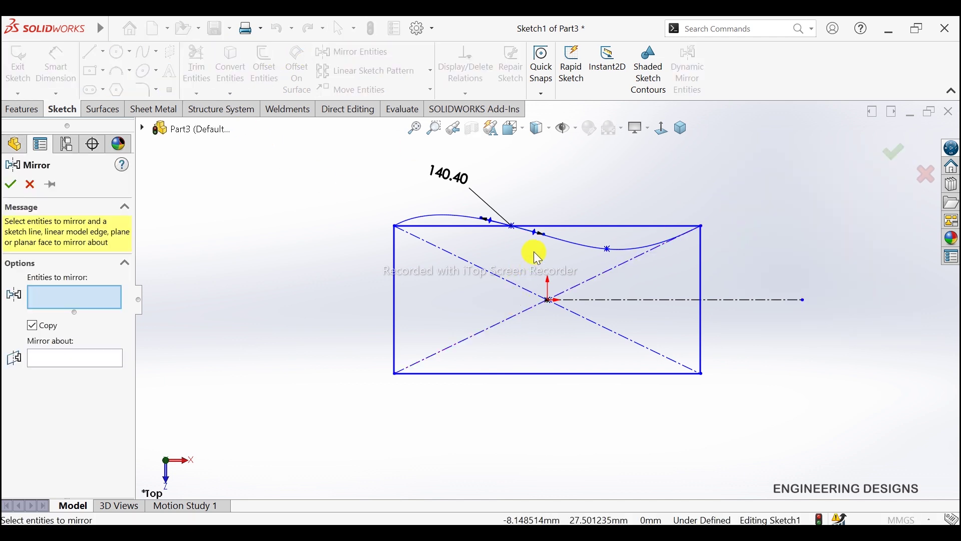
pyautogui.click(552, 240)
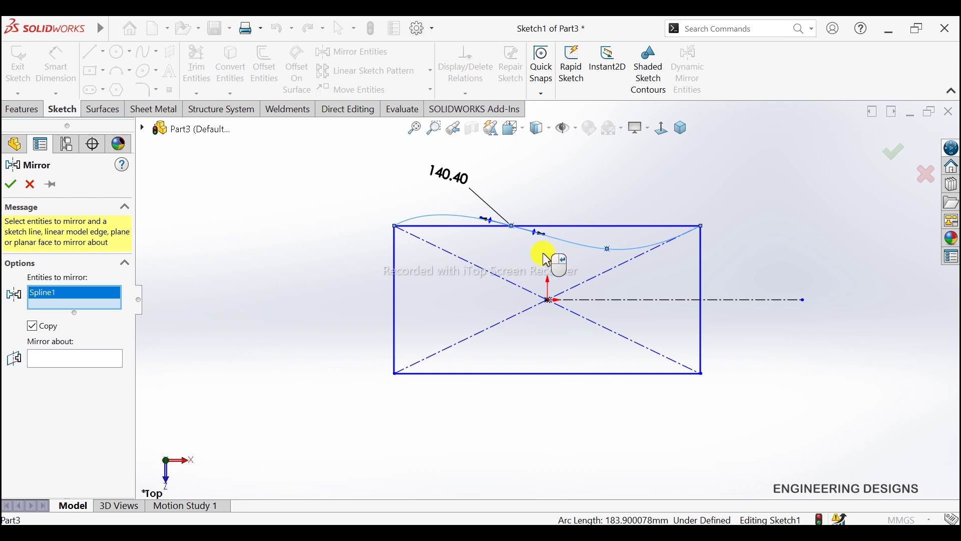
pyautogui.click(69, 360)
pyautogui.click(668, 299)
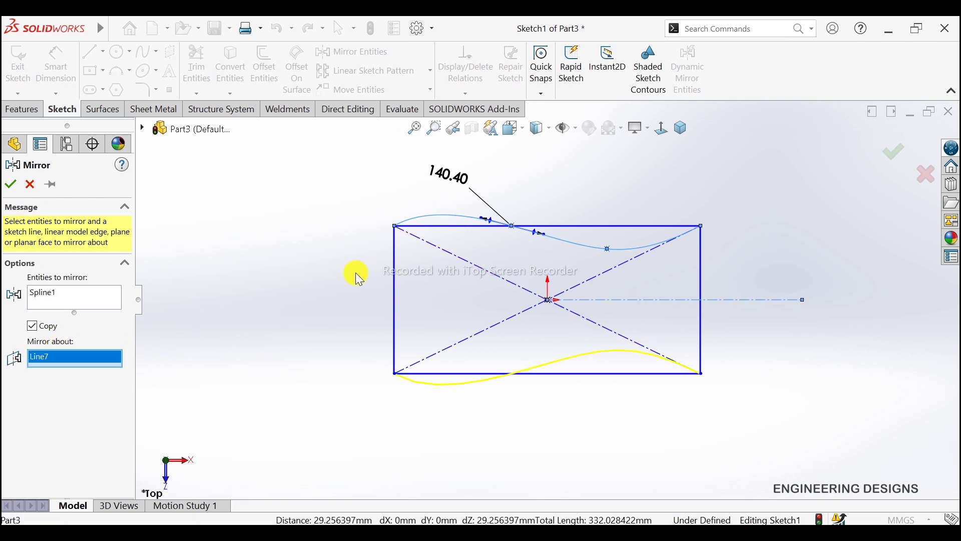
pyautogui.click(12, 184)
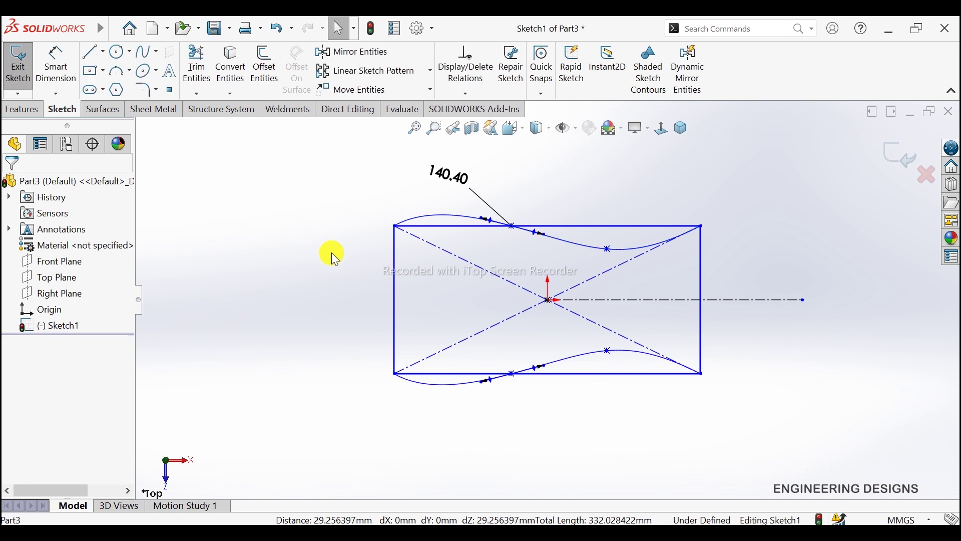
pyautogui.click(395, 278)
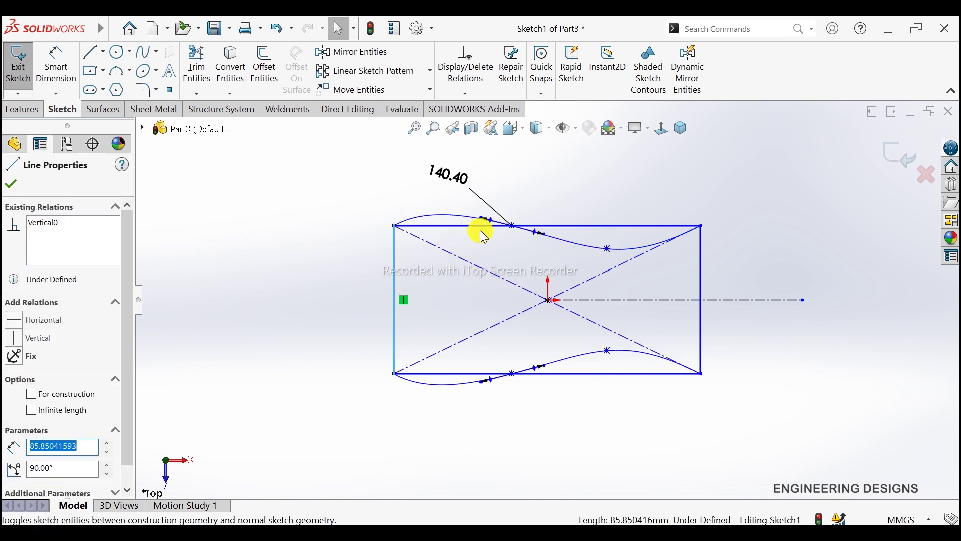
# Convert the rectangle's top, right and bottom edges to construction, then undo all three changes
pyautogui.click(483, 235)
pyautogui.click(507, 225)
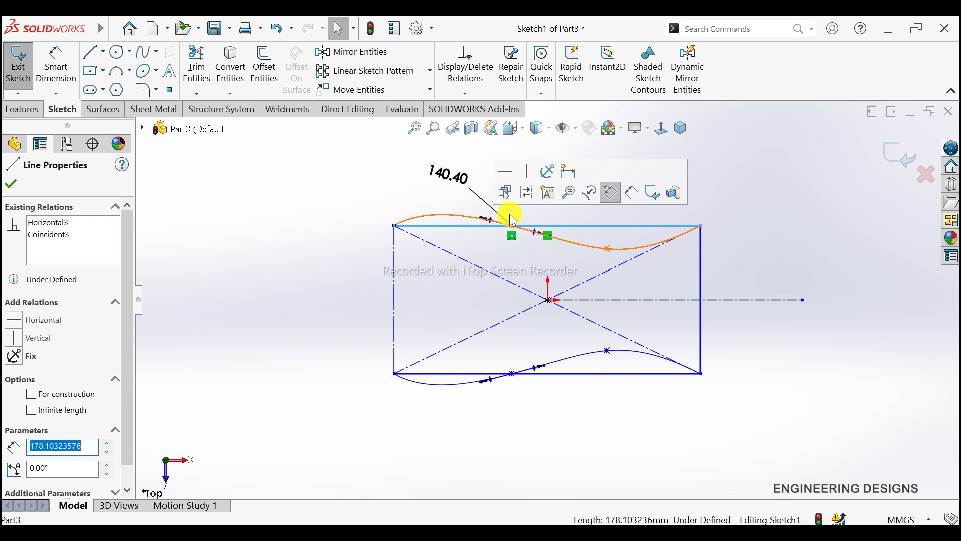
pyautogui.click(527, 194)
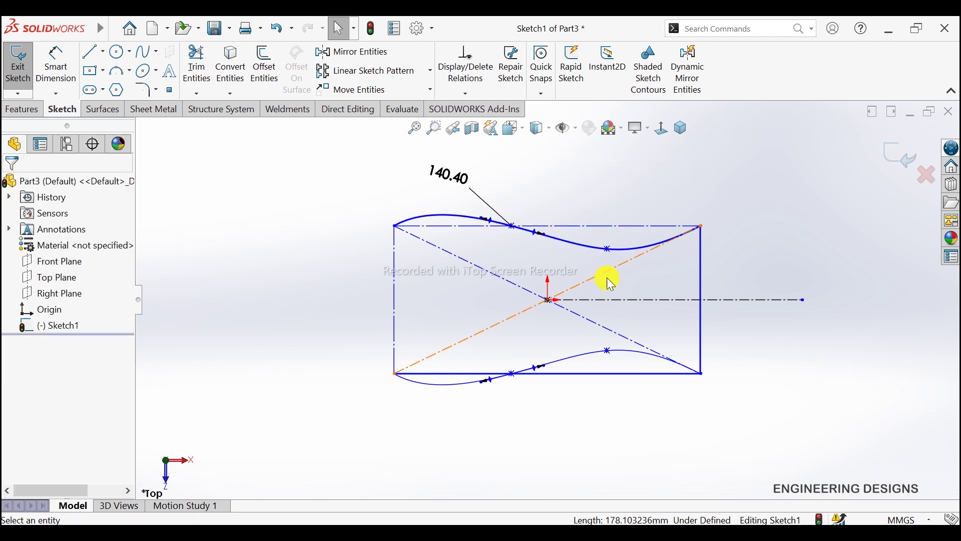
pyautogui.click(701, 253)
pyautogui.click(757, 216)
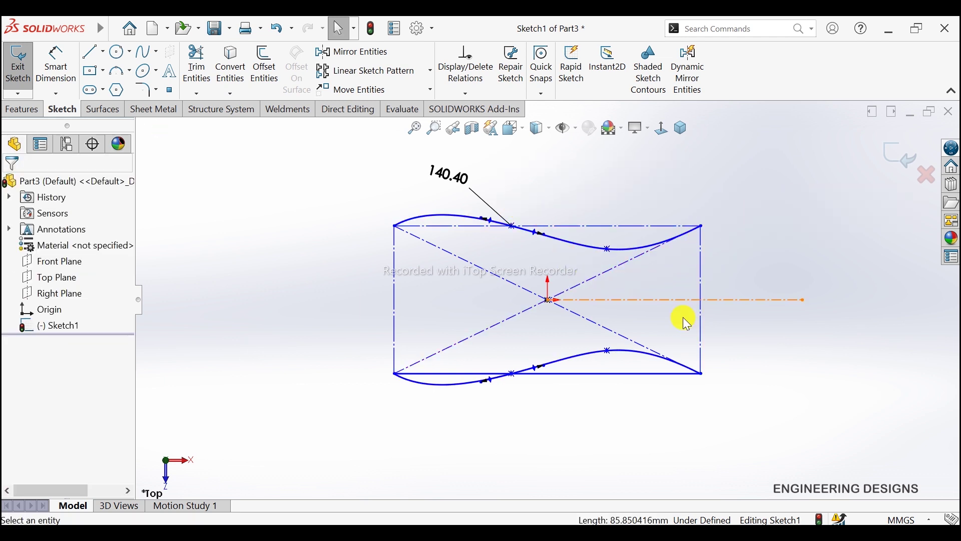
pyautogui.click(599, 374)
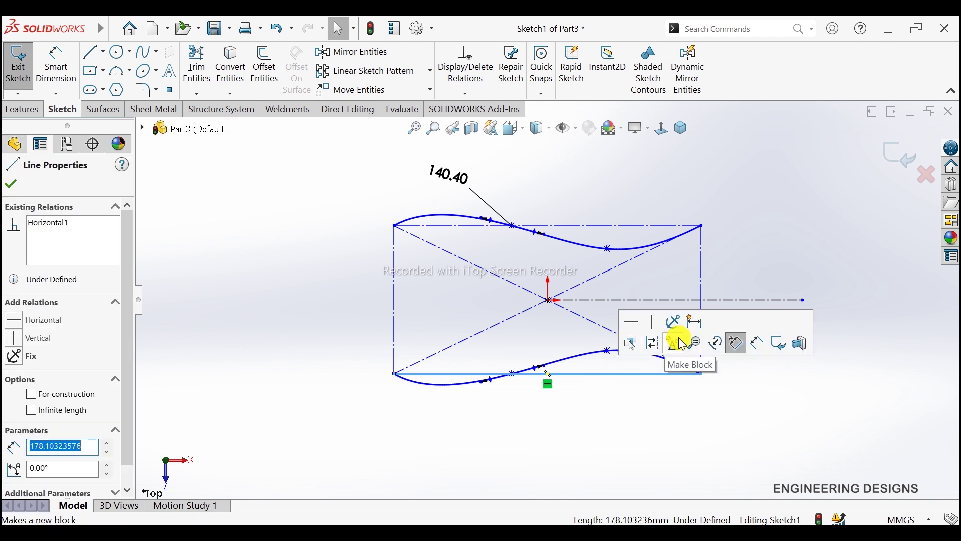
pyautogui.click(735, 343)
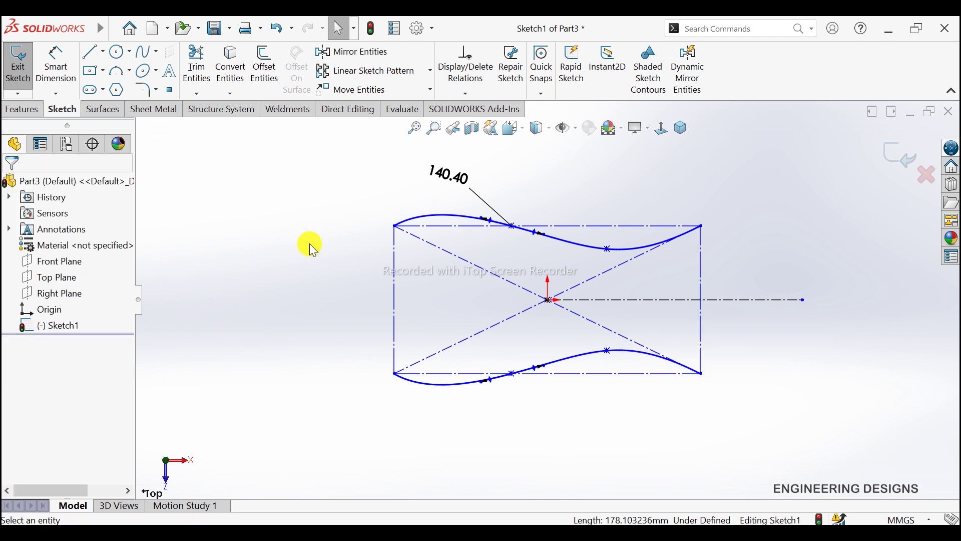
pyautogui.hotkey('ctrl', 'z')
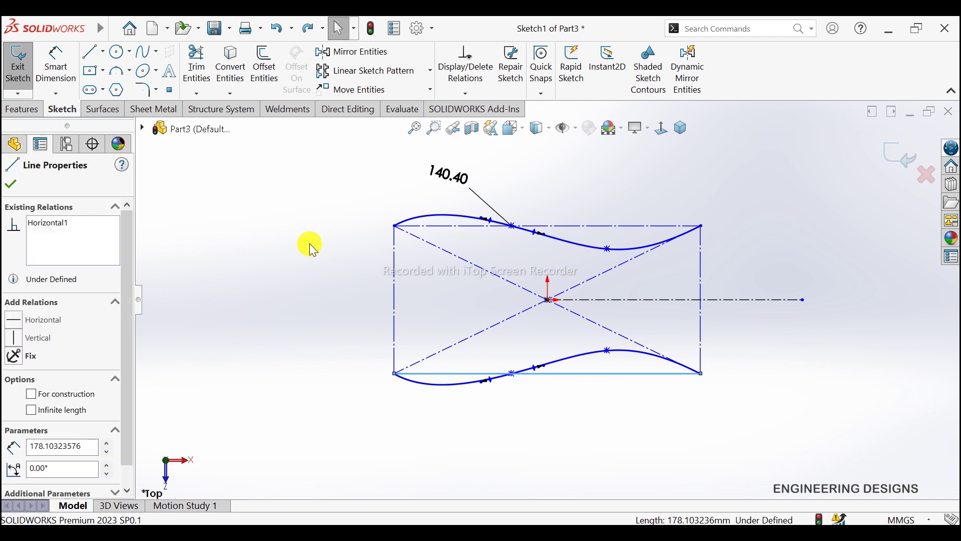
pyautogui.hotkey('ctrl', 'z')
pyautogui.hotkey('ctrl', 'z')
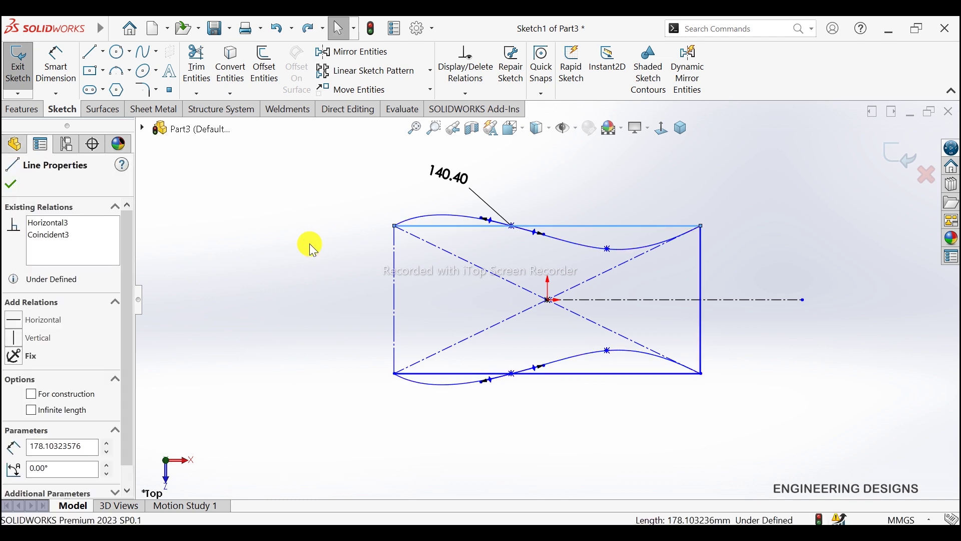
pyautogui.hotkey('ctrl', 'z')
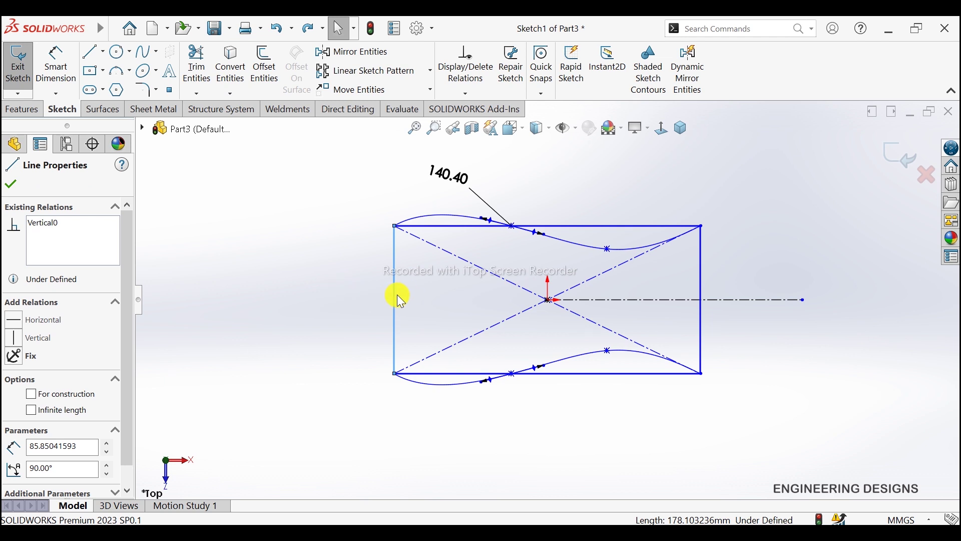
# Make only the rectangle's top and bottom straight edges construction geometry
pyautogui.click(438, 228)
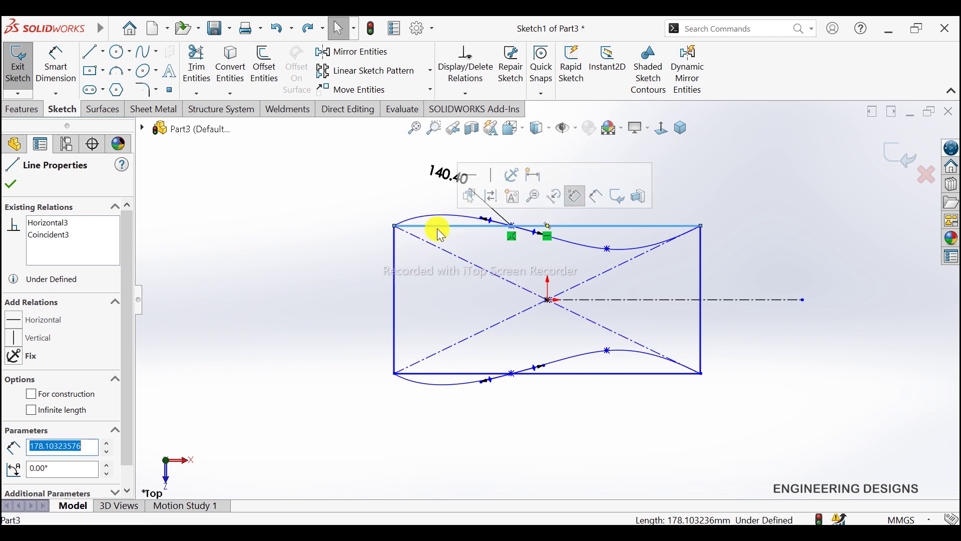
pyautogui.click(492, 196)
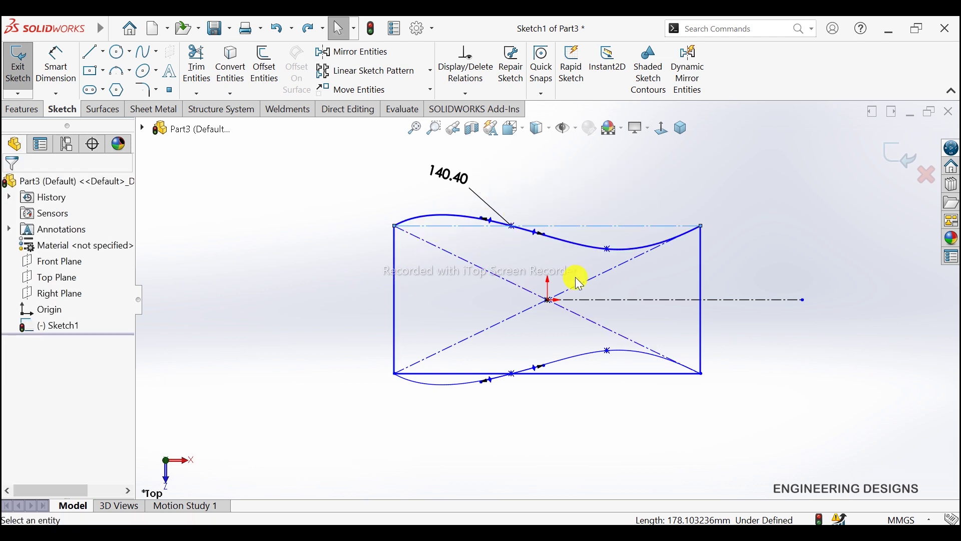
pyautogui.click(600, 375)
pyautogui.click(651, 344)
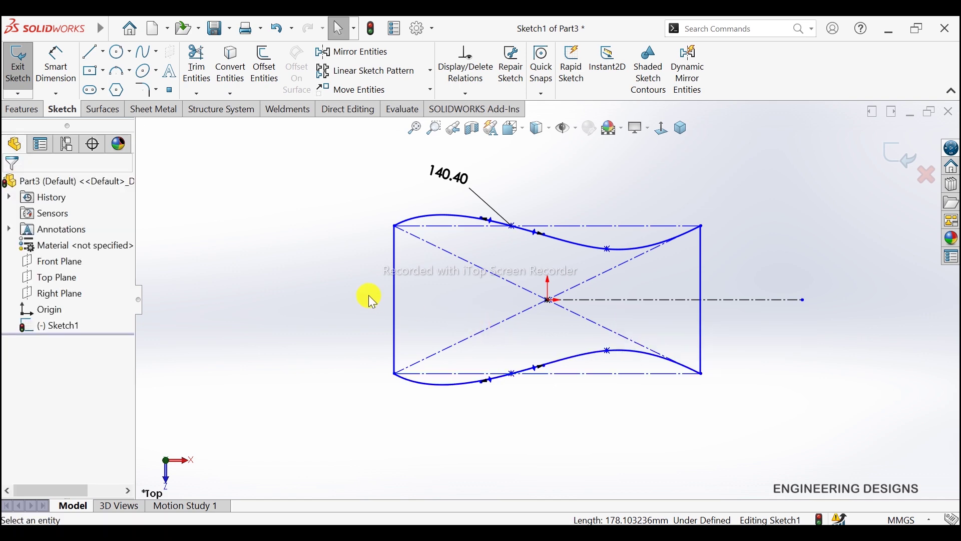
# Extrude Sketch1 to a 20 mm depth as Boss-Extrude1
pyautogui.click(20, 110)
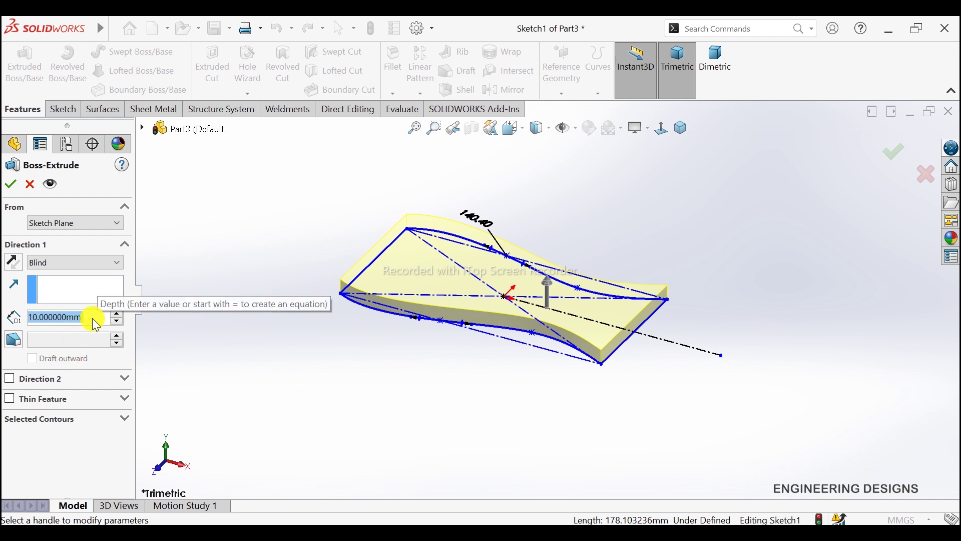
pyautogui.scroll(1, 92, 317)
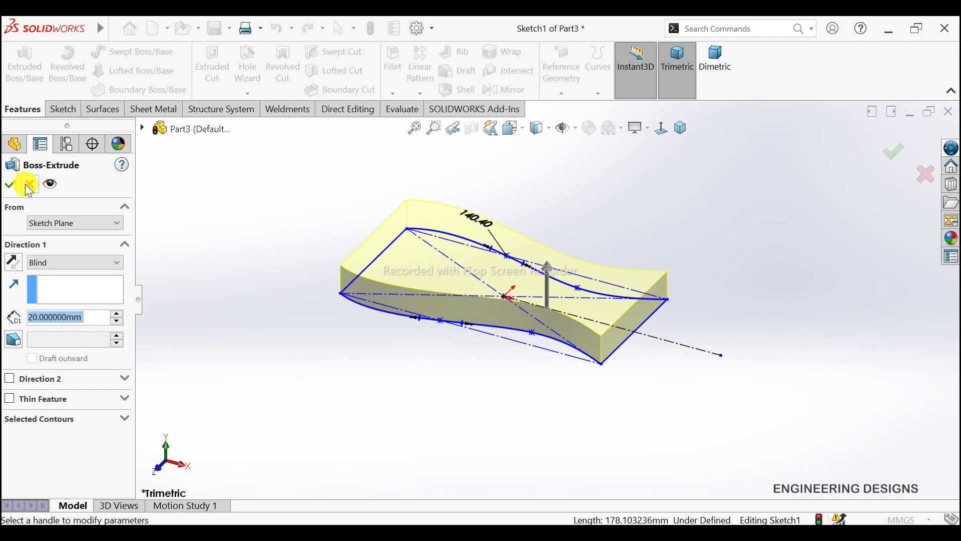
pyautogui.click(9, 184)
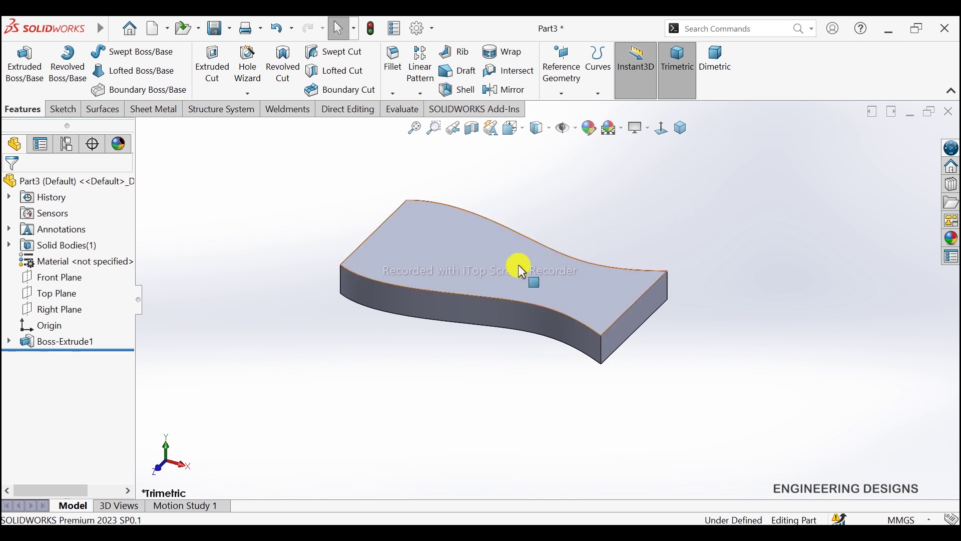
pyautogui.scroll(-1, 611, 319)
pyautogui.scroll(-2, 614, 320)
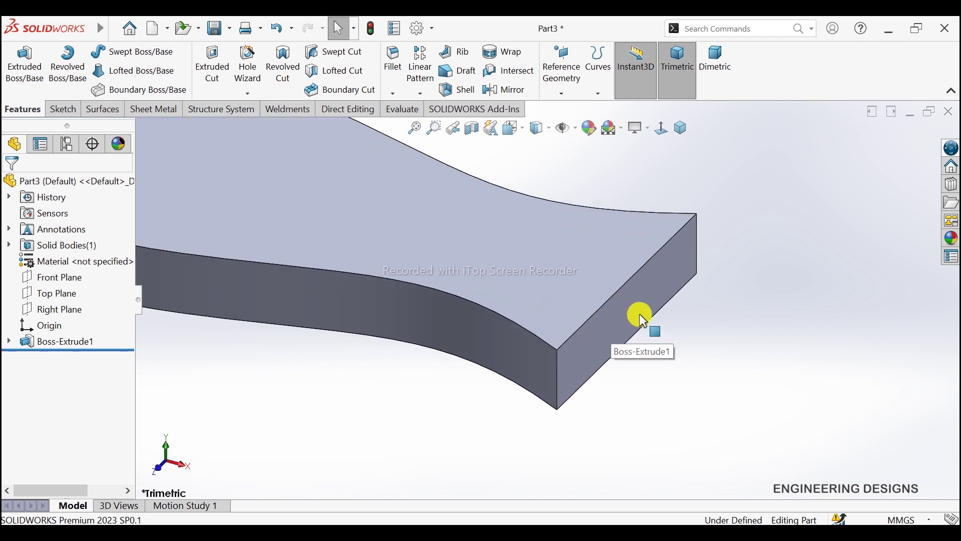
pyautogui.scroll(3, 548, 299)
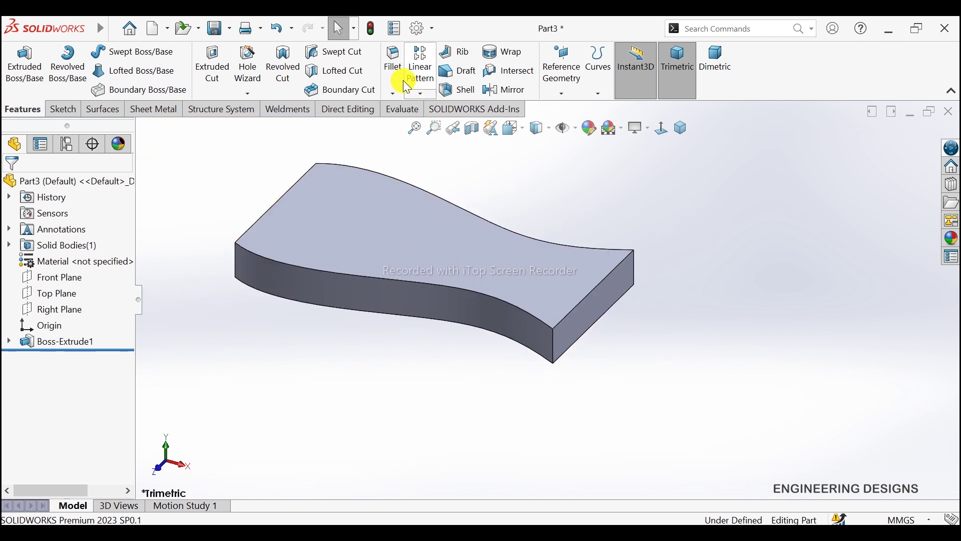
# Fillet all four top-face edges of the block with a 5 mm radius
pyautogui.click(394, 67)
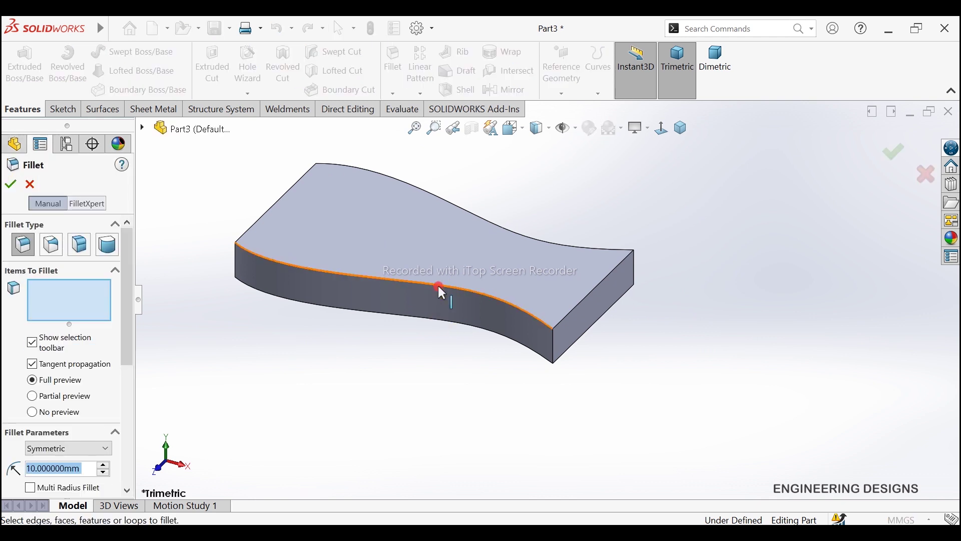
pyautogui.click(438, 287)
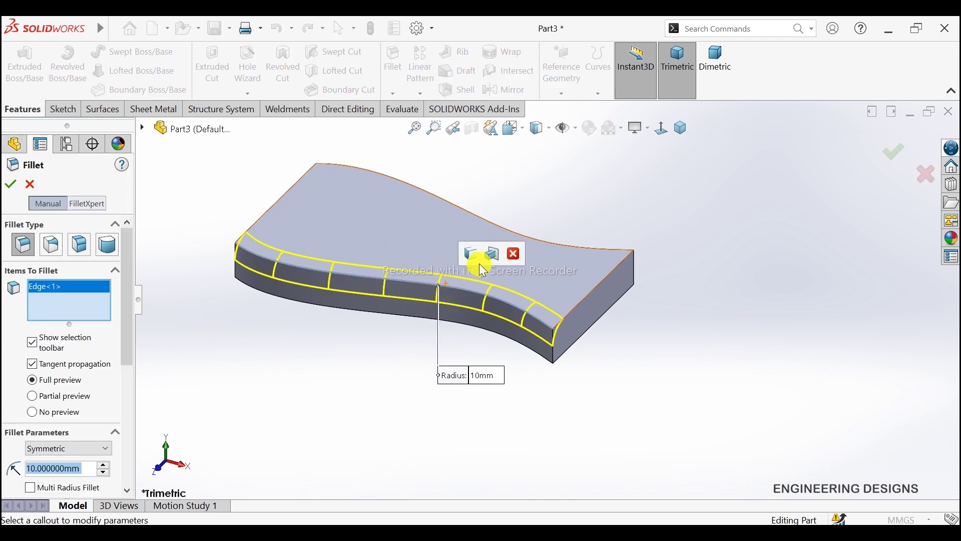
pyautogui.click(471, 254)
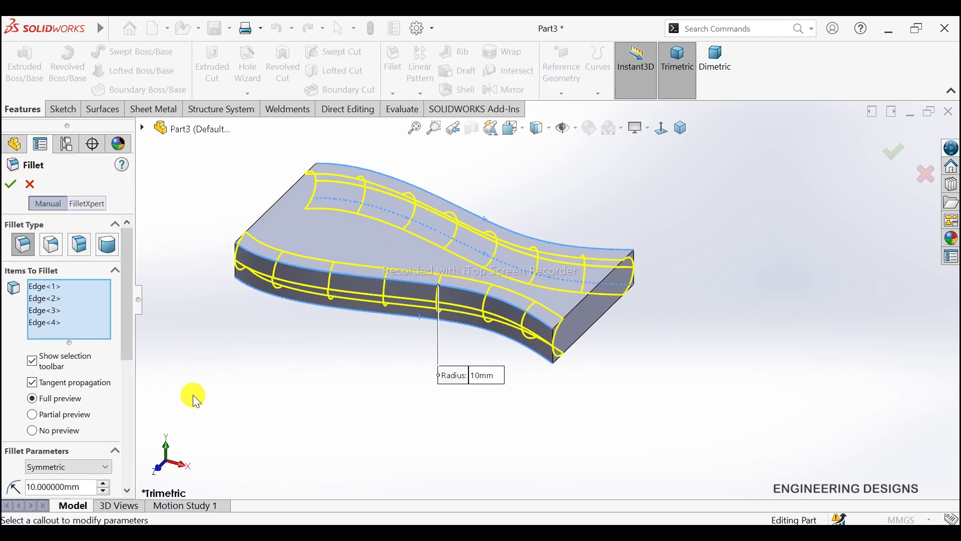
pyautogui.moveTo(131, 348); pyautogui.dragTo(124, 388)
pyautogui.doubleClick(92, 396)
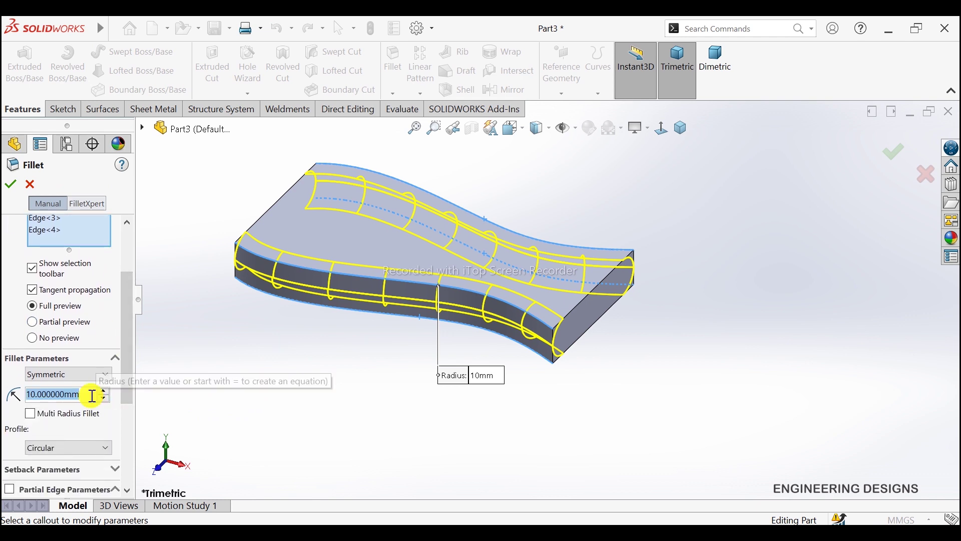
pyautogui.write('5')
pyautogui.press('Return')
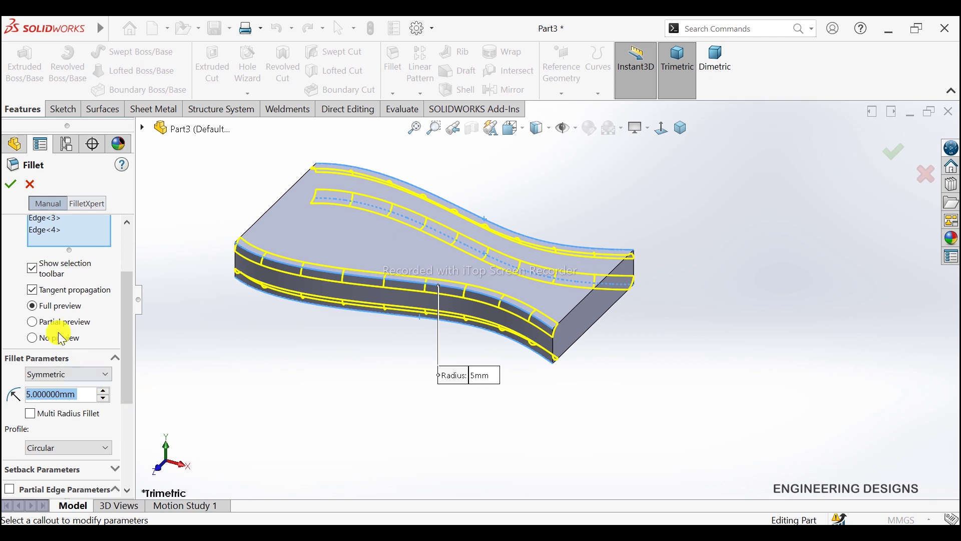
pyautogui.click(12, 188)
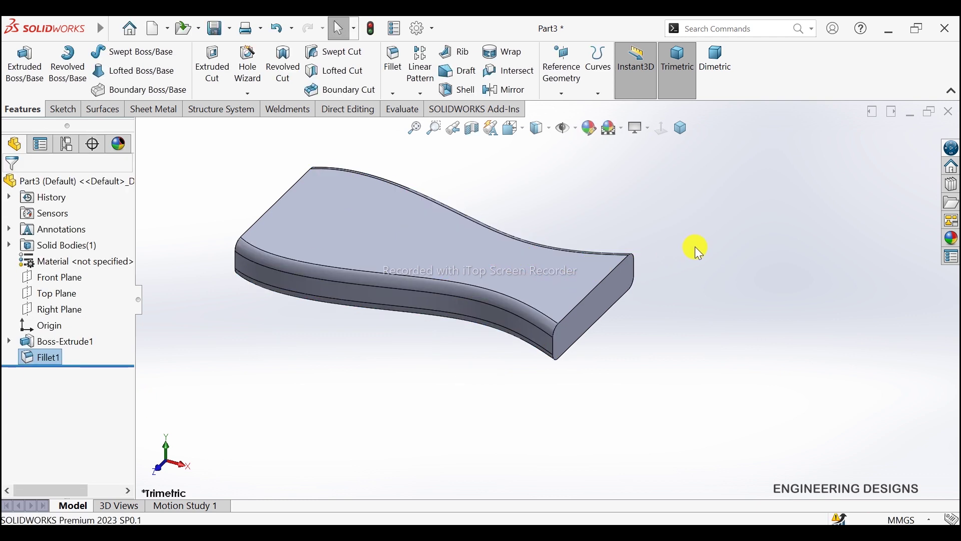
# Switch the display style to Shaded without edge lines
pyautogui.scroll(2, 458, 228)
pyautogui.scroll(-1, 458, 228)
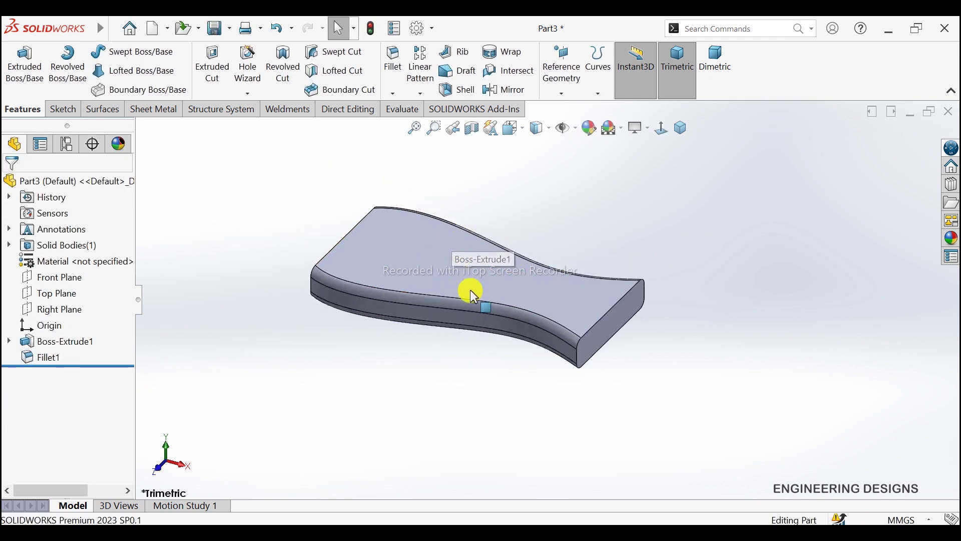
pyautogui.click(542, 129)
pyautogui.click(542, 165)
pyautogui.scroll(-1, 438, 228)
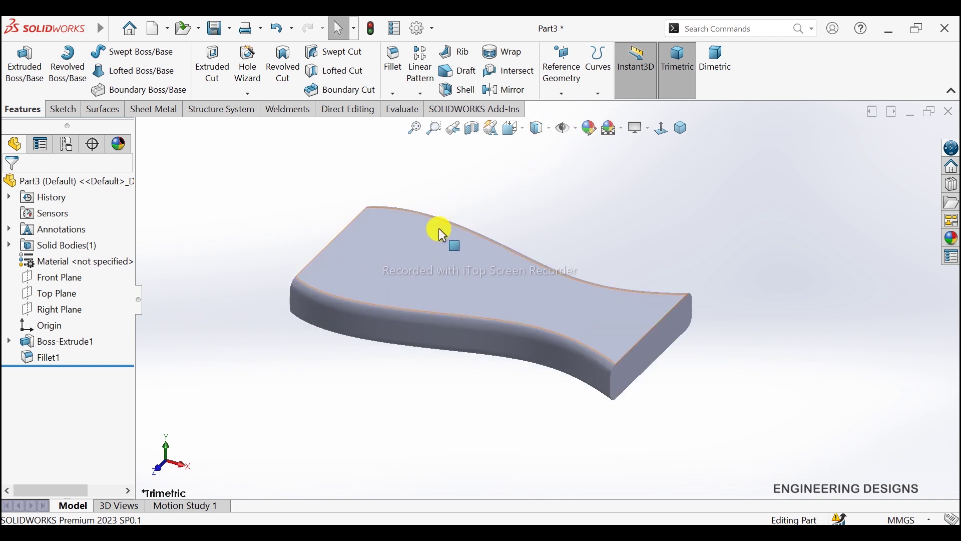
pyautogui.scroll(-1, 687, 345)
pyautogui.scroll(1, 690, 342)
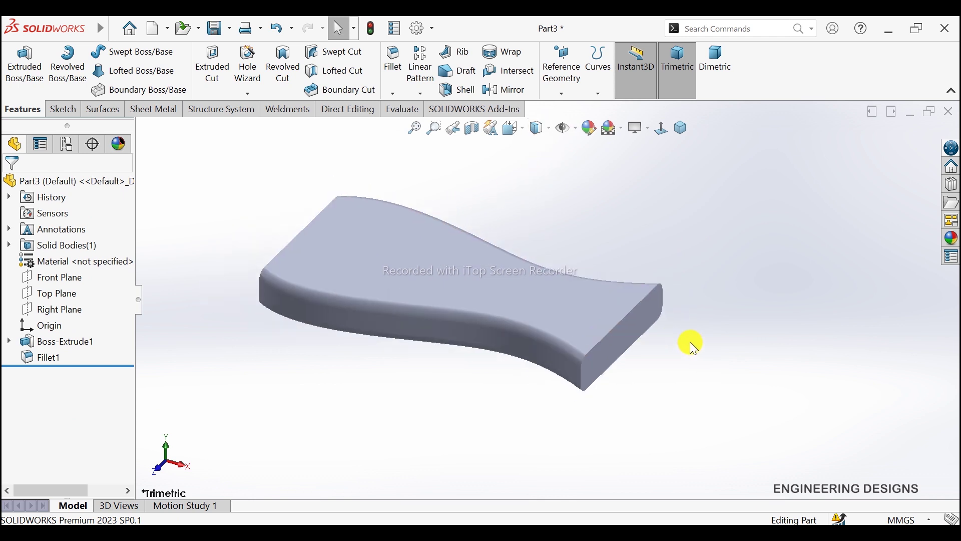
pyautogui.scroll(-1, 630, 305)
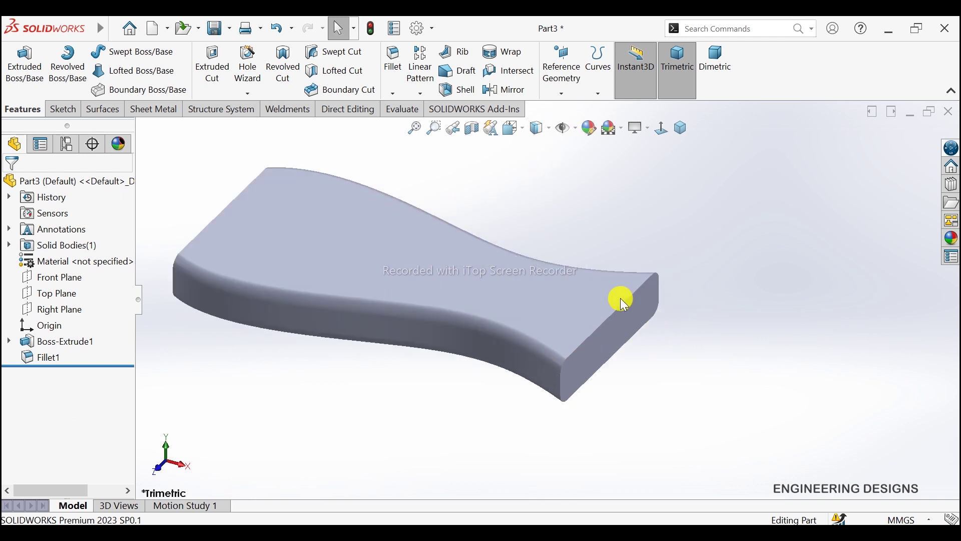
# Start a shell that removes both the right and left end faces of the block
pyautogui.click(461, 89)
pyautogui.click(630, 326)
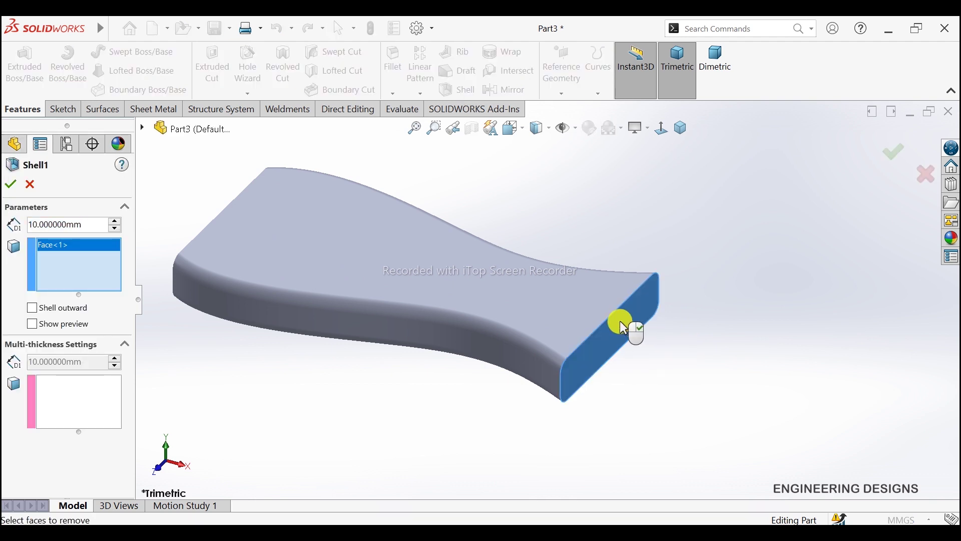
pyautogui.scroll(2, 620, 320)
pyautogui.moveTo(521, 307)
pyautogui.mouseDown(button='middle')
pyautogui.moveTo(558, 315)
pyautogui.moveTo(455, 269)
pyautogui.moveTo(421, 274)
pyautogui.mouseUp(button='middle')
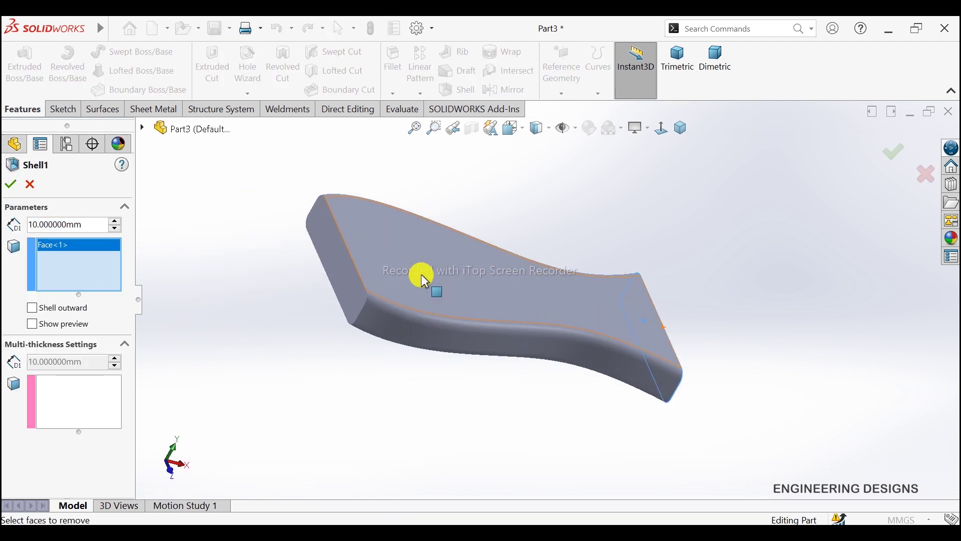
pyautogui.click(351, 295)
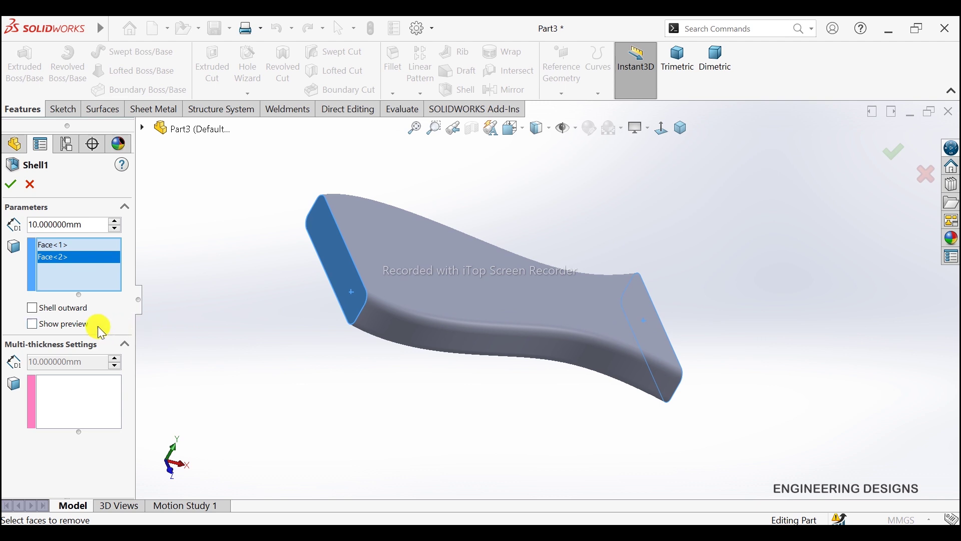
# Set the shell wall thickness to 2 mm with preview, apply it, and return to isometric view
pyautogui.doubleClick(95, 228)
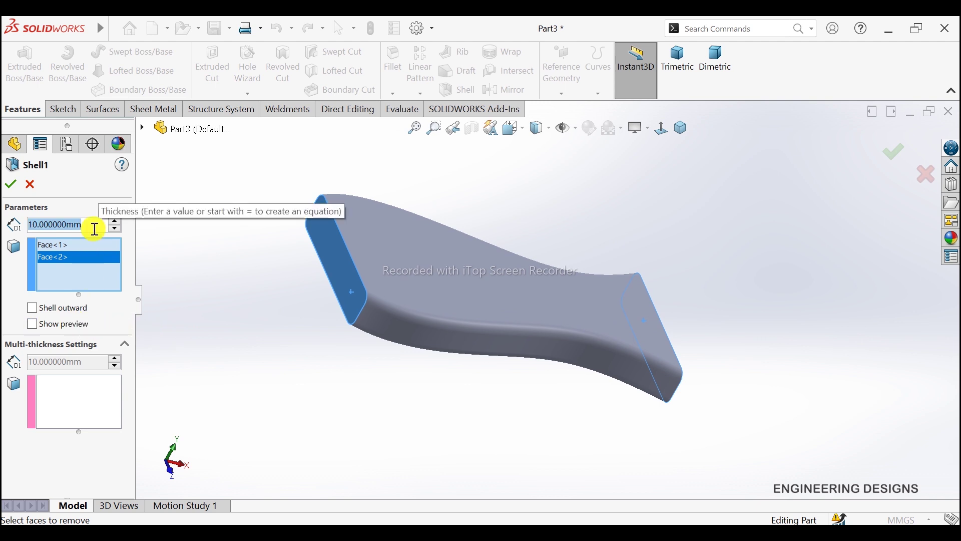
pyautogui.write('2')
pyautogui.press('Return')
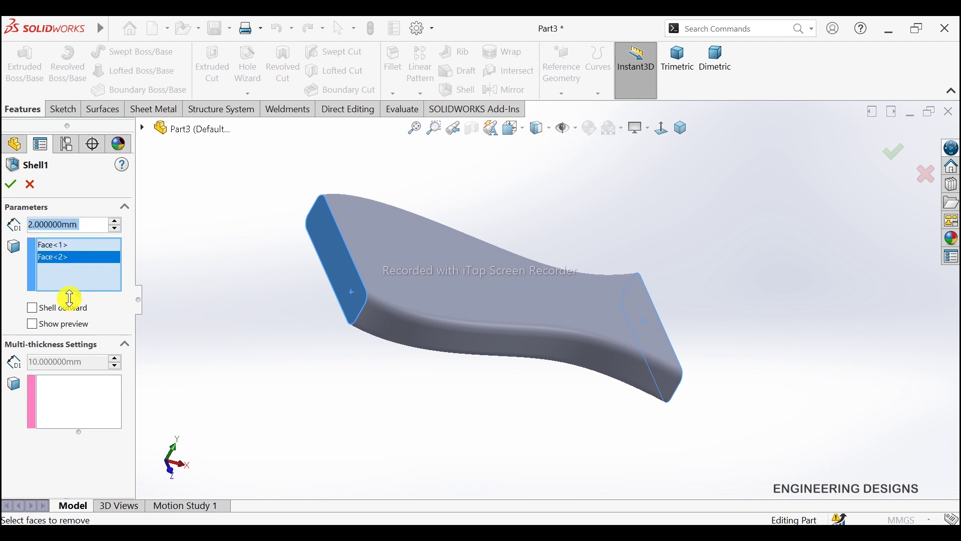
pyautogui.click(63, 323)
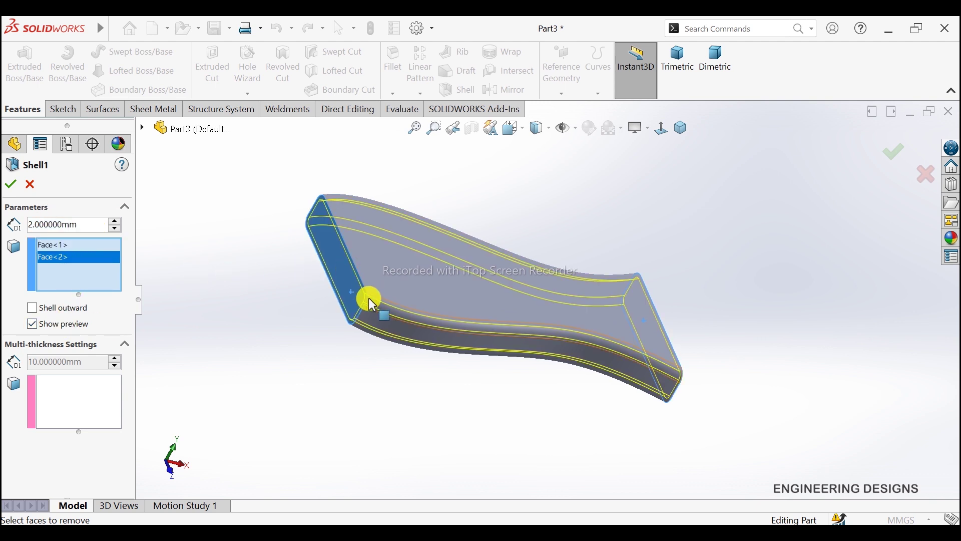
pyautogui.click(10, 186)
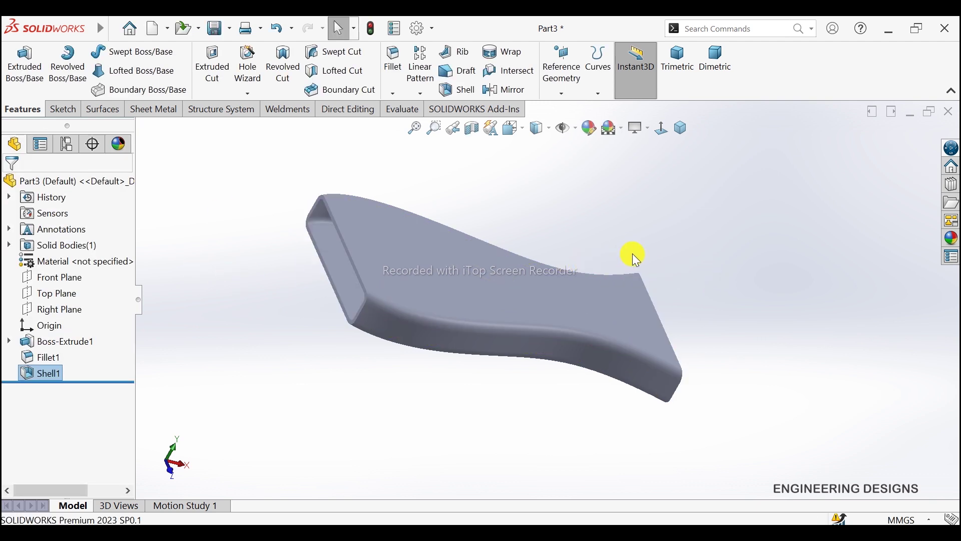
pyautogui.moveTo(618, 275); pyautogui.dragTo(553, 165, button='middle')
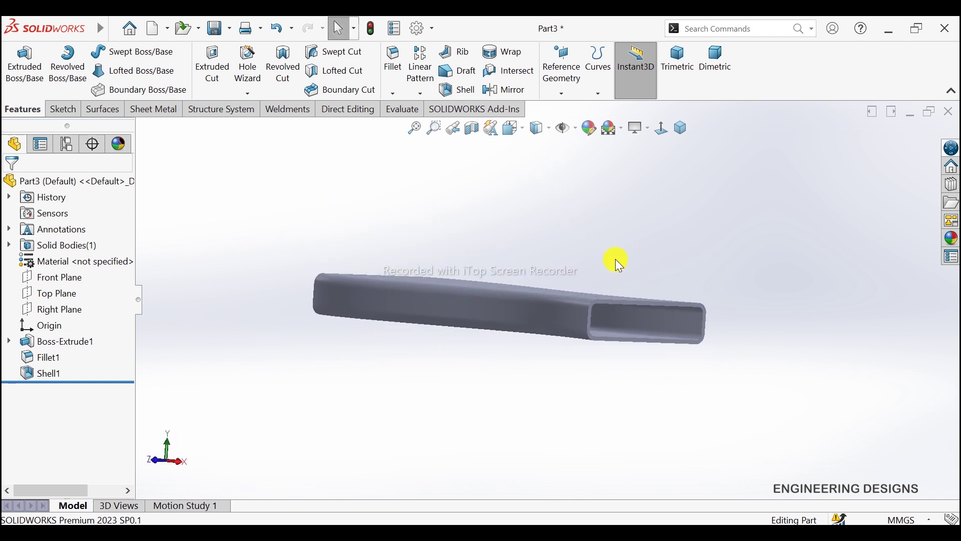
pyautogui.scroll(-2, 623, 329)
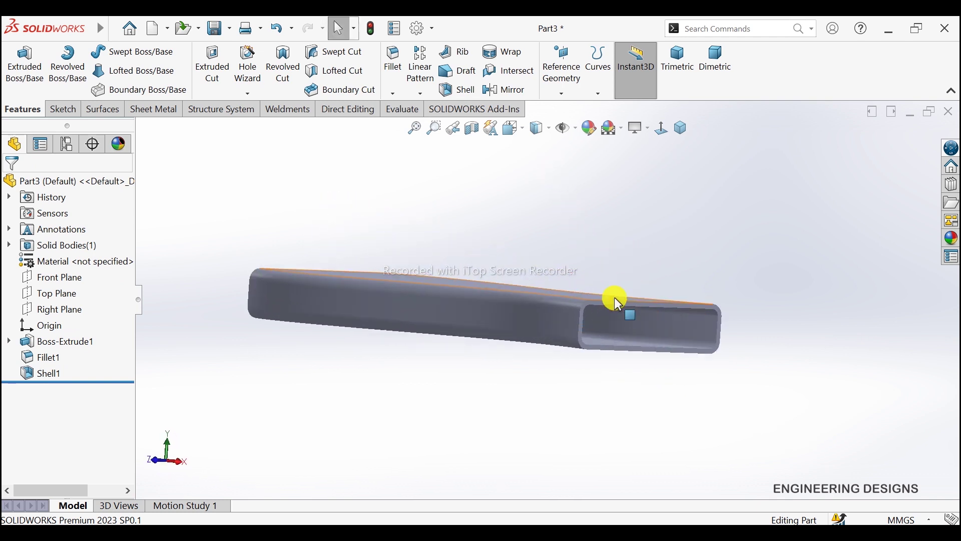
pyautogui.click(682, 132)
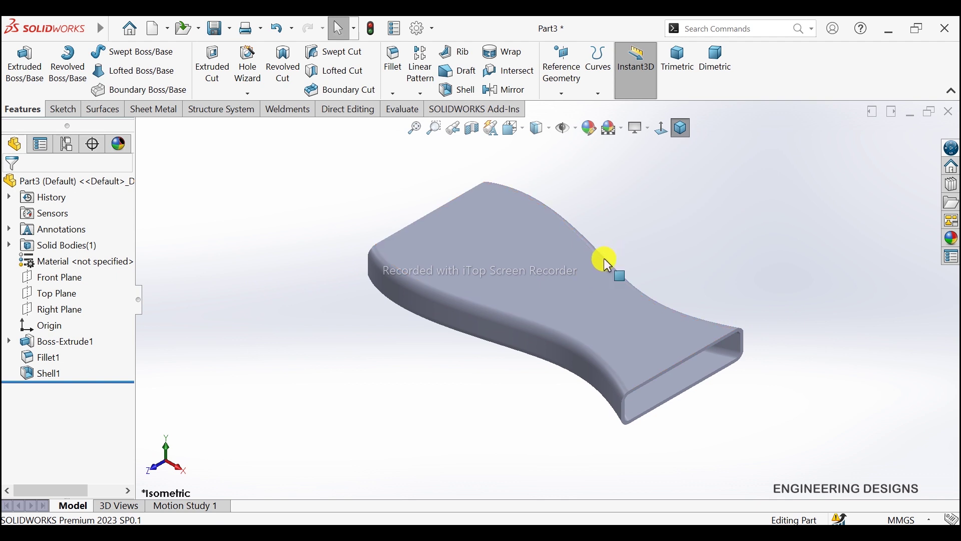
# Start a new sketch on the duct's top face
pyautogui.click(538, 272)
pyautogui.click(589, 238)
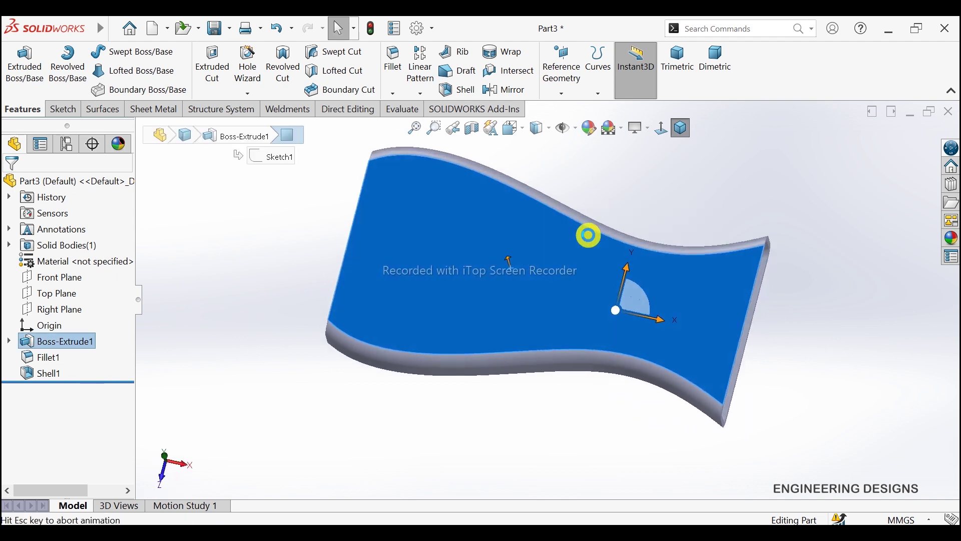
pyautogui.click(797, 228)
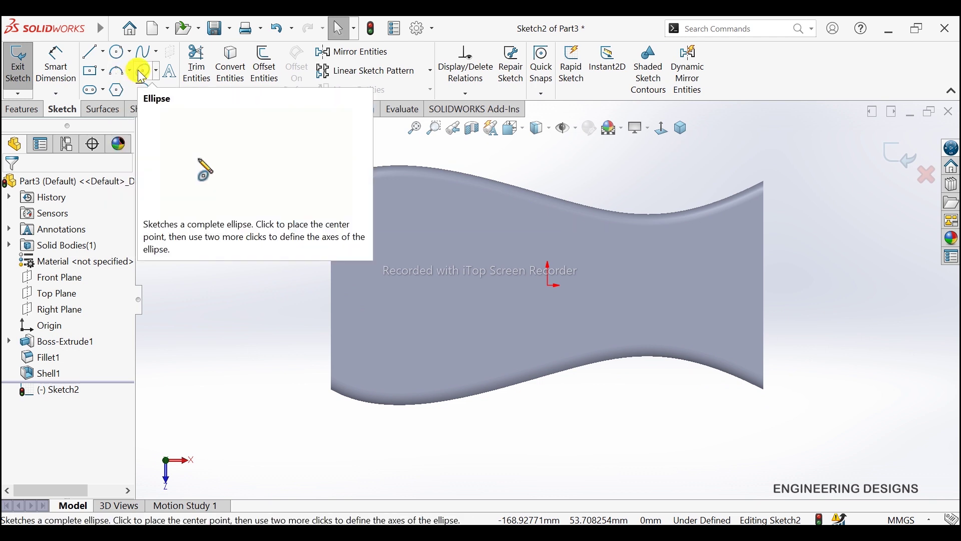
# Draw a full ellipse centred at the origin with its long axis horizontal
pyautogui.click(157, 71)
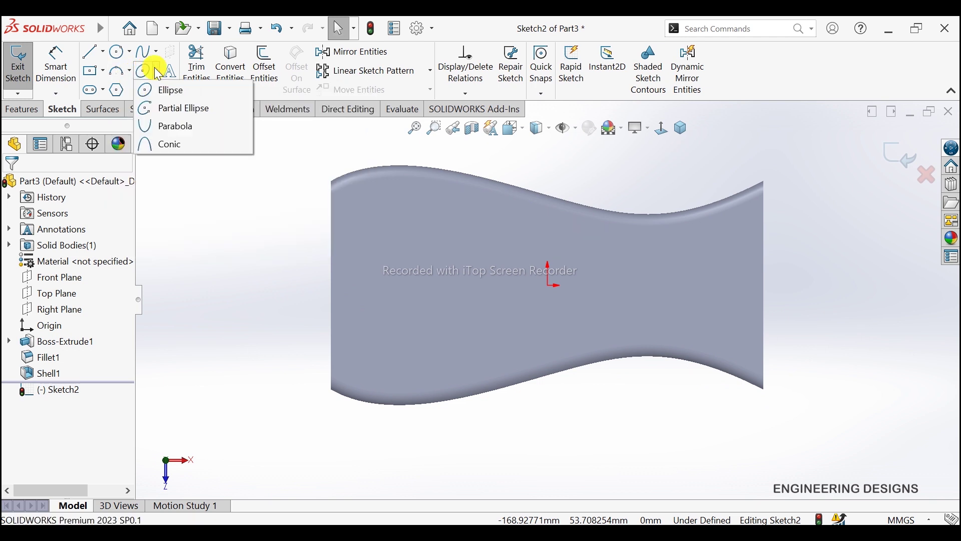
pyautogui.click(167, 90)
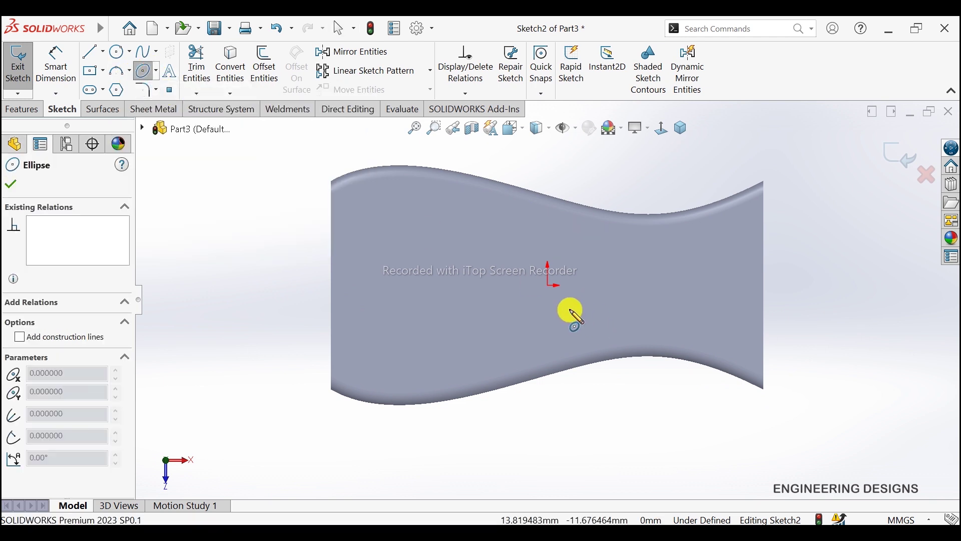
pyautogui.click(549, 286)
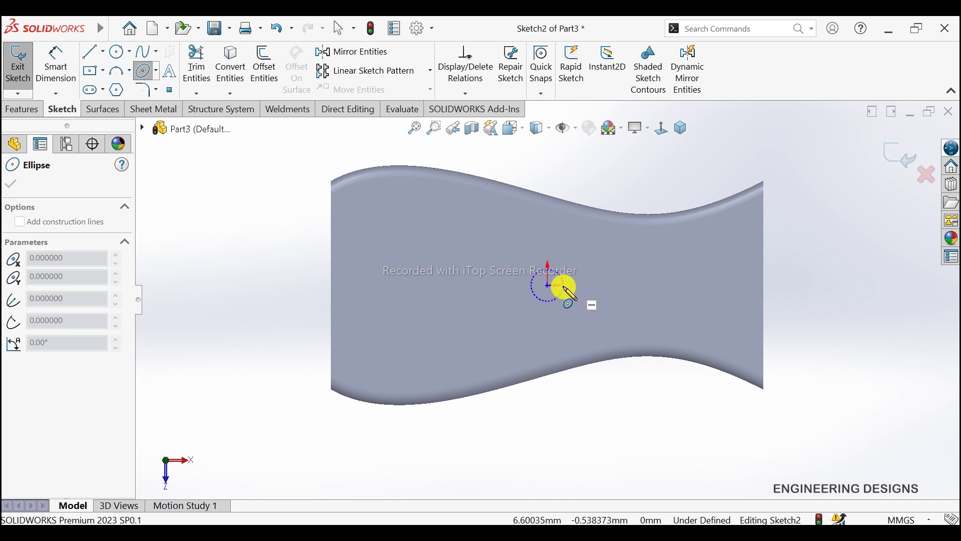
pyautogui.click(607, 286)
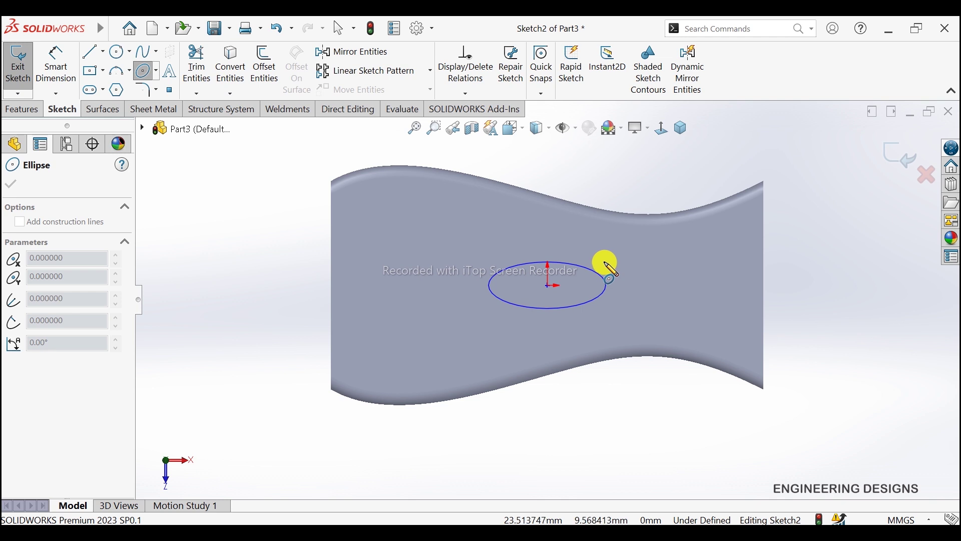
pyautogui.click(605, 264)
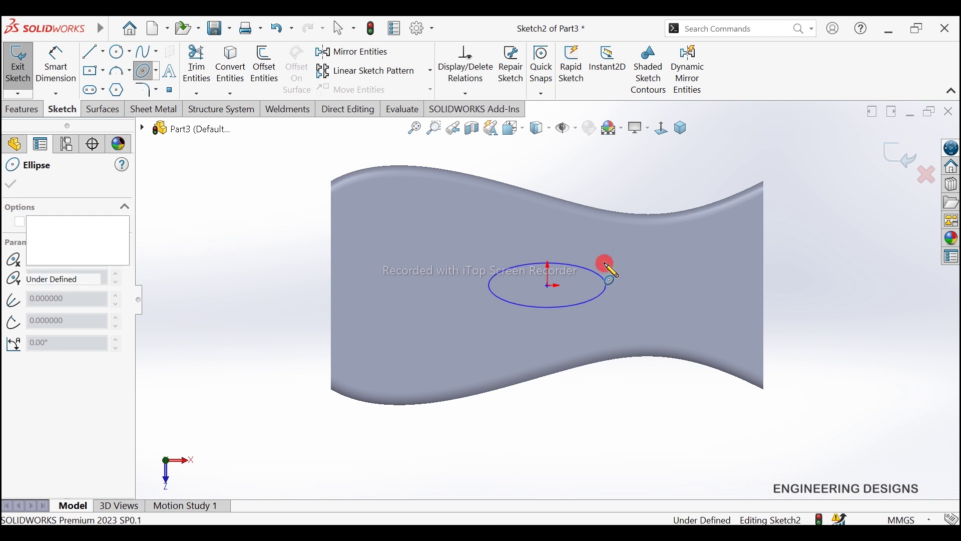
pyautogui.click(56, 65)
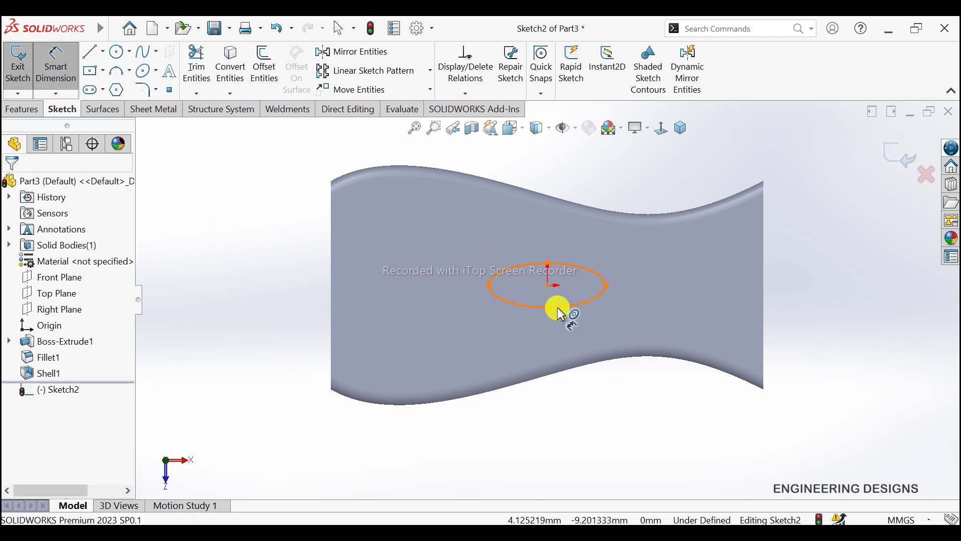
# Dimension the ellipse's horizontal axis to 25.55 mm
pyautogui.click(550, 287)
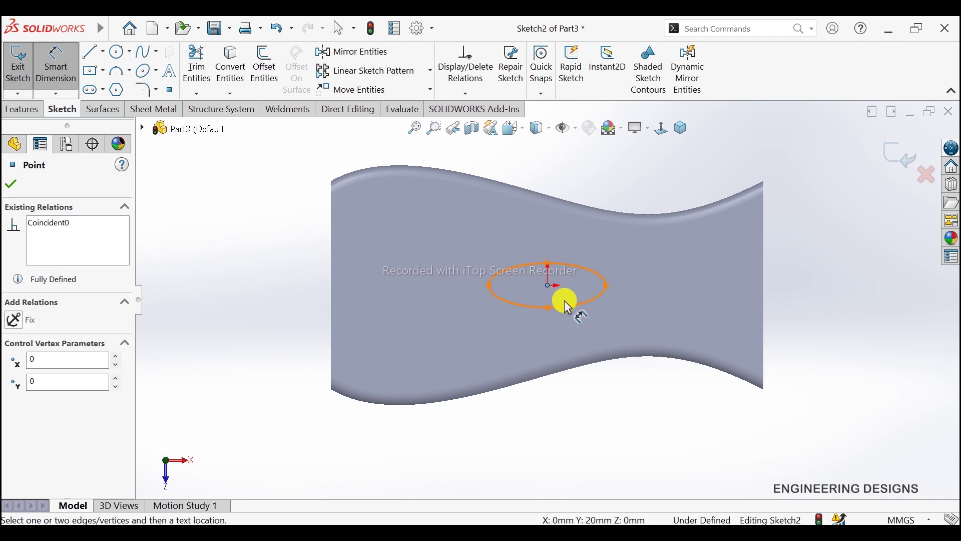
pyautogui.click(604, 286)
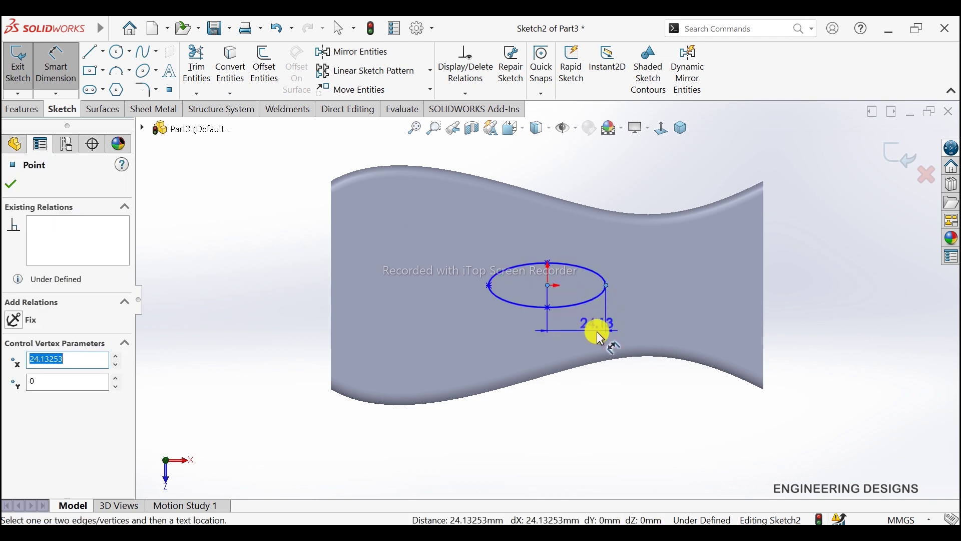
pyautogui.click(579, 351)
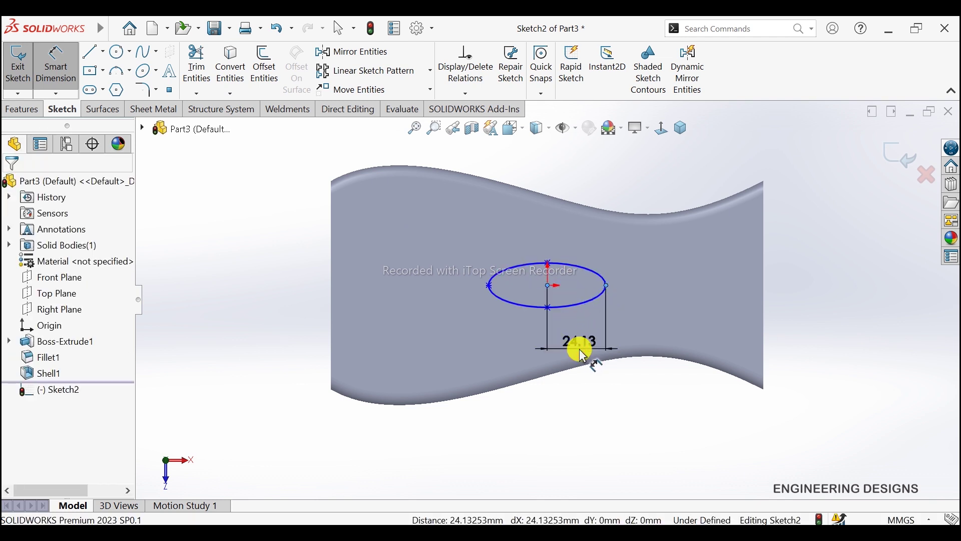
pyautogui.write('2')
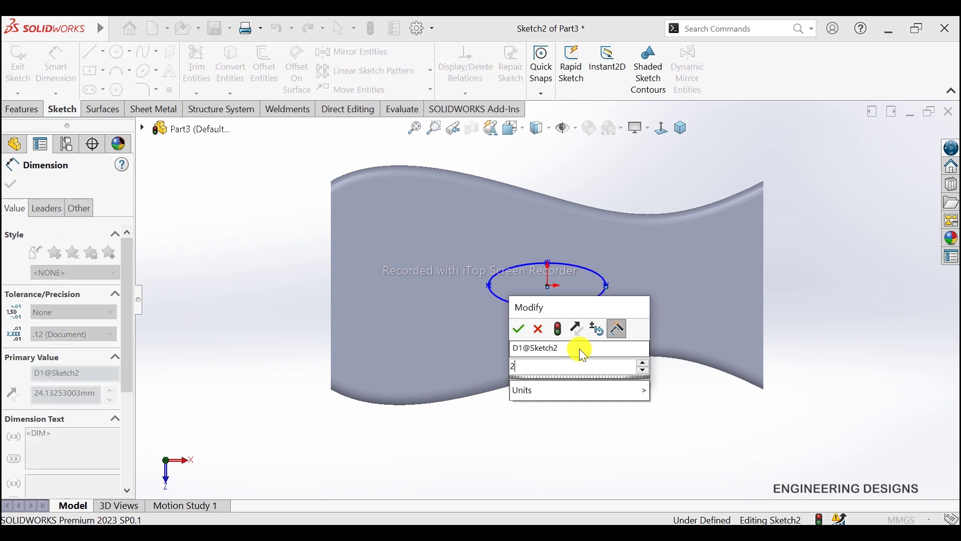
pyautogui.write('5.')
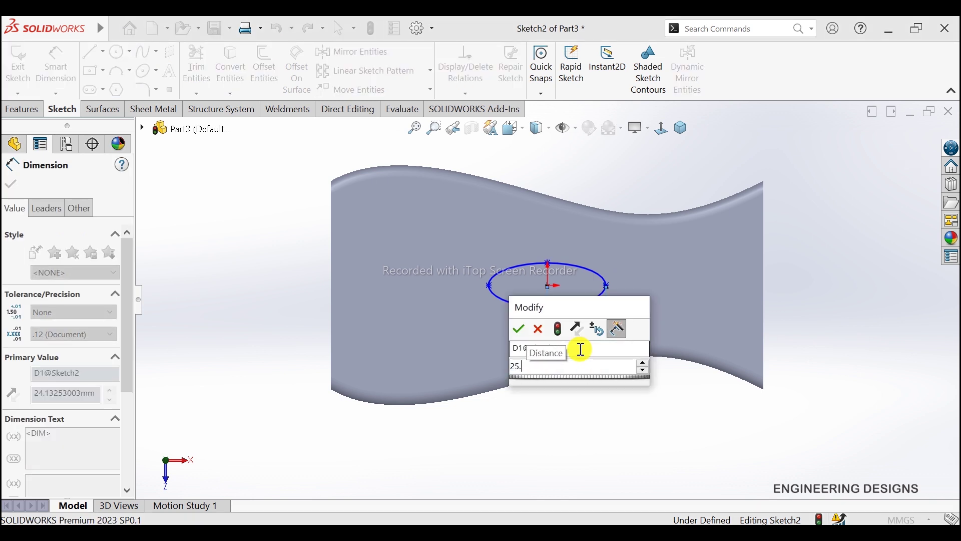
pyautogui.write('55')
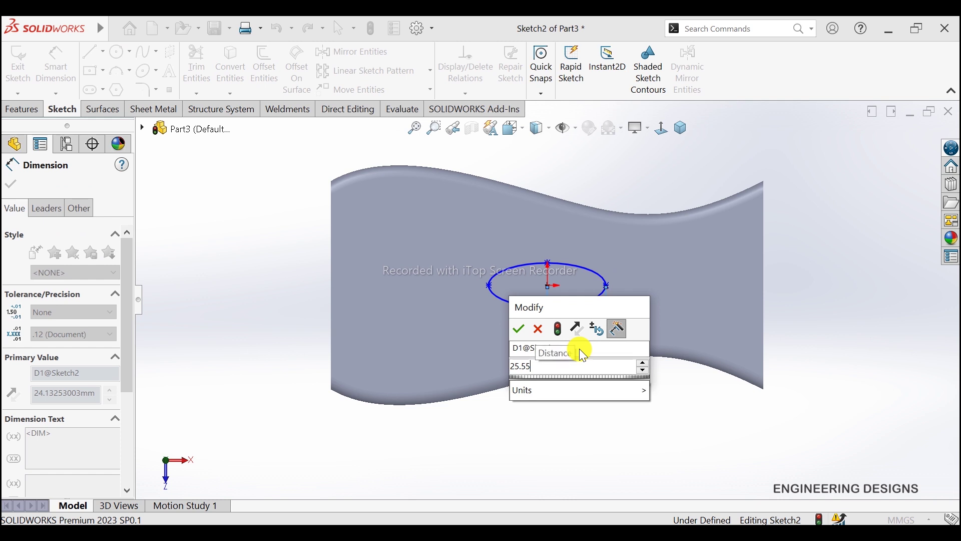
pyautogui.press('Return')
# Dimension the ellipse's vertical span to 19.5 mm and close the dimension tool
pyautogui.click(548, 263)
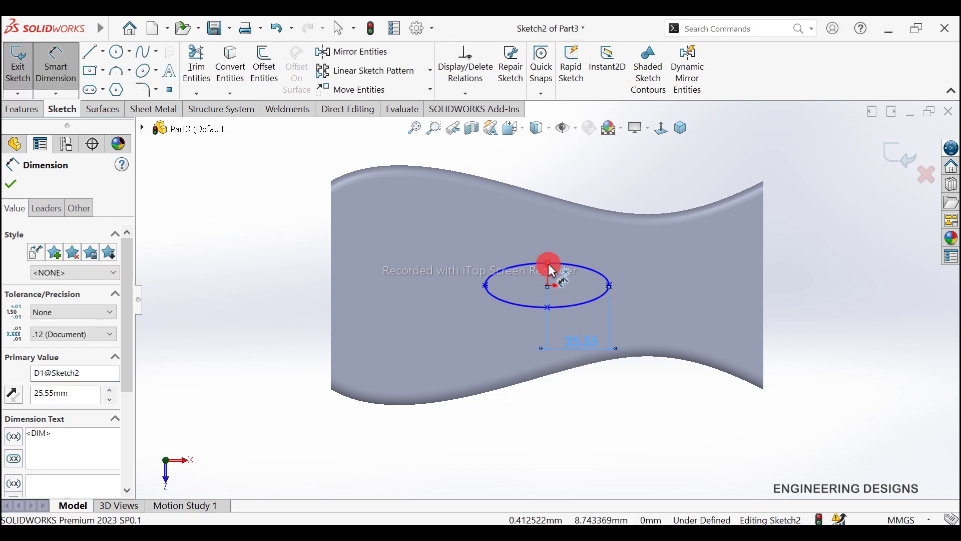
pyautogui.click(548, 307)
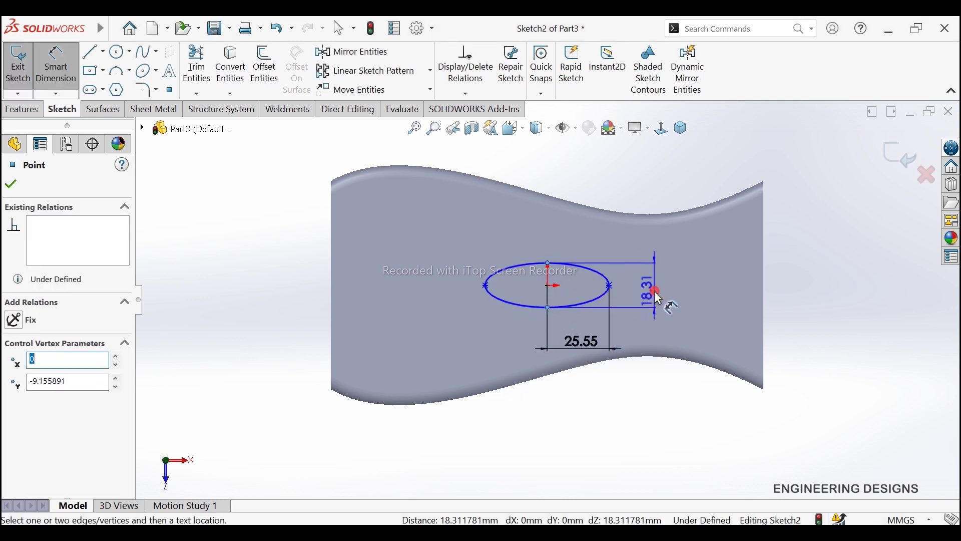
pyautogui.click(657, 294)
pyautogui.write('1')
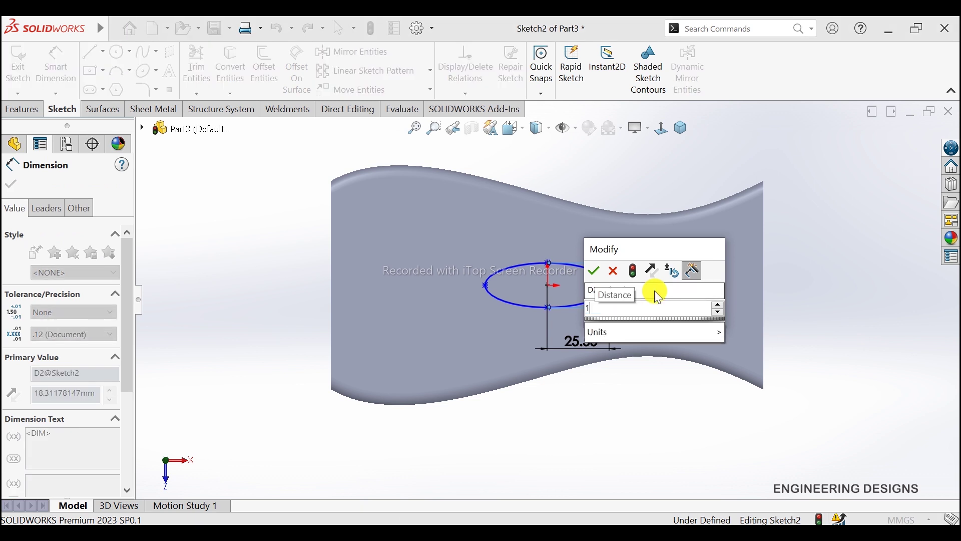
pyautogui.write('9.5')
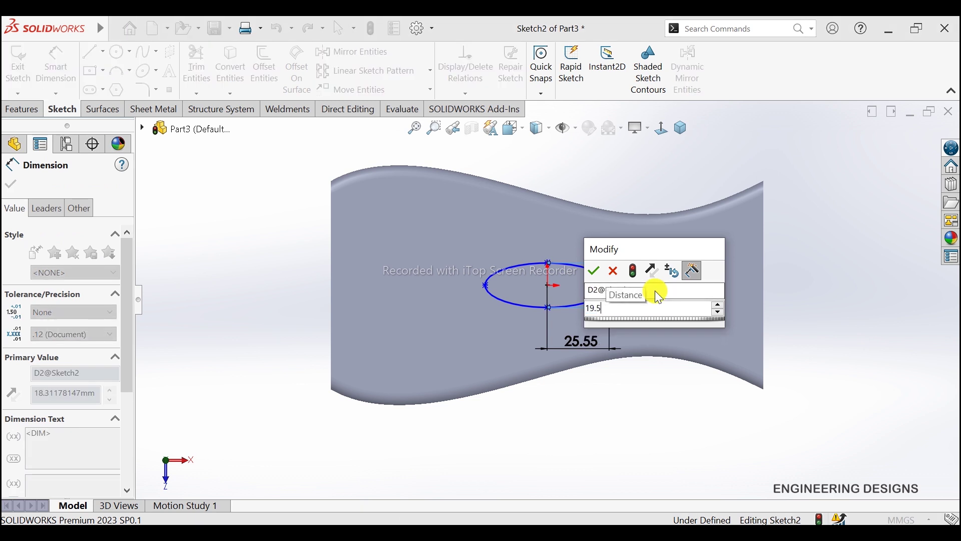
pyautogui.press('Return')
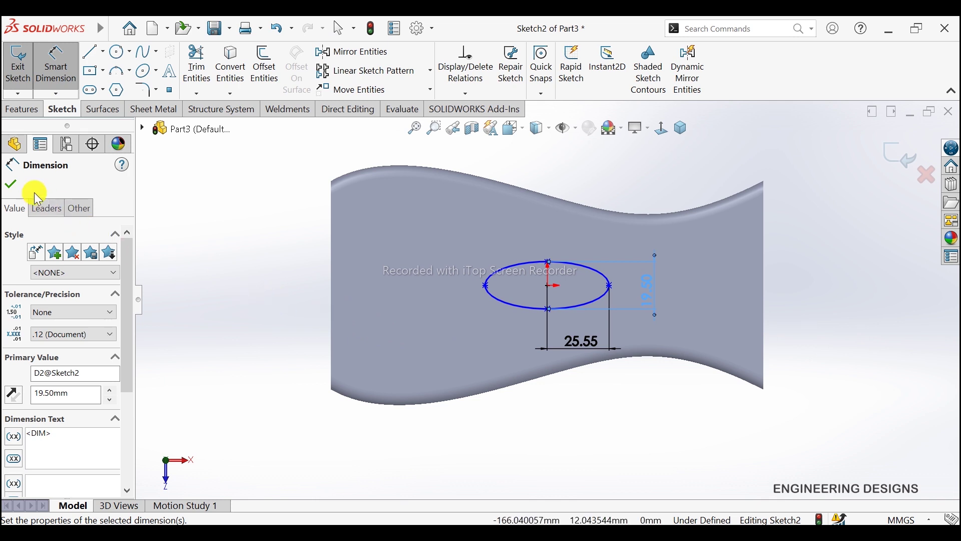
pyautogui.click(10, 184)
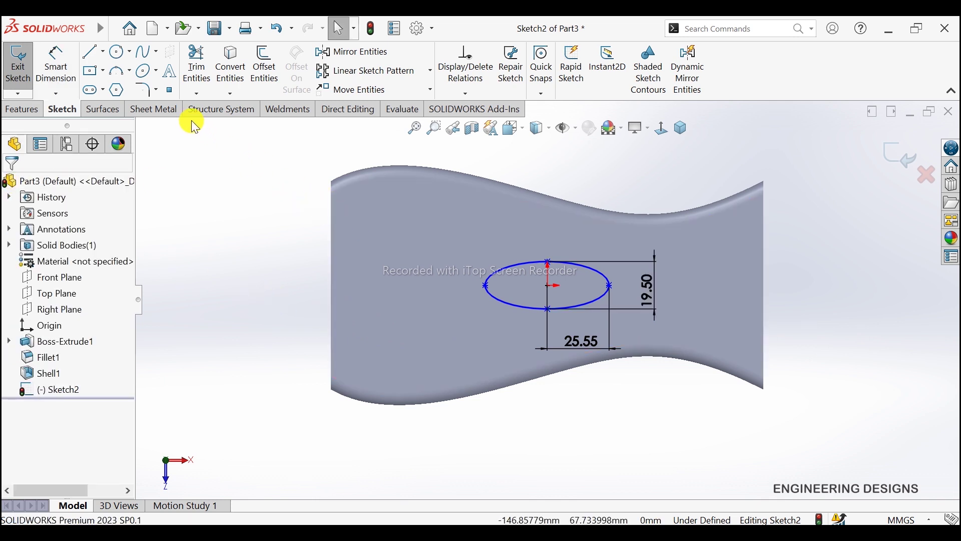
# Extrude-cut the ellipse Through All - Both to punch an elliptical hole through the duct
pyautogui.click(31, 114)
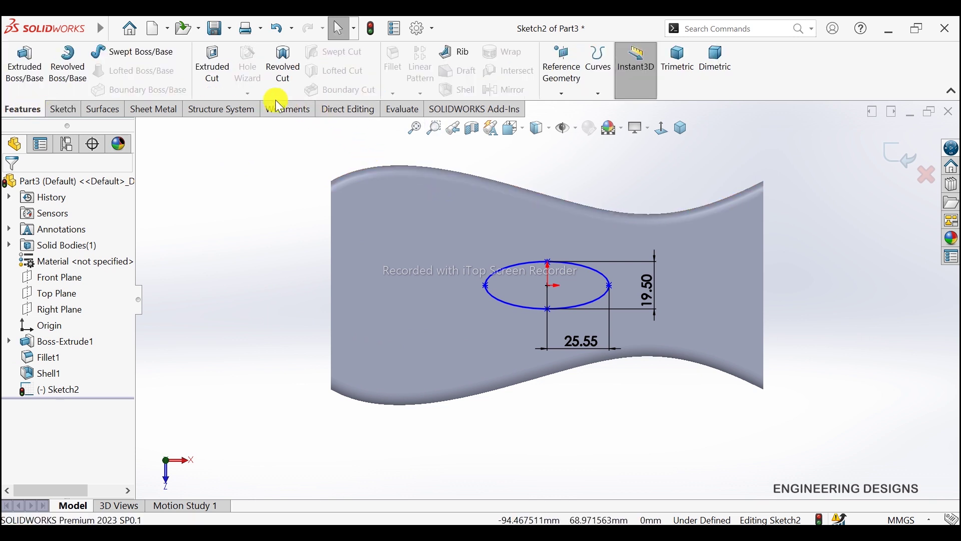
pyautogui.click(226, 71)
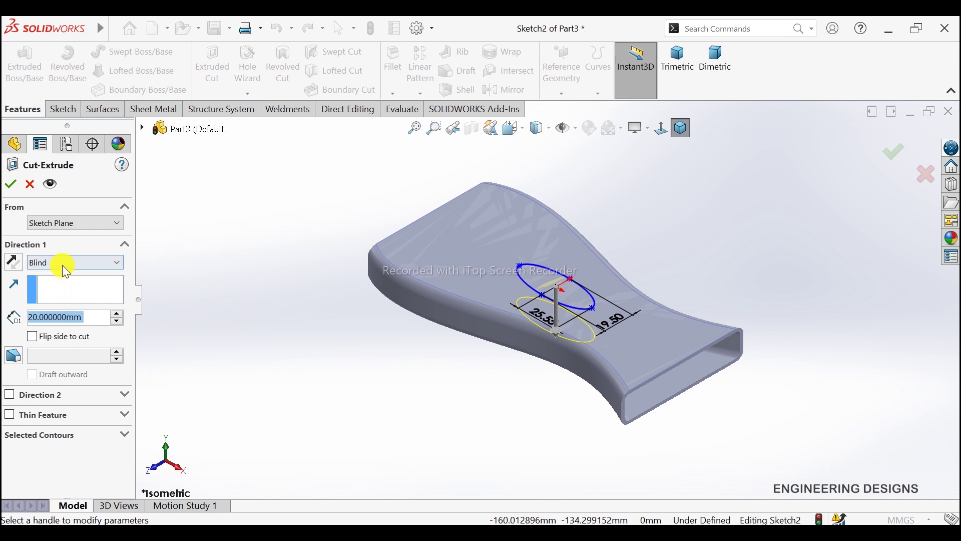
pyautogui.click(65, 265)
pyautogui.click(65, 287)
pyautogui.click(76, 263)
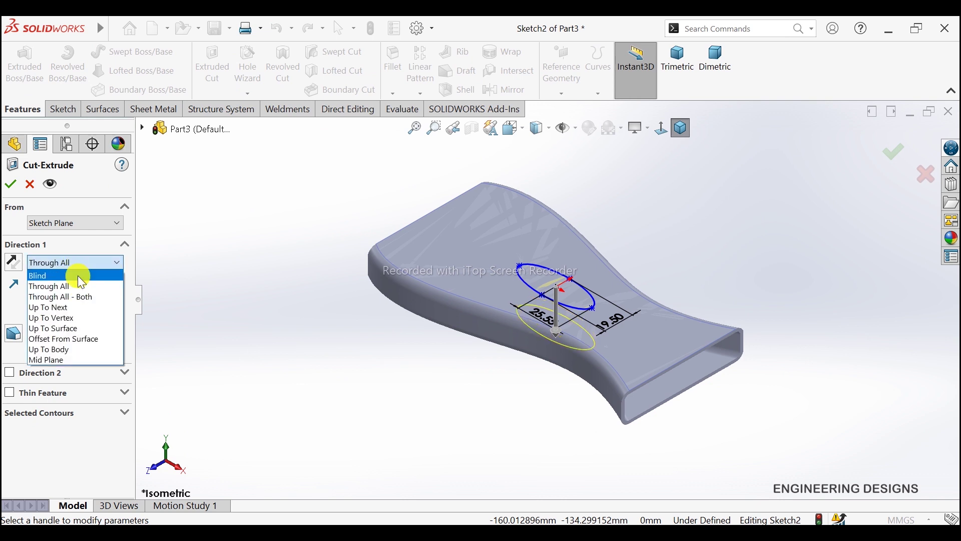
pyautogui.click(75, 297)
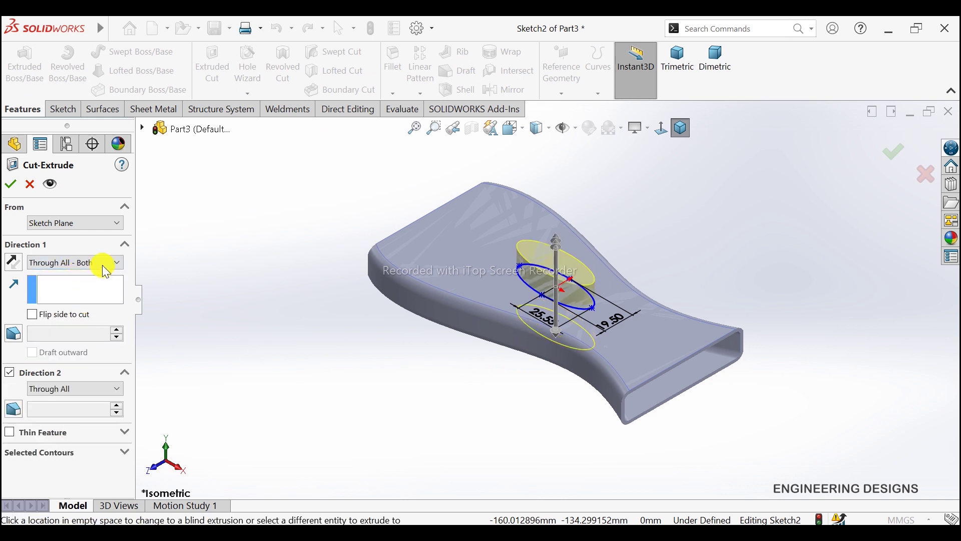
pyautogui.click(13, 184)
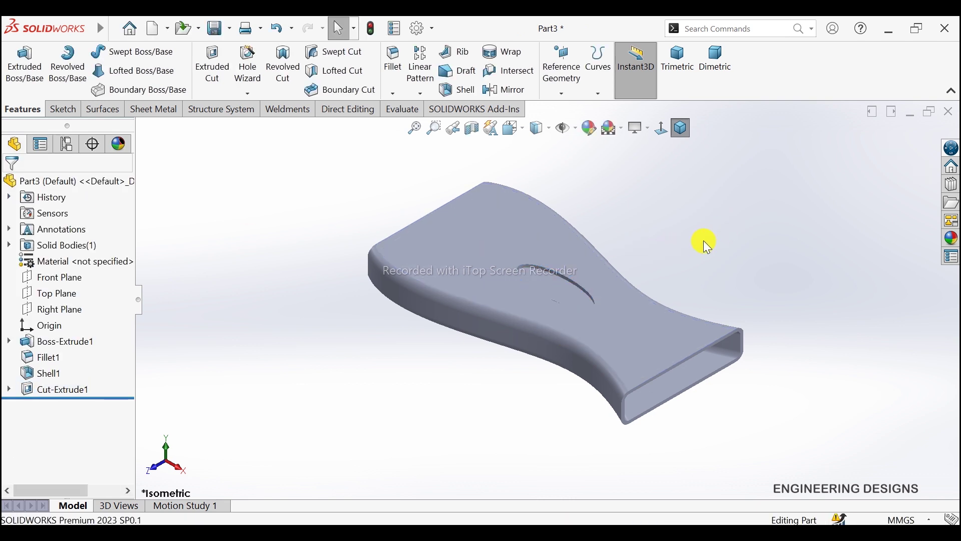
# Orient the duct to a trimetric view and apply the Plain White scene
pyautogui.moveTo(706, 246)
pyautogui.mouseDown(button='middle')
pyautogui.moveTo(684, 232)
pyautogui.moveTo(684, 290)
pyautogui.moveTo(734, 189)
pyautogui.moveTo(728, 248)
pyautogui.moveTo(721, 242)
pyautogui.moveTo(572, 308)
pyautogui.mouseUp(button='middle')
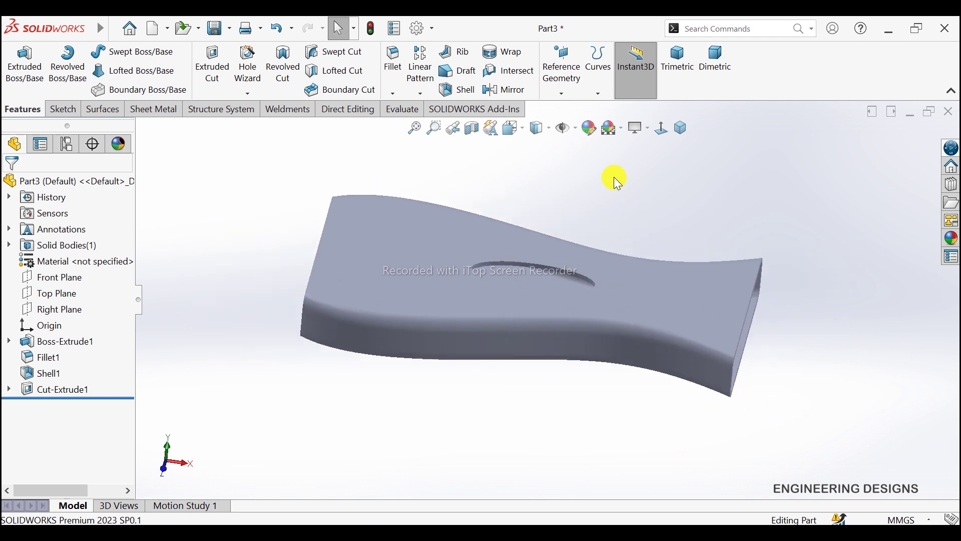
pyautogui.click(683, 129)
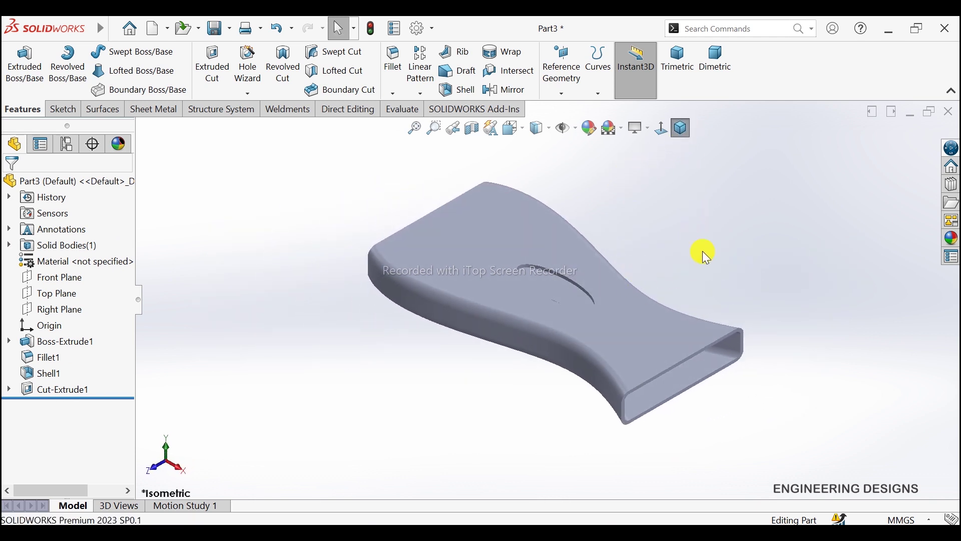
pyautogui.click(686, 83)
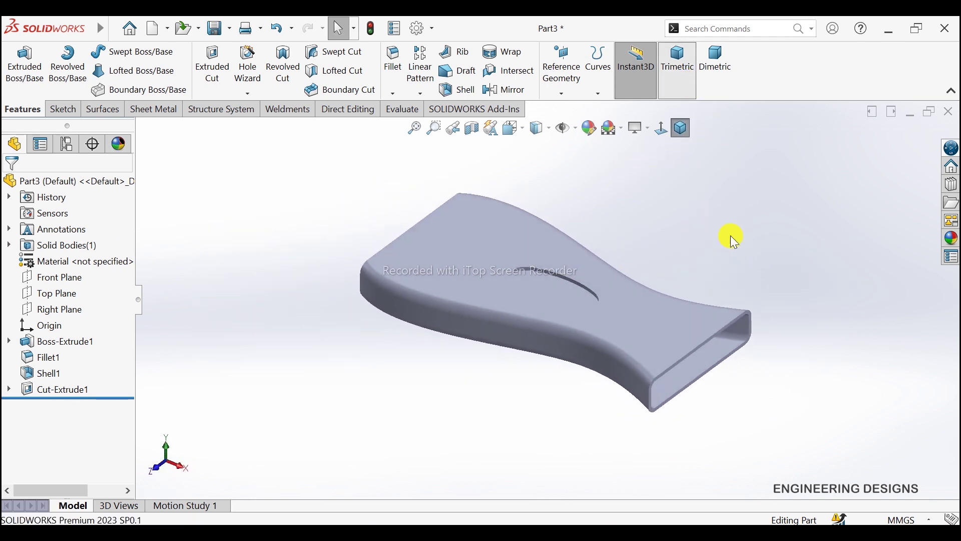
pyautogui.click(621, 128)
pyautogui.click(629, 166)
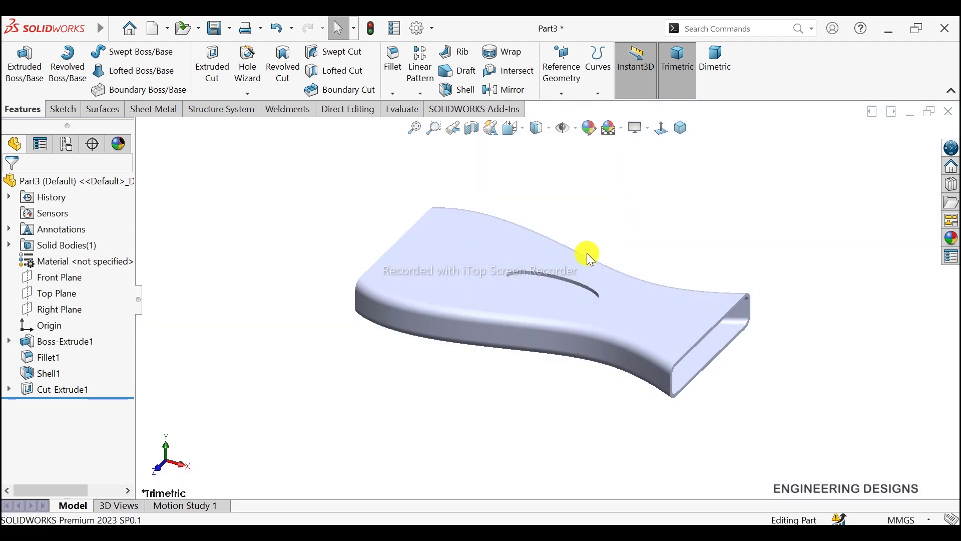
pyautogui.scroll(-2, 587, 254)
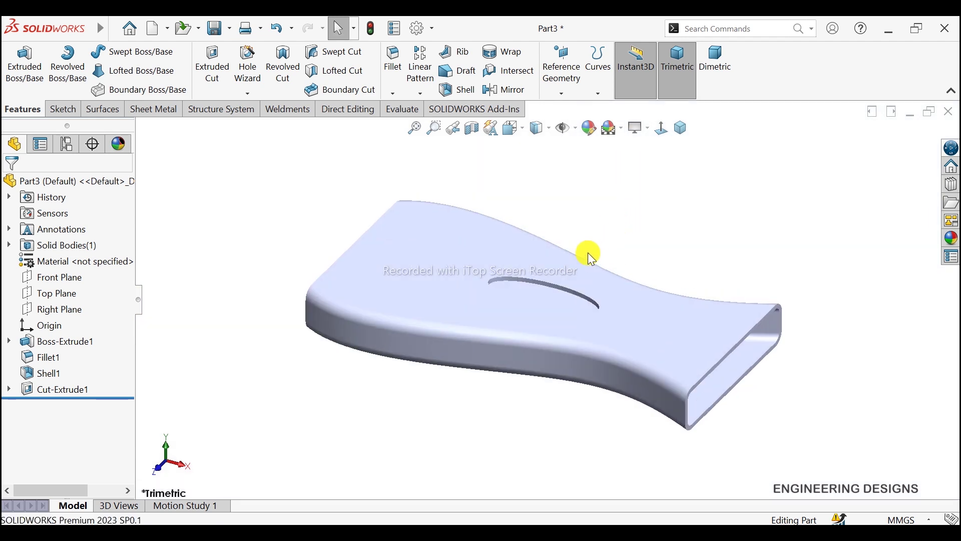
pyautogui.click(589, 127)
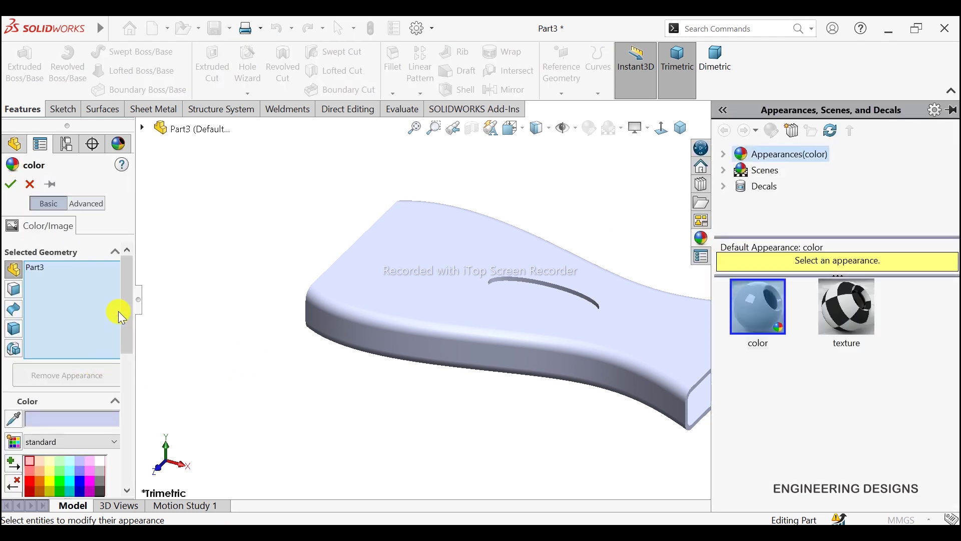
# Preview cyan, green, magenta and blue swatches on the duct, settling on lavender-blue
pyautogui.click(127, 295)
pyautogui.moveTo(129, 298); pyautogui.dragTo(125, 325)
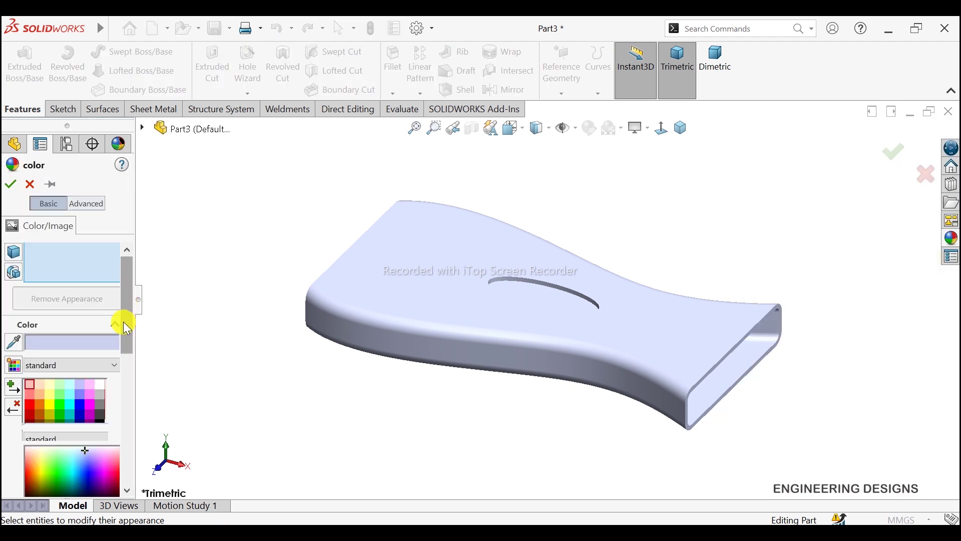
pyautogui.click(71, 397)
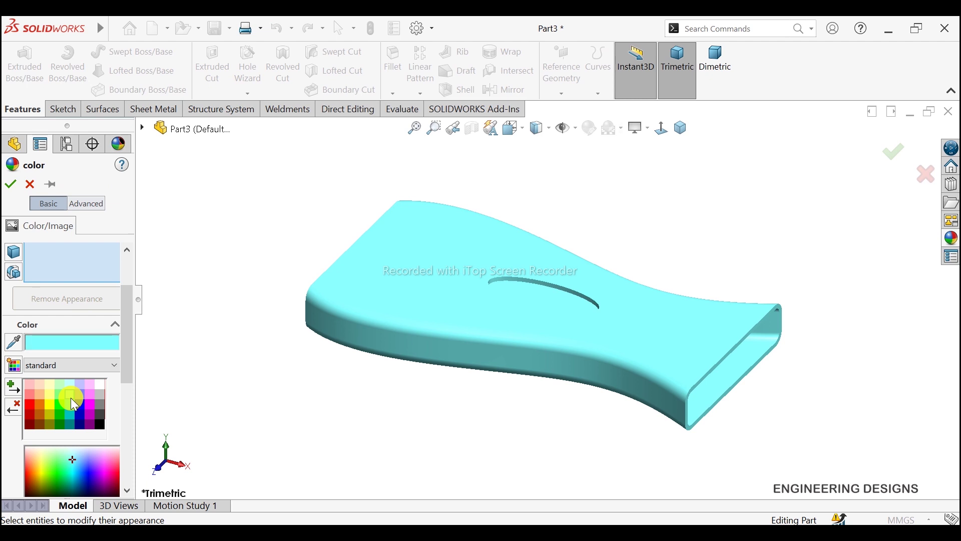
pyautogui.click(58, 396)
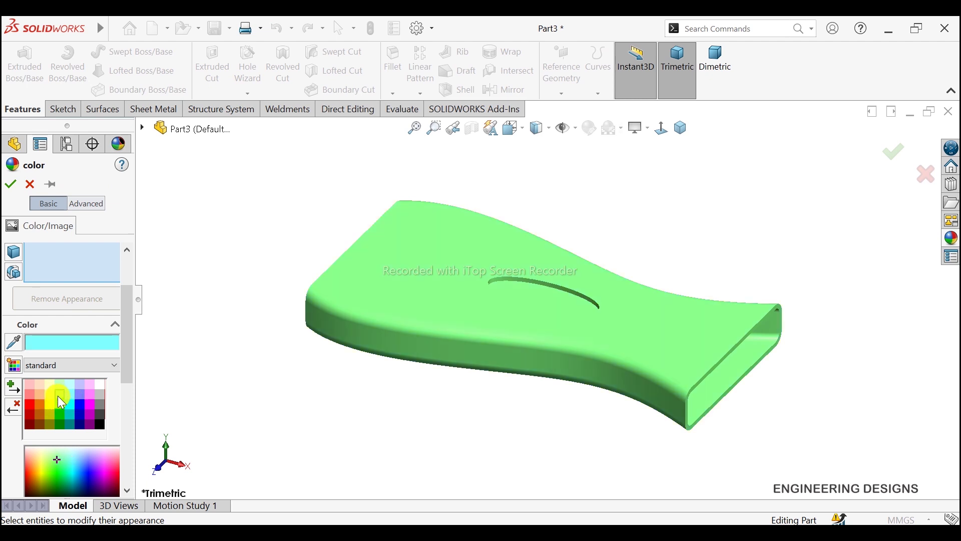
pyautogui.click(59, 400)
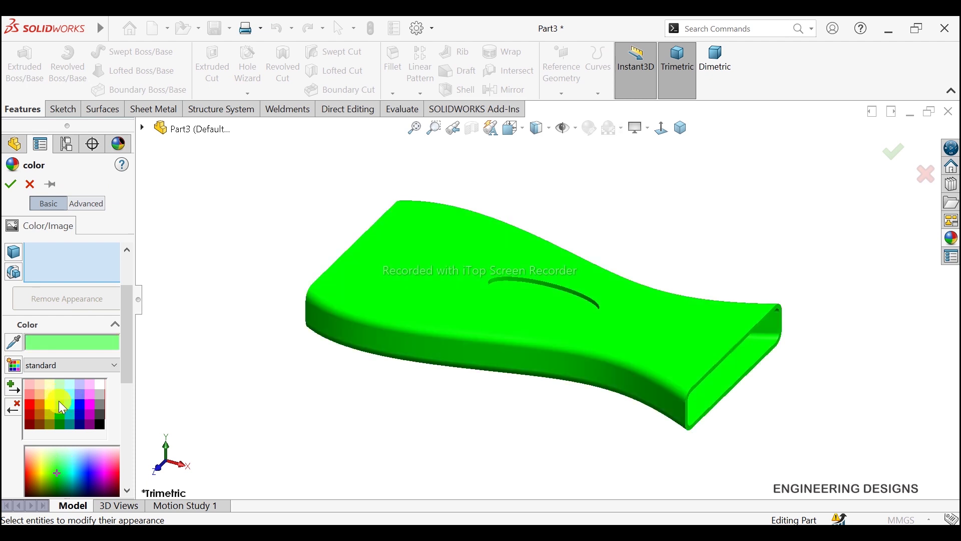
pyautogui.click(79, 393)
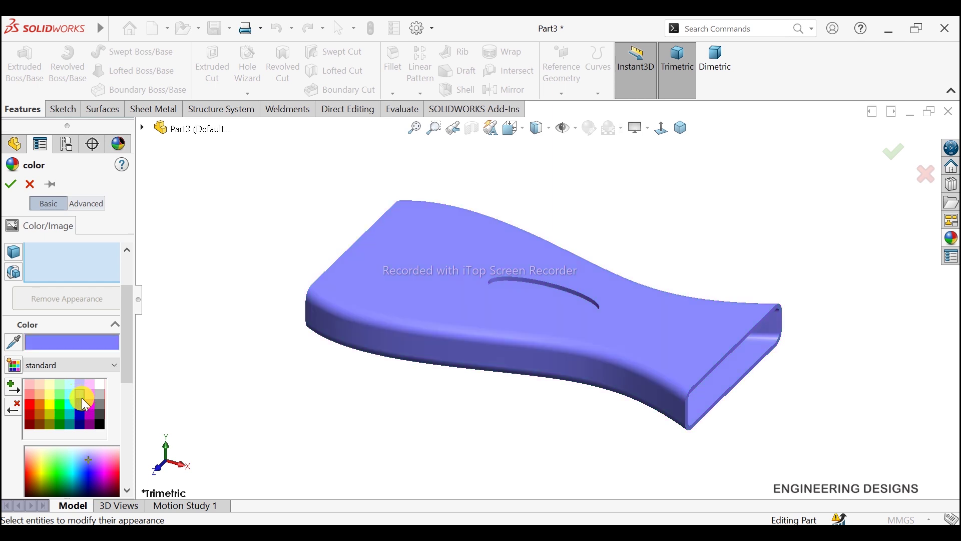
pyautogui.click(89, 403)
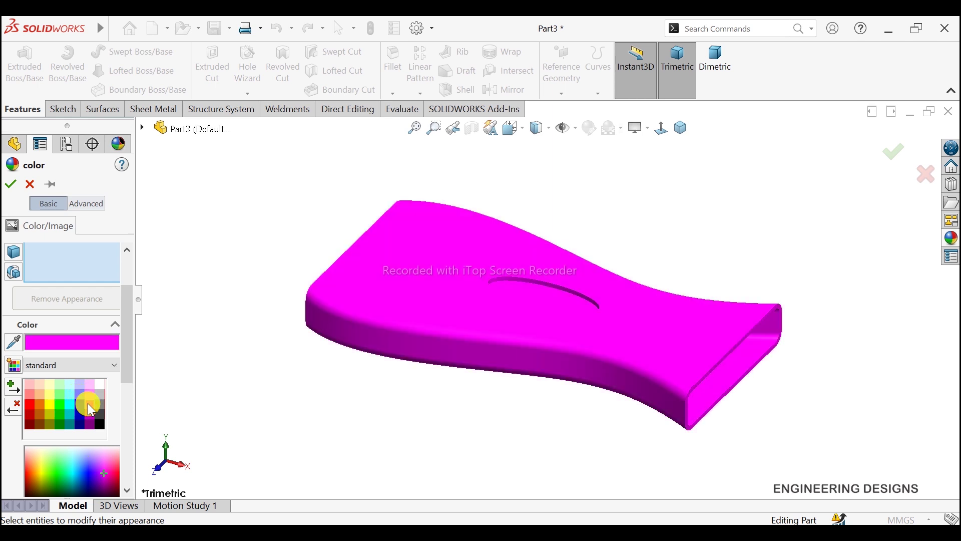
pyautogui.click(78, 401)
pyautogui.click(79, 394)
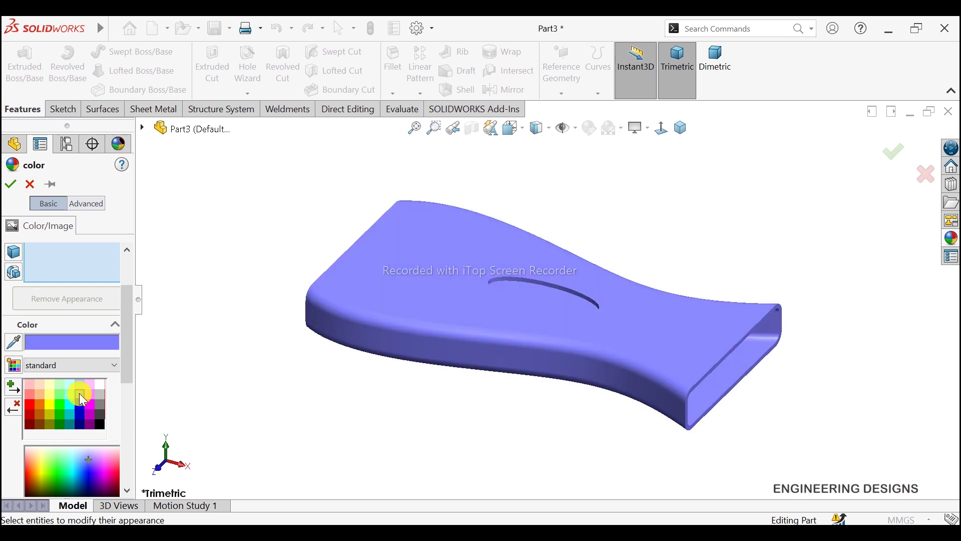
# Accept the lavender-blue appearance and display the duct Shaded With Edges
pyautogui.click(11, 186)
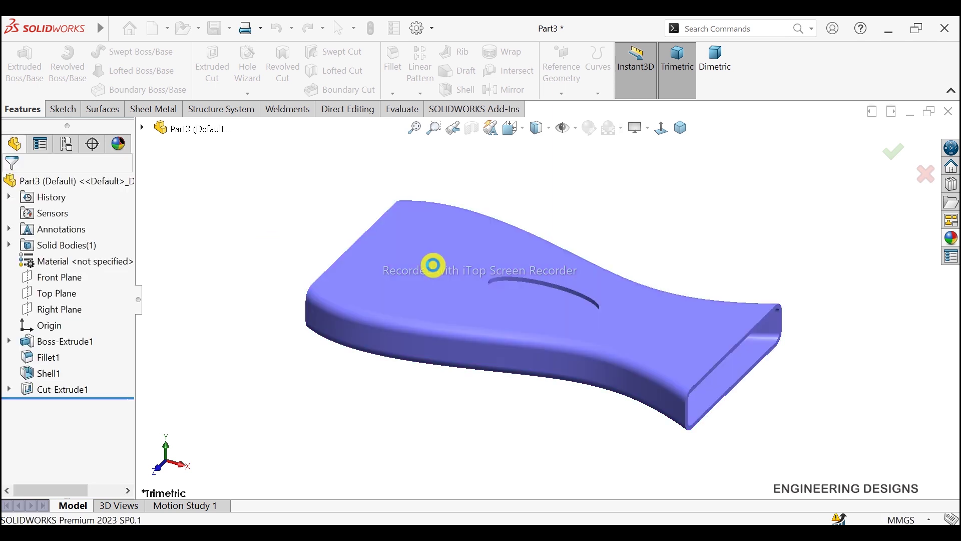
pyautogui.scroll(-2, 575, 294)
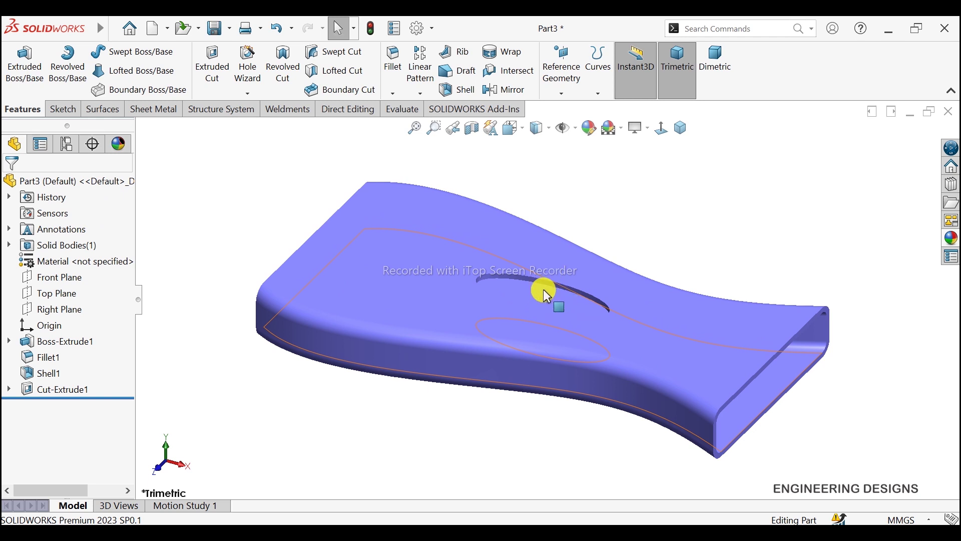
pyautogui.scroll(-4, 543, 290)
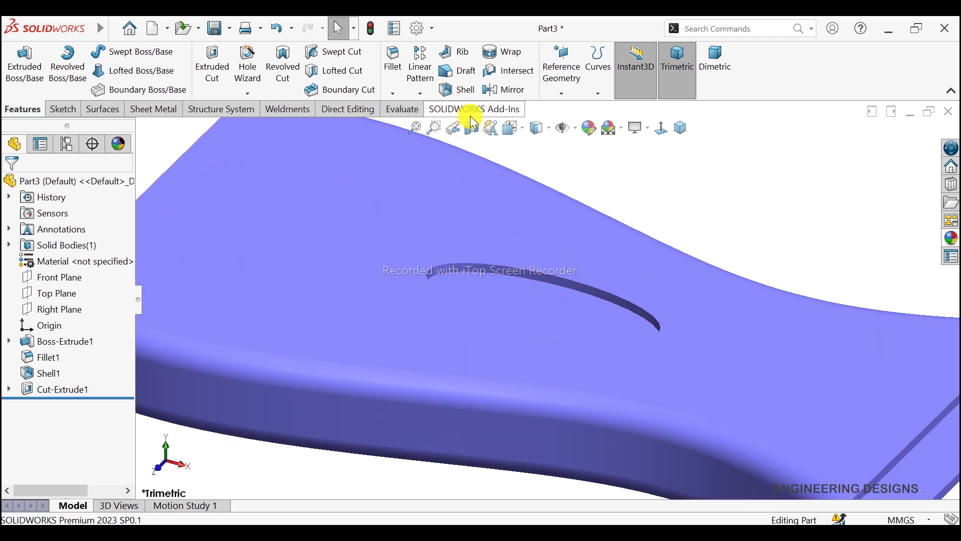
pyautogui.click(545, 127)
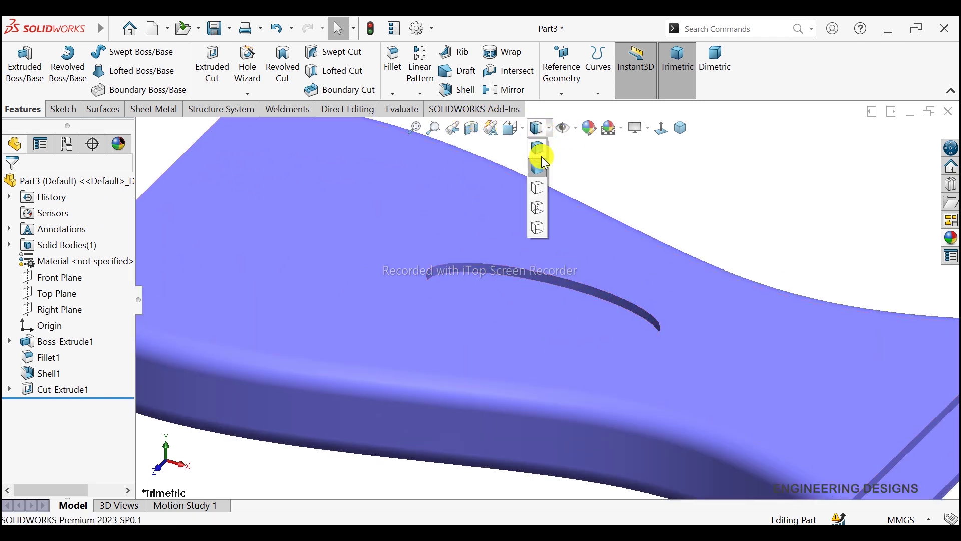
pyautogui.click(541, 150)
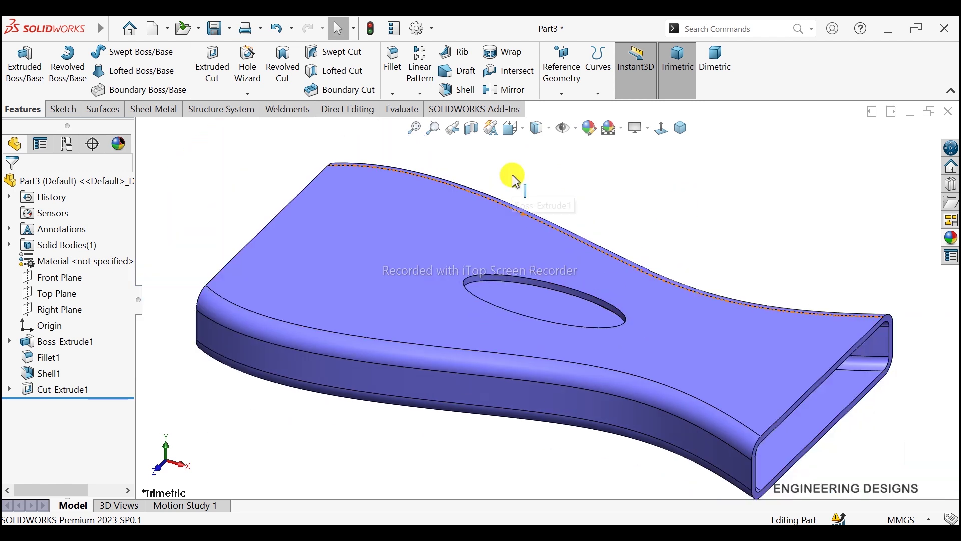
# Start a new sketch on the duct's top face
pyautogui.press('z')
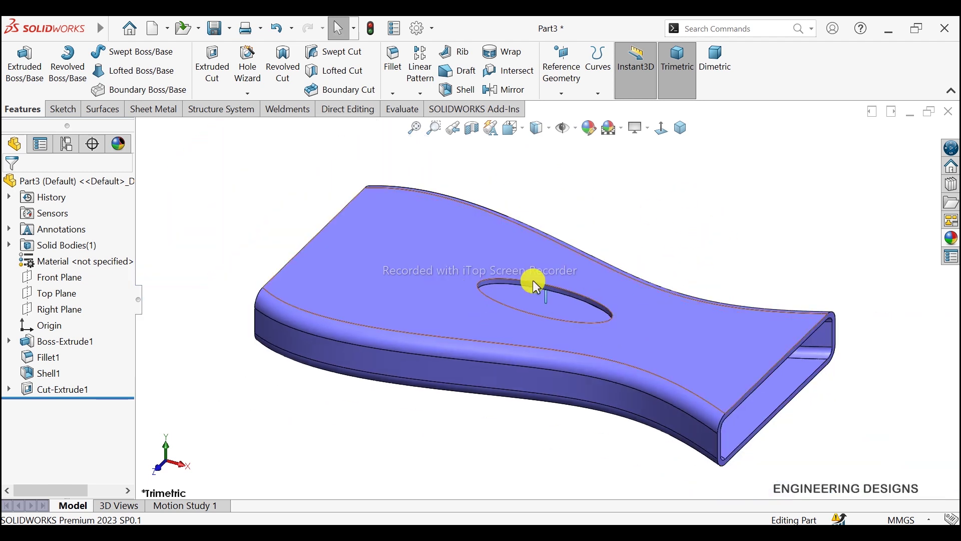
pyautogui.click(402, 274)
pyautogui.click(450, 239)
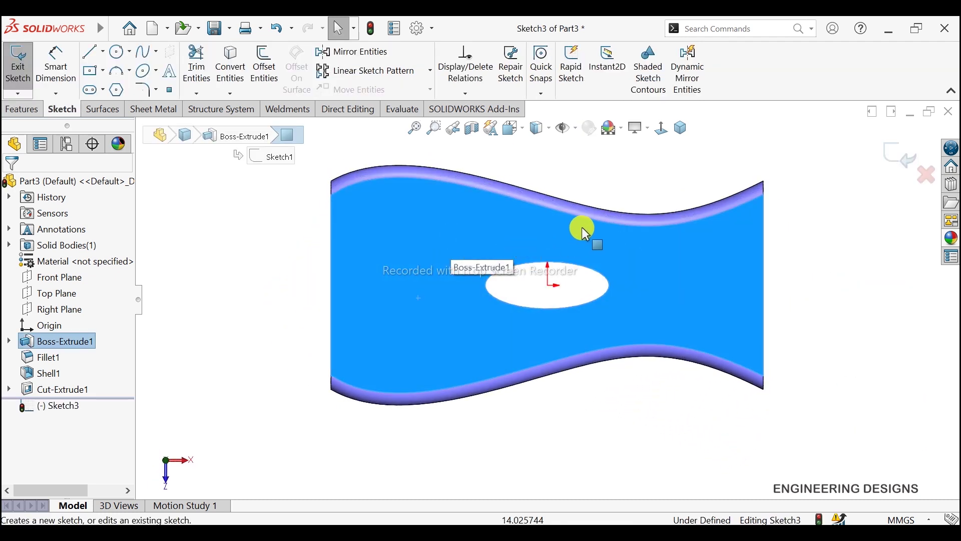
pyautogui.click(252, 253)
pyautogui.scroll(-1, 542, 260)
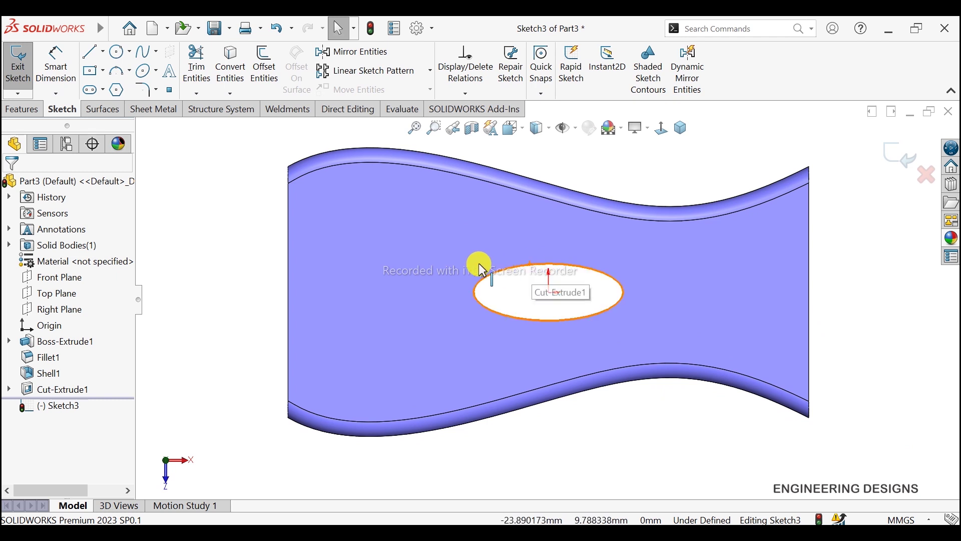
pyautogui.scroll(-1, 479, 263)
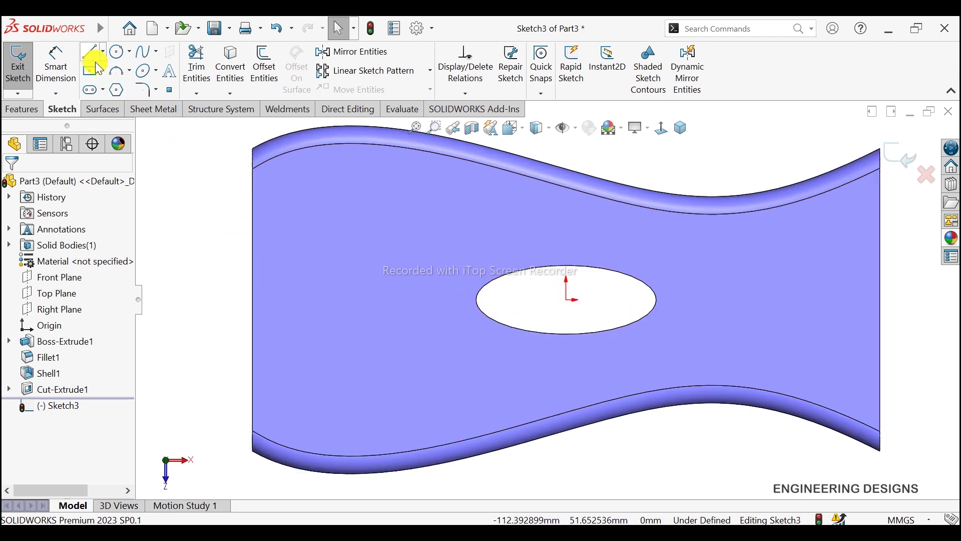
# Draw a circle about 29 mm across to the left of the elliptical hole
pyautogui.click(118, 52)
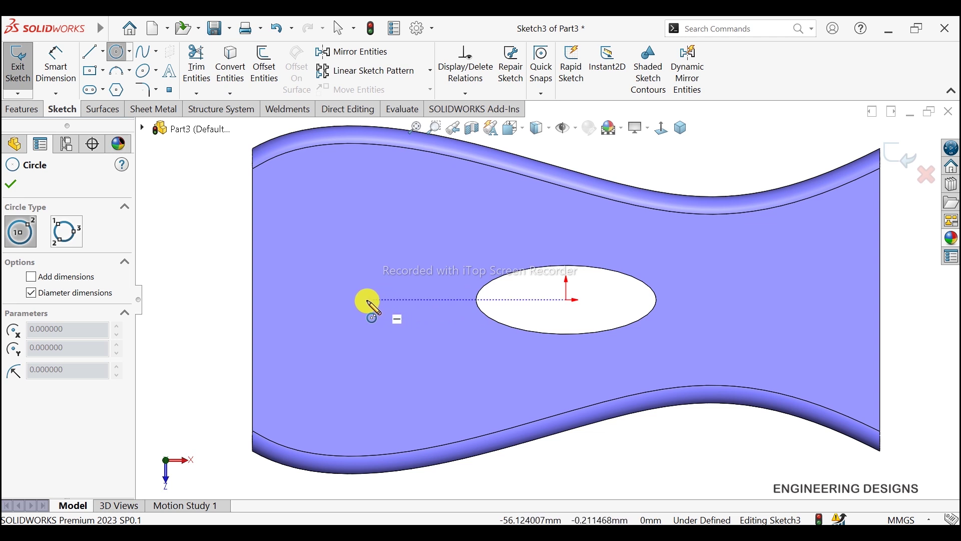
pyautogui.click(356, 300)
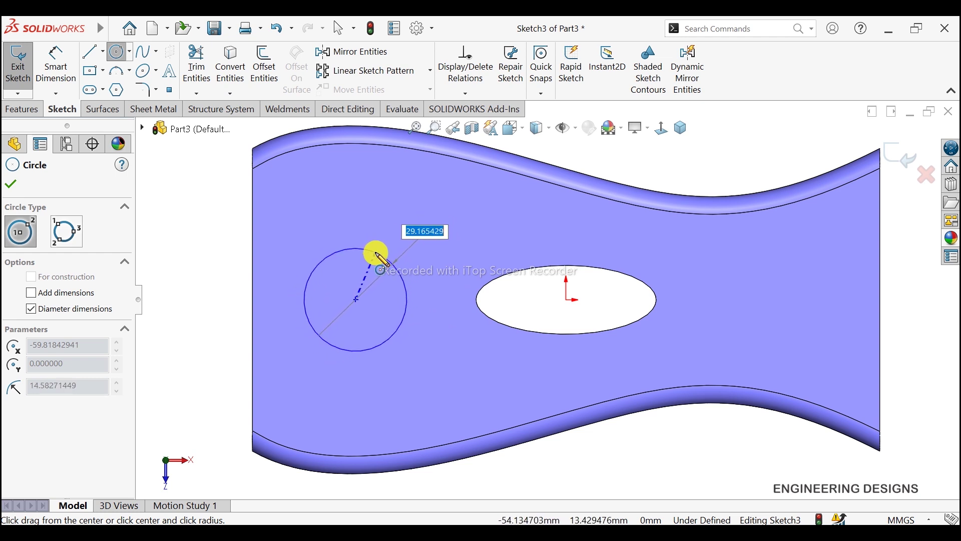
pyautogui.click(377, 255)
pyautogui.click(13, 183)
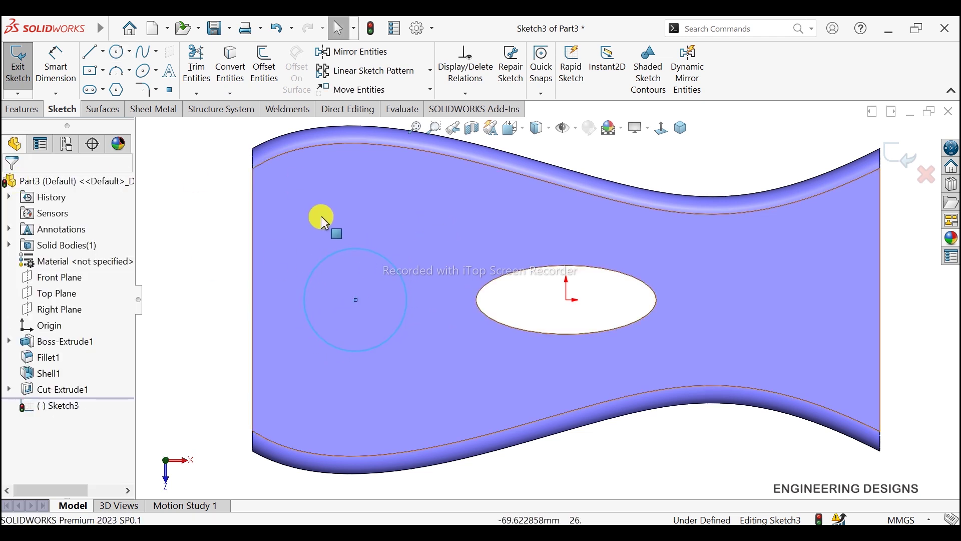
pyautogui.click(200, 242)
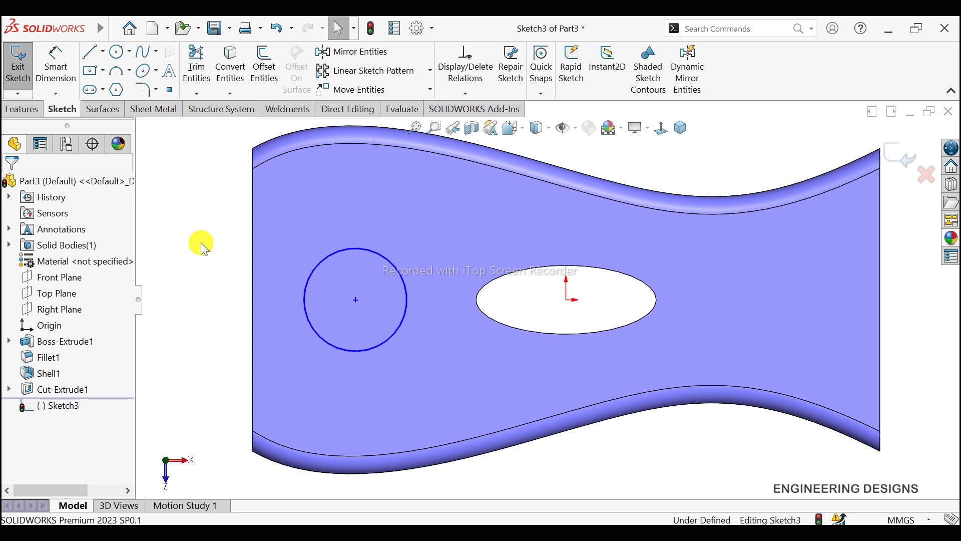
# Draw infinite-length horizontal, vertical and diagonal lines through the circle centre
pyautogui.click(90, 51)
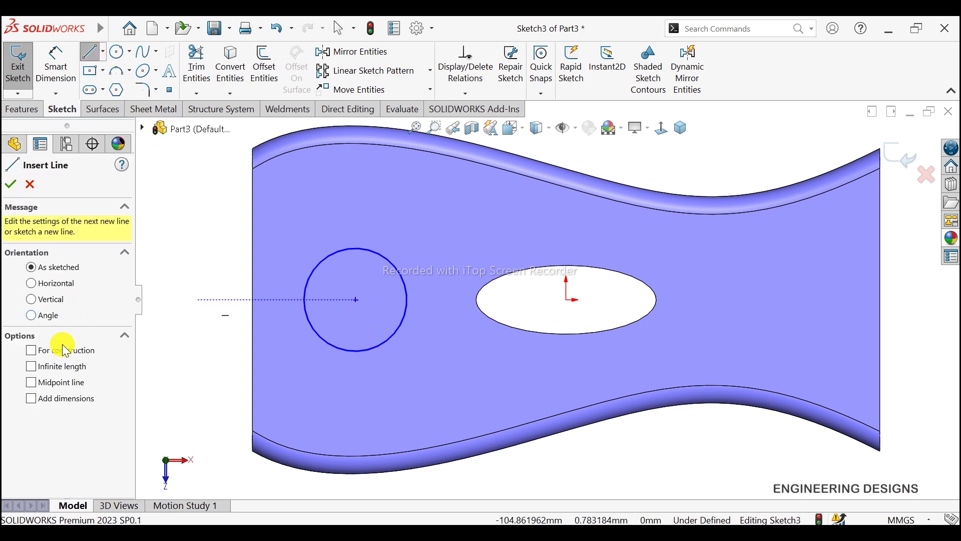
pyautogui.click(62, 366)
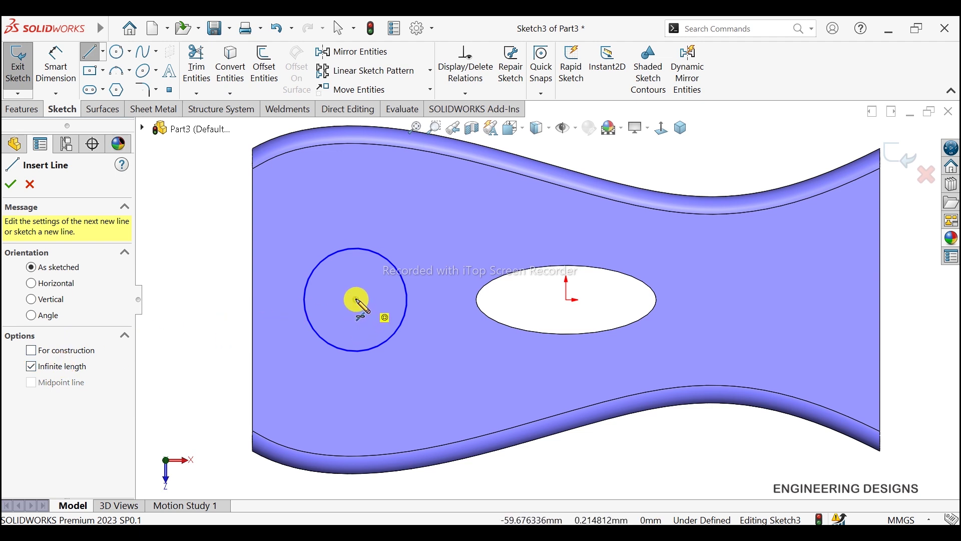
pyautogui.click(357, 299)
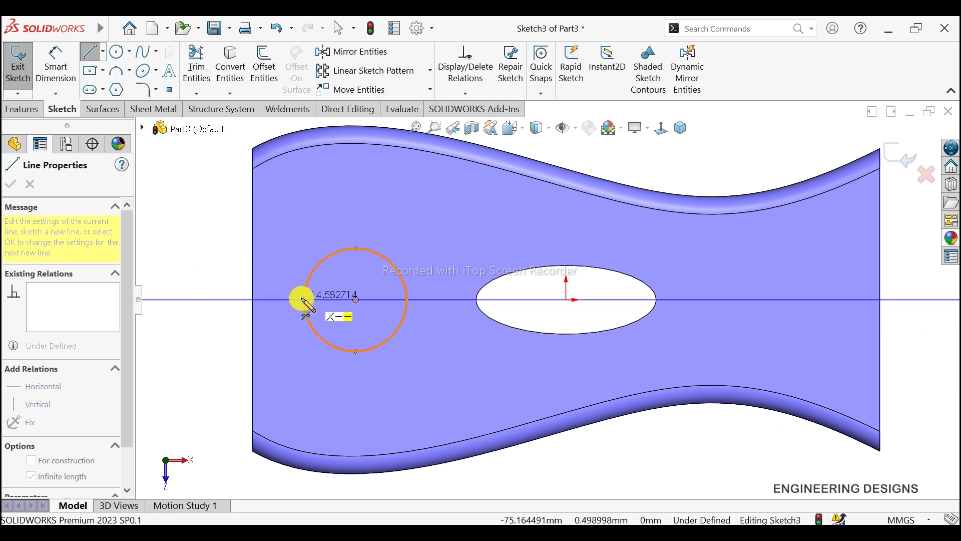
pyautogui.click(304, 300)
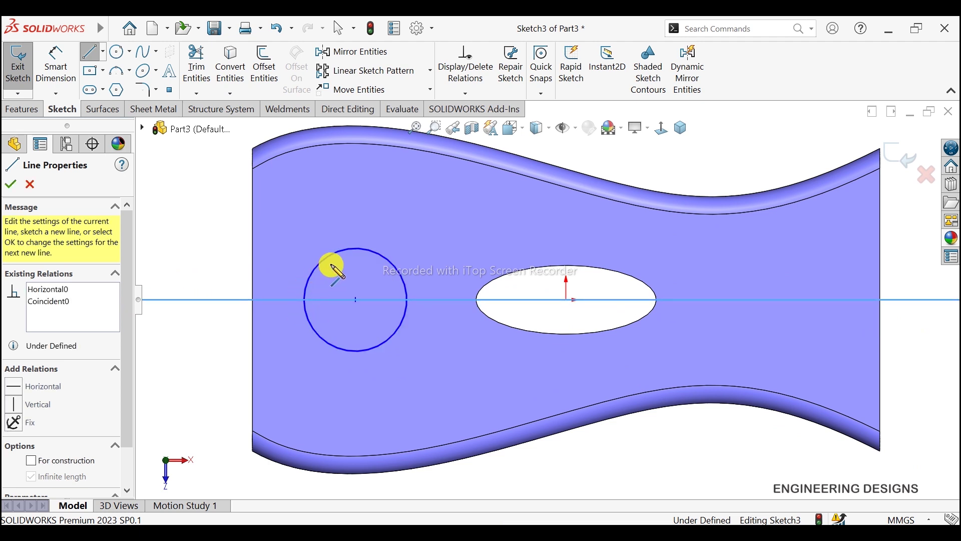
pyautogui.click(355, 300)
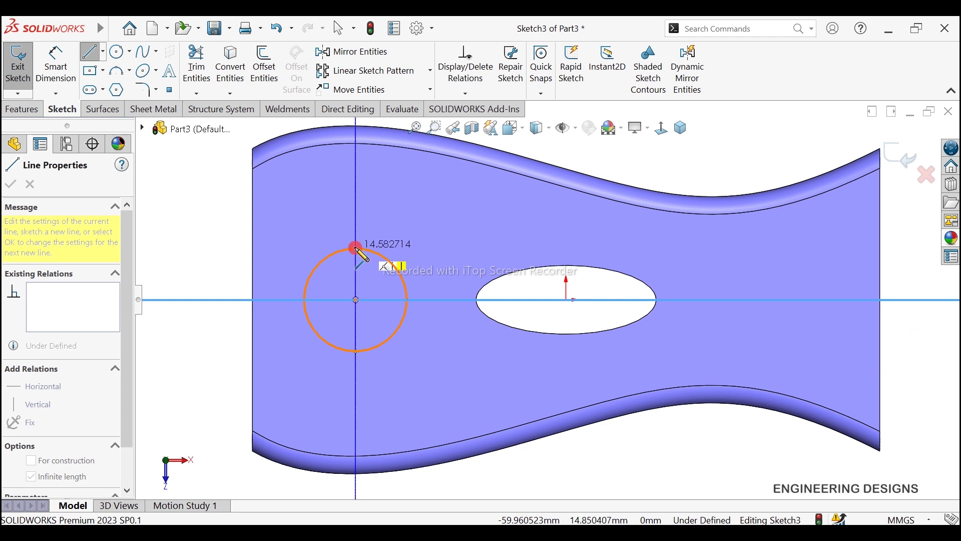
pyautogui.click(356, 249)
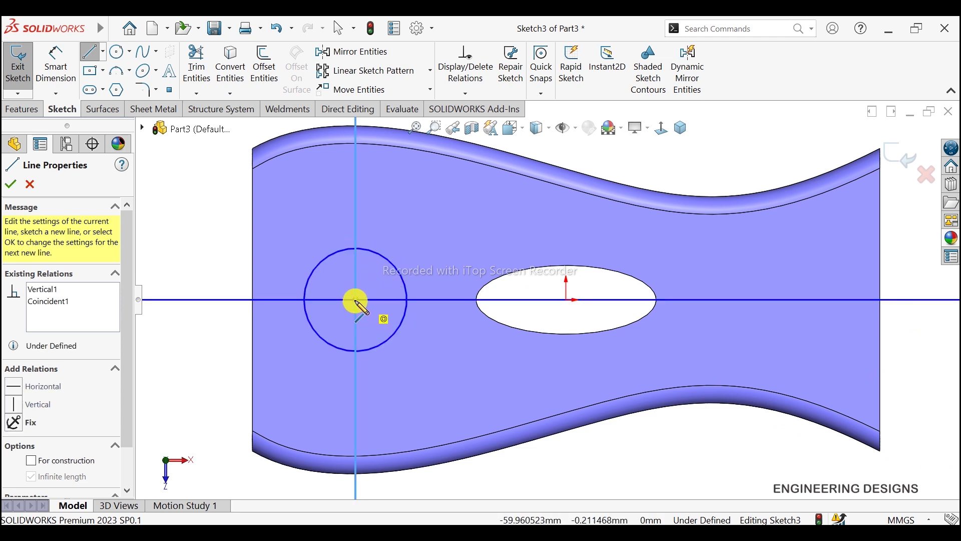
pyautogui.click(355, 300)
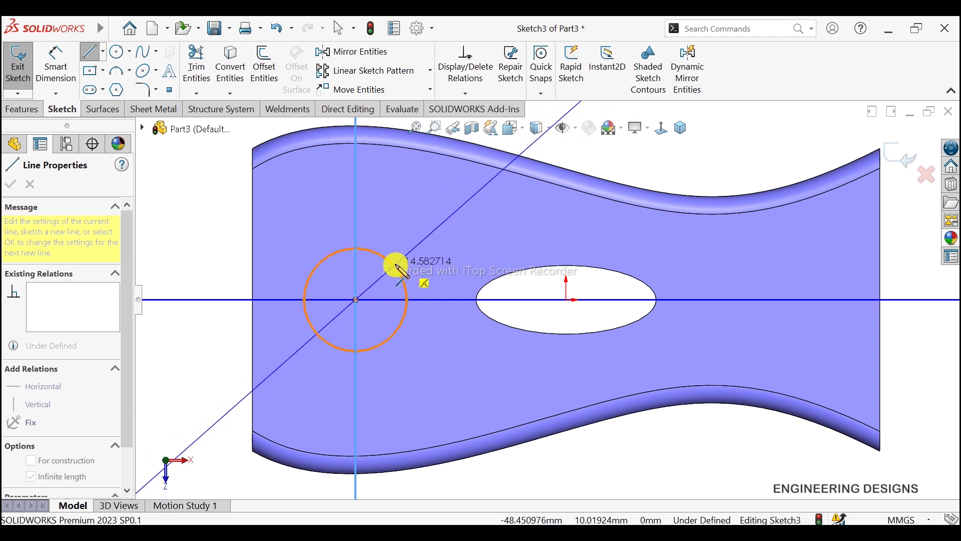
pyautogui.click(395, 268)
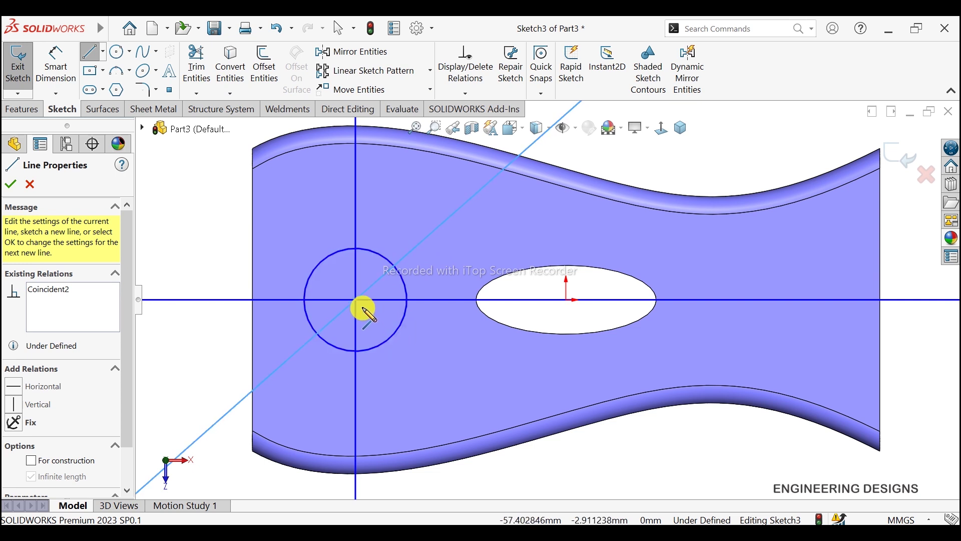
# Add three more angled lines through the centre and power-trim everything outside the circle
pyautogui.click(357, 299)
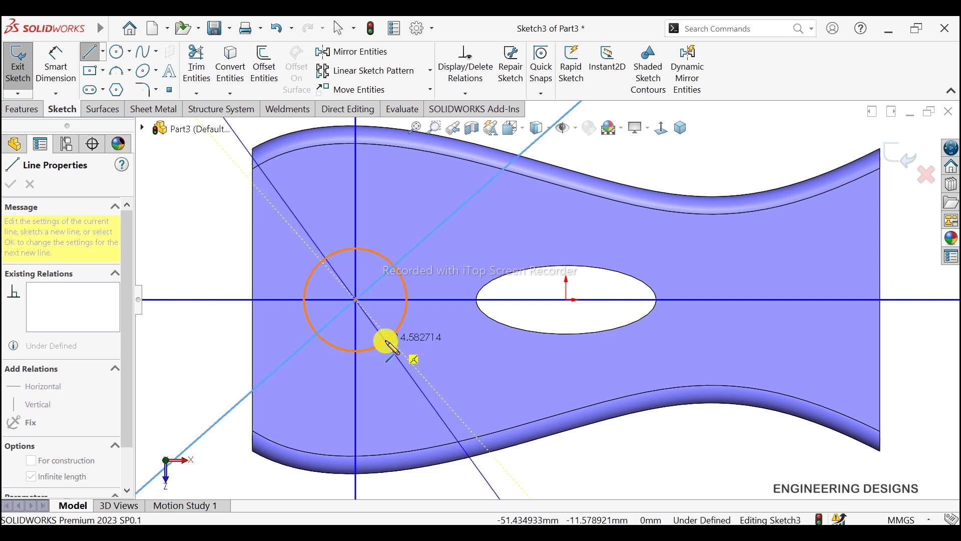
pyautogui.click(396, 343)
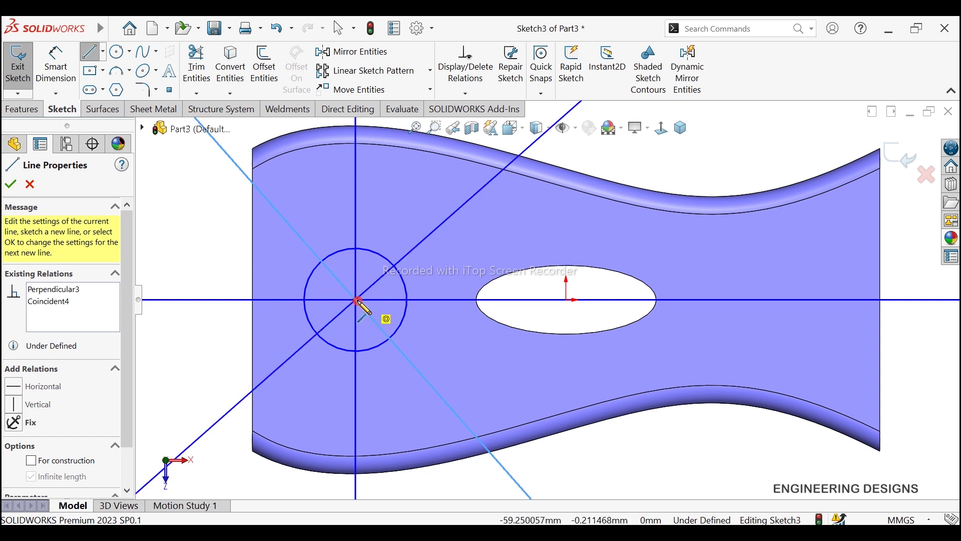
pyautogui.click(356, 301)
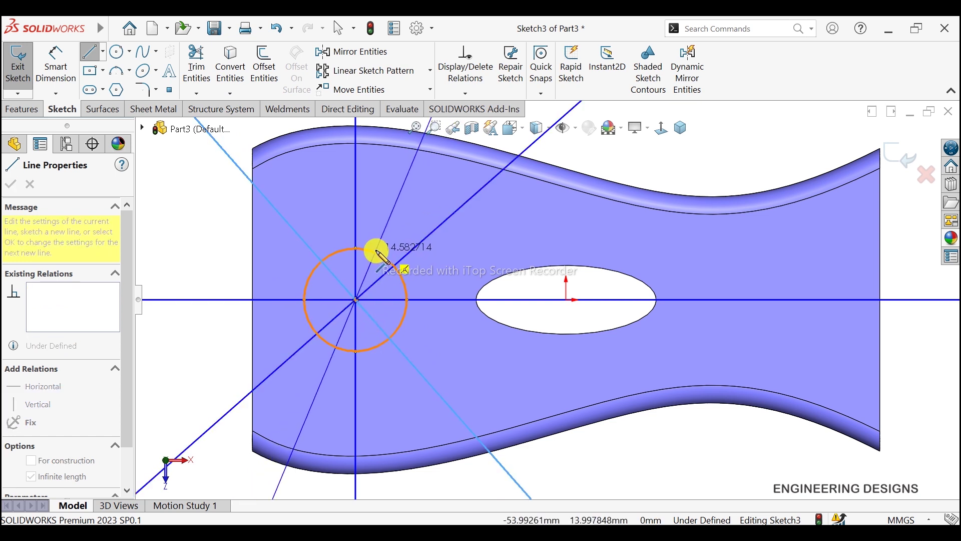
pyautogui.click(378, 253)
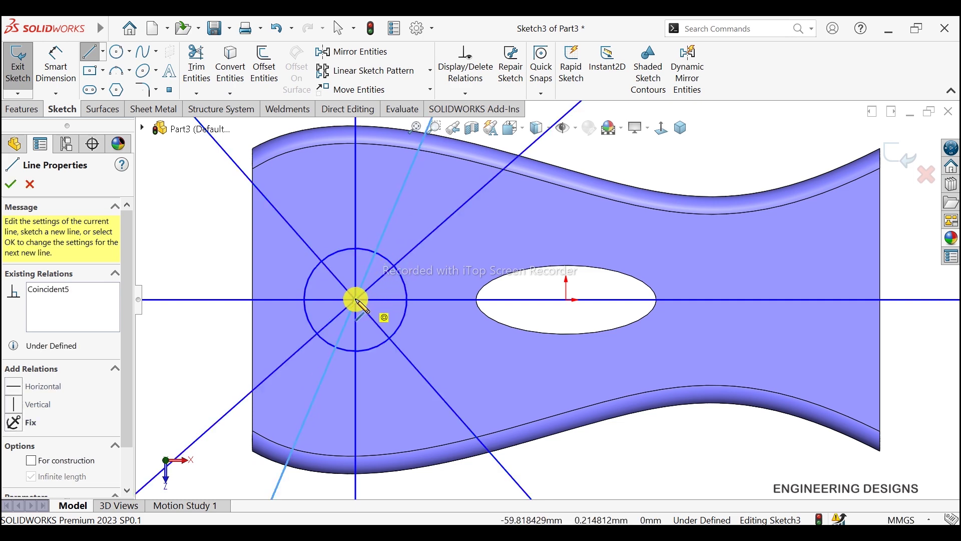
pyautogui.click(355, 300)
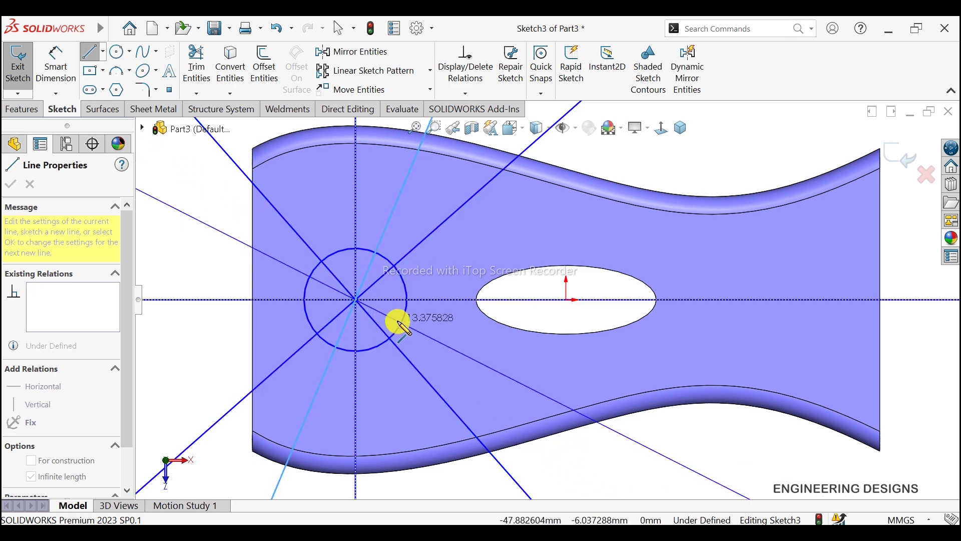
pyautogui.click(403, 321)
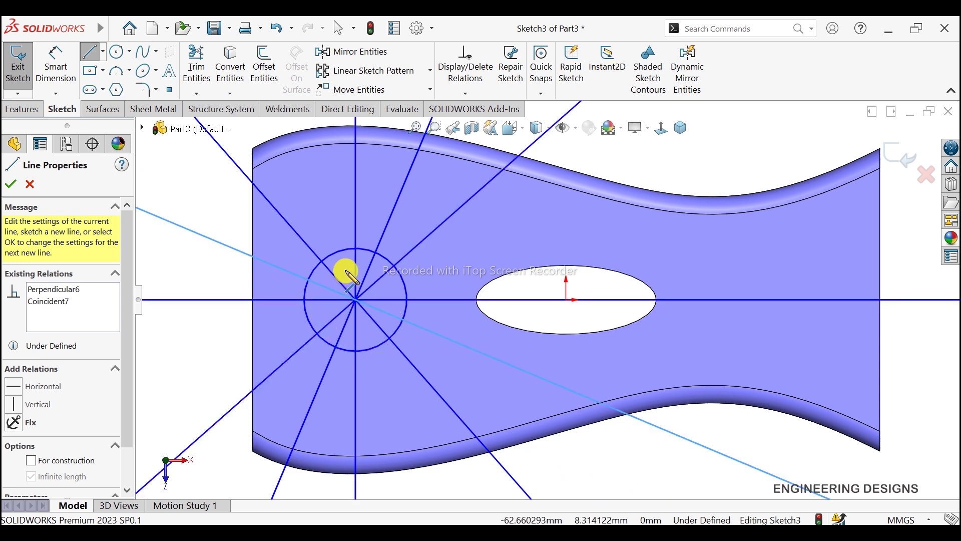
pyautogui.click(11, 186)
pyautogui.click(196, 65)
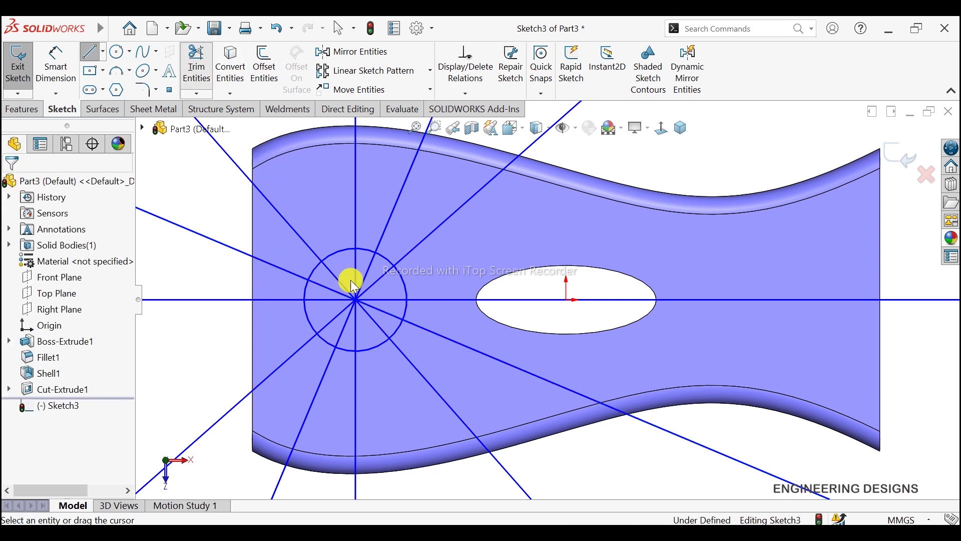
pyautogui.moveTo(271, 274)
pyautogui.mouseDown()
pyautogui.moveTo(432, 326)
pyautogui.moveTo(357, 386)
pyautogui.moveTo(269, 244)
pyautogui.mouseUp()
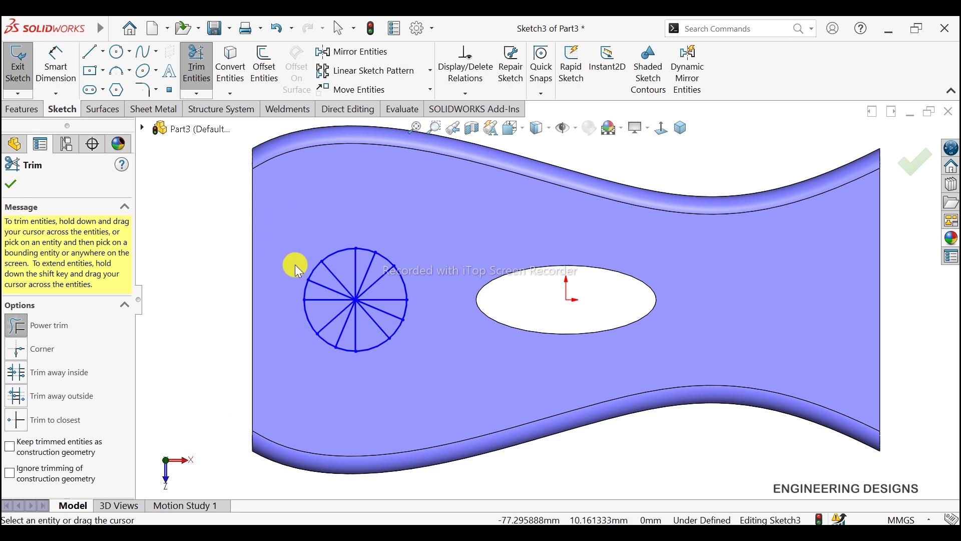
pyautogui.click(55, 64)
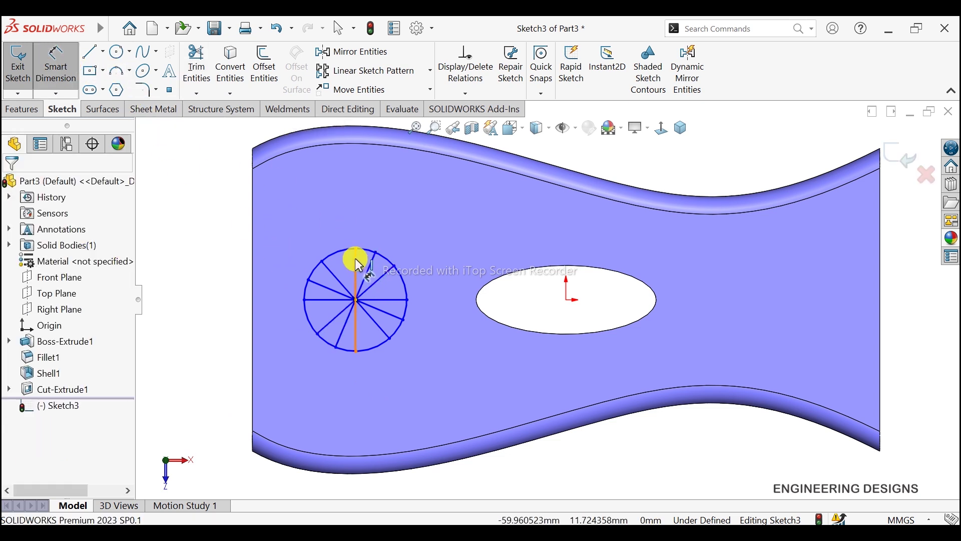
# Dimension two pairs of adjacent spokes to 30° apart
pyautogui.click(356, 265)
pyautogui.click(372, 261)
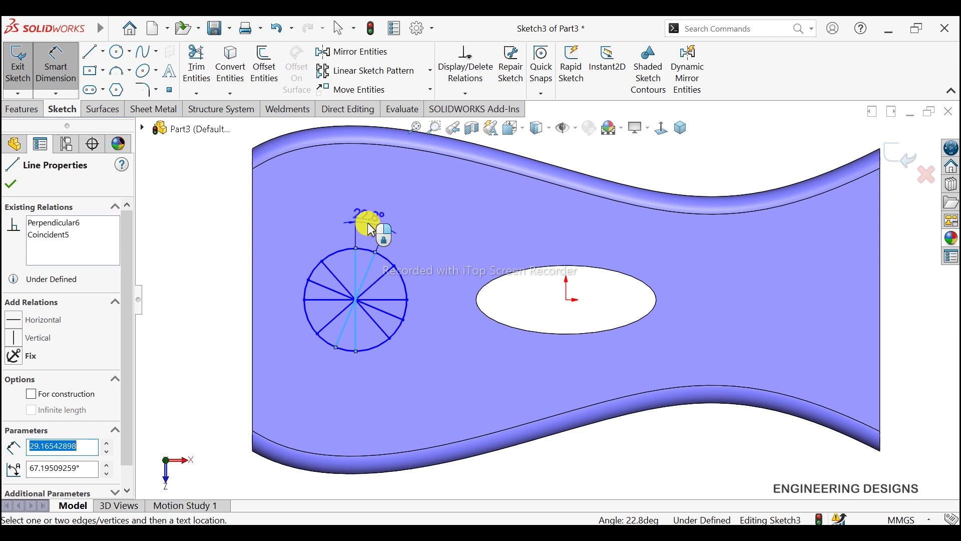
pyautogui.click(369, 228)
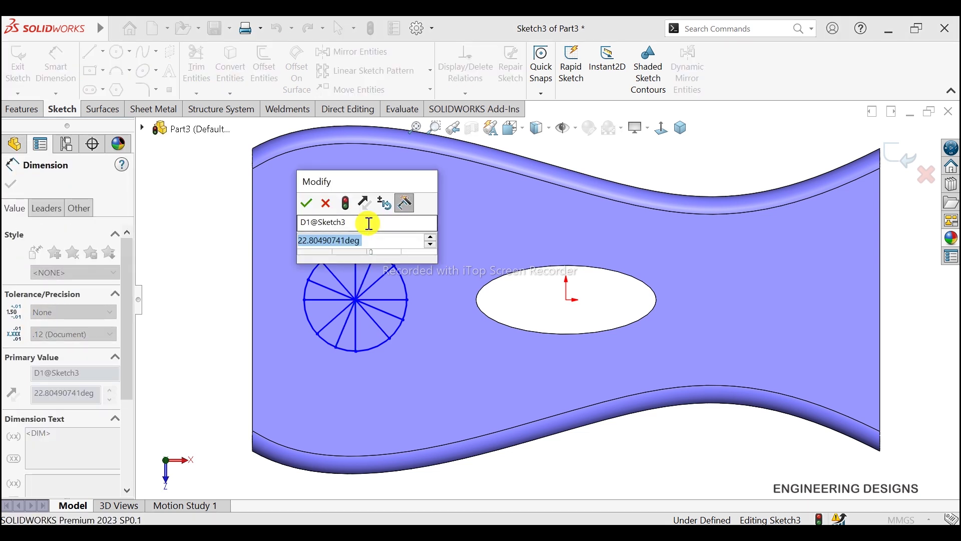
pyautogui.write('30')
pyautogui.press('Return')
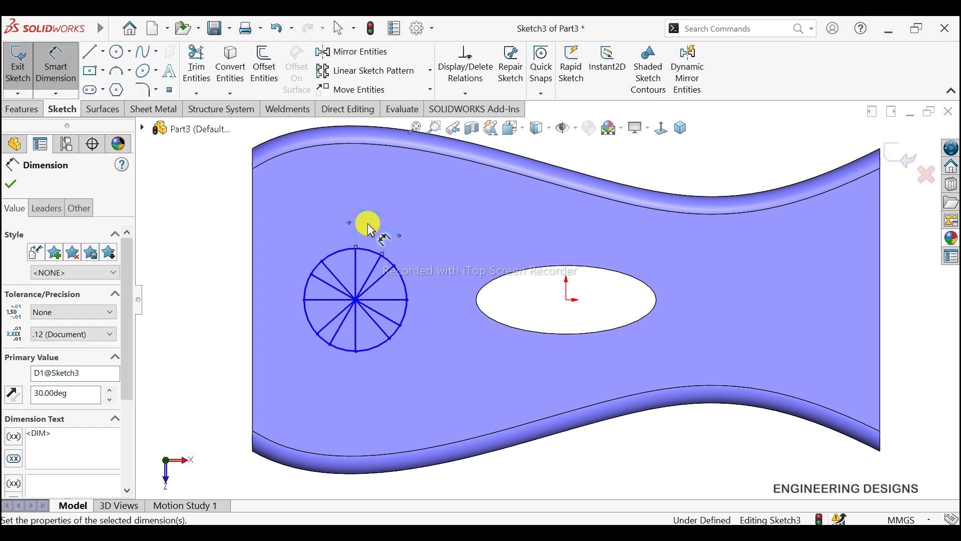
pyautogui.click(383, 264)
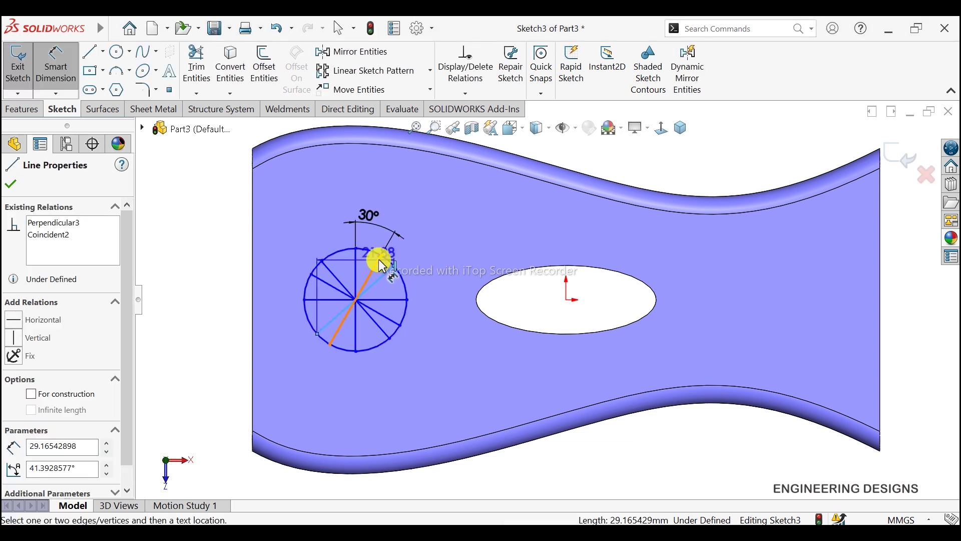
pyautogui.click(379, 259)
pyautogui.click(411, 245)
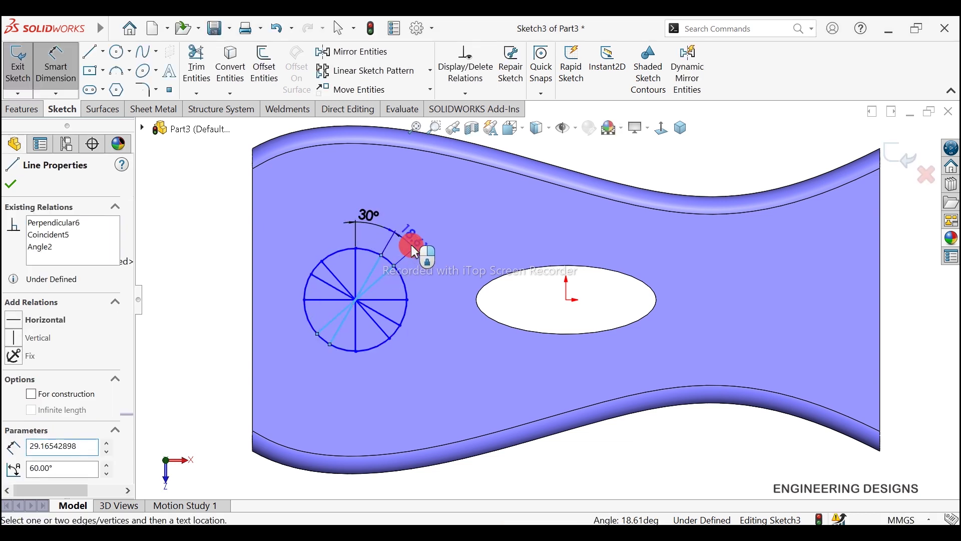
pyautogui.write('30')
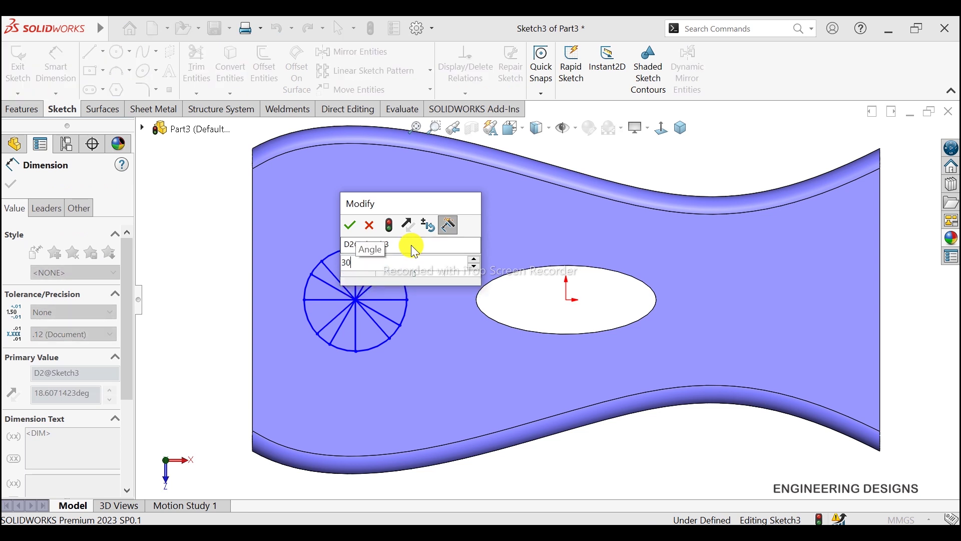
pyautogui.press('Return')
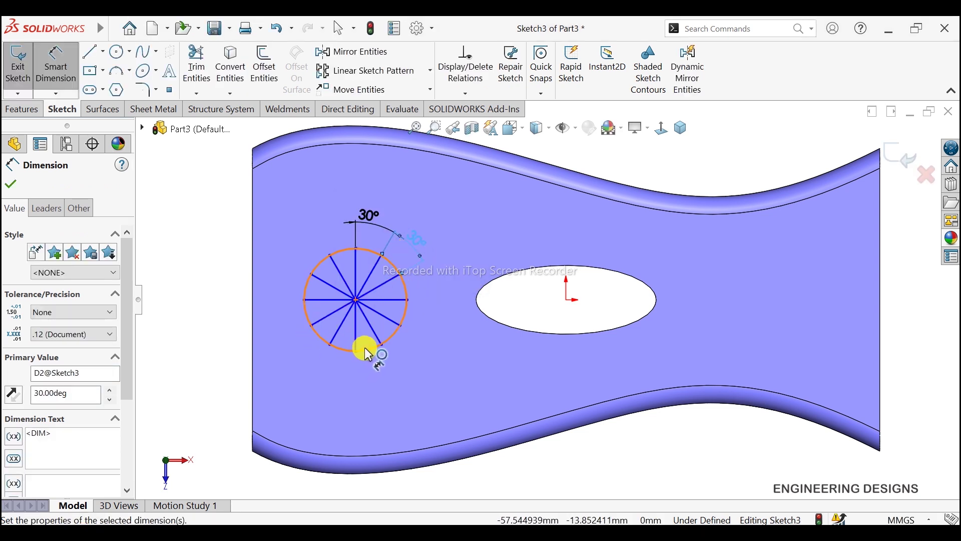
# Discard a redundant over-defining spoke angle dimension and exit Smart Dimension
pyautogui.click(379, 335)
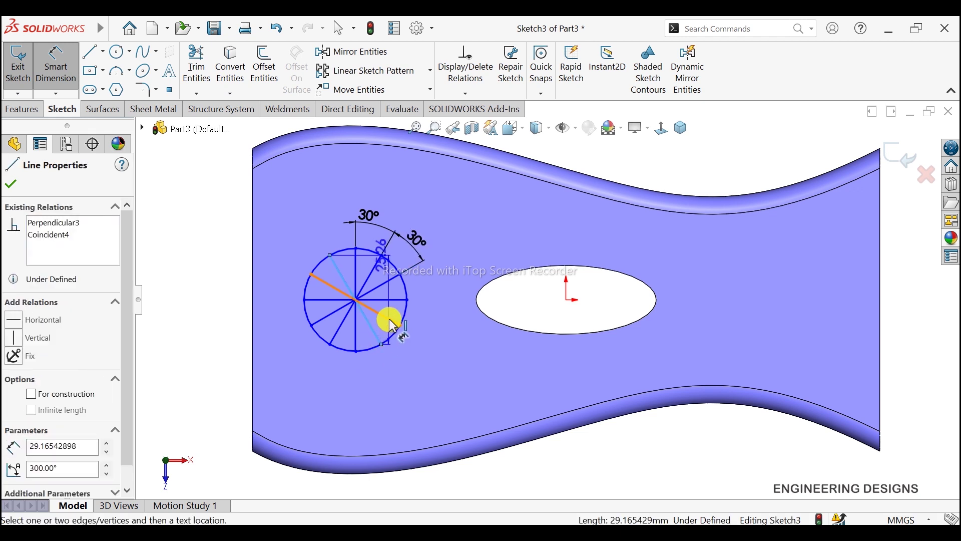
pyautogui.click(356, 349)
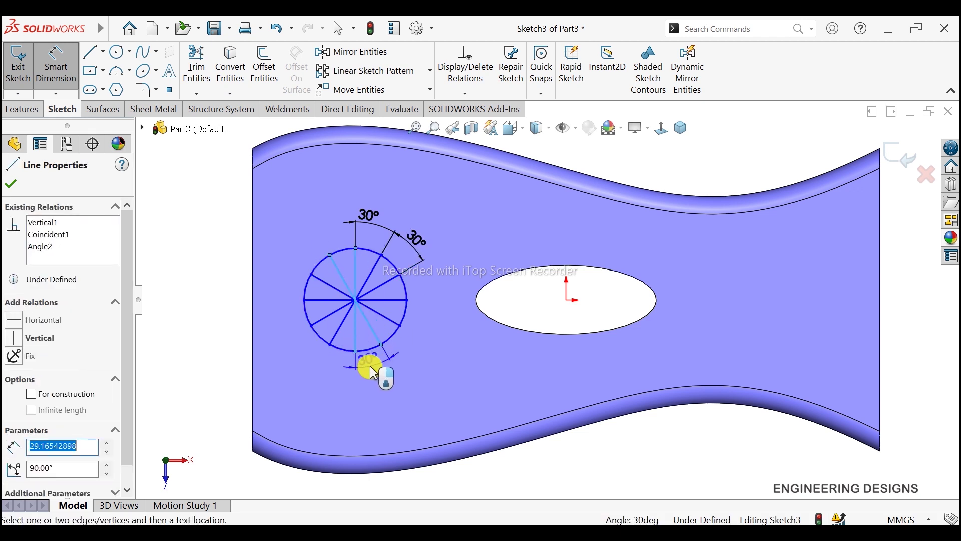
pyautogui.click(373, 370)
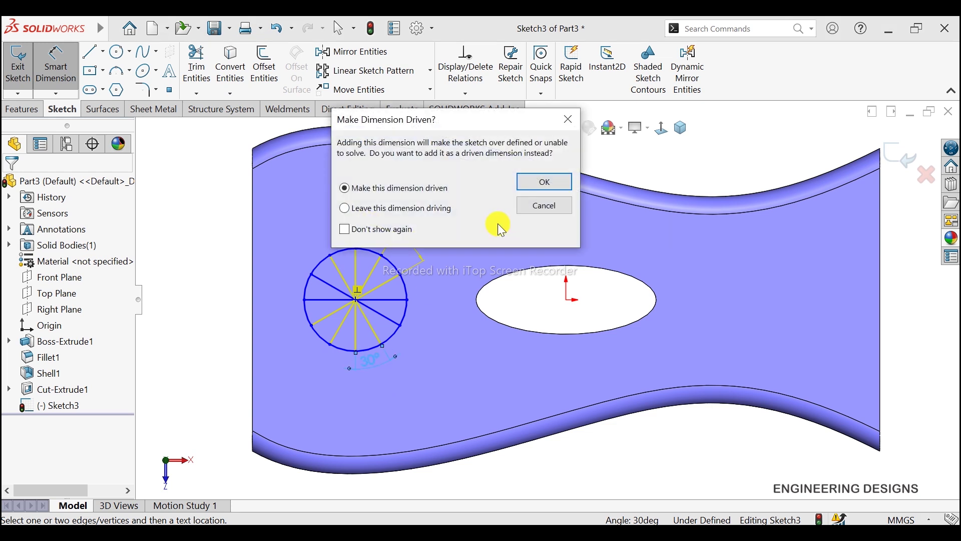
pyautogui.click(532, 205)
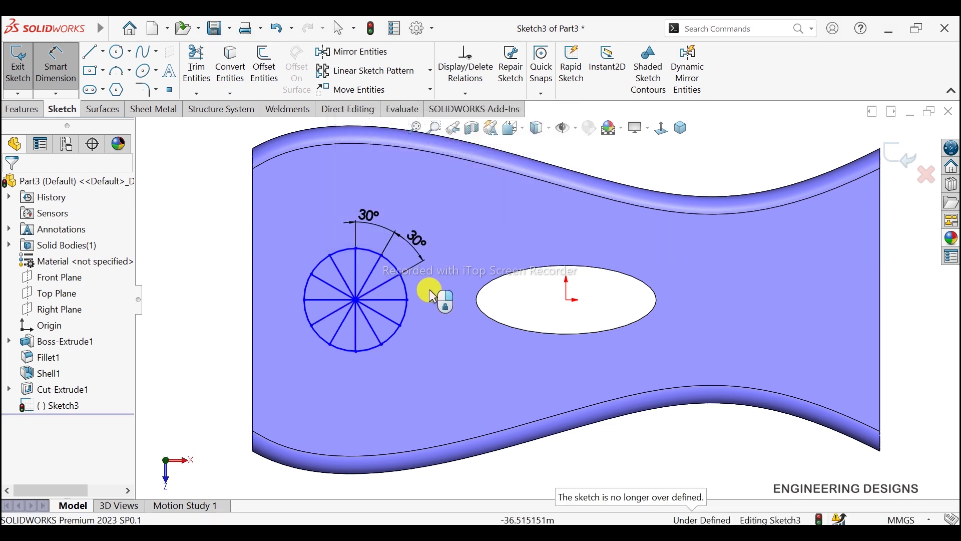
pyautogui.click(382, 331)
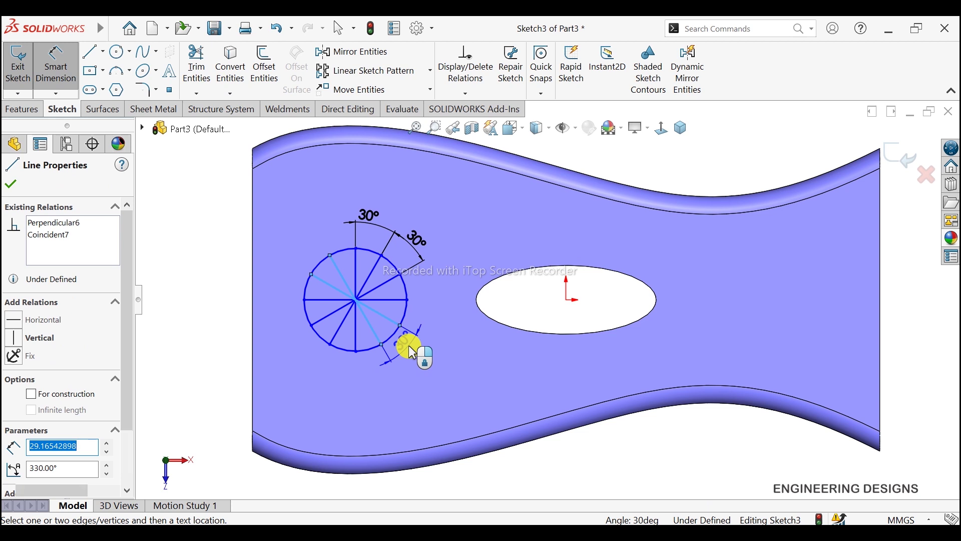
pyautogui.press('Escape')
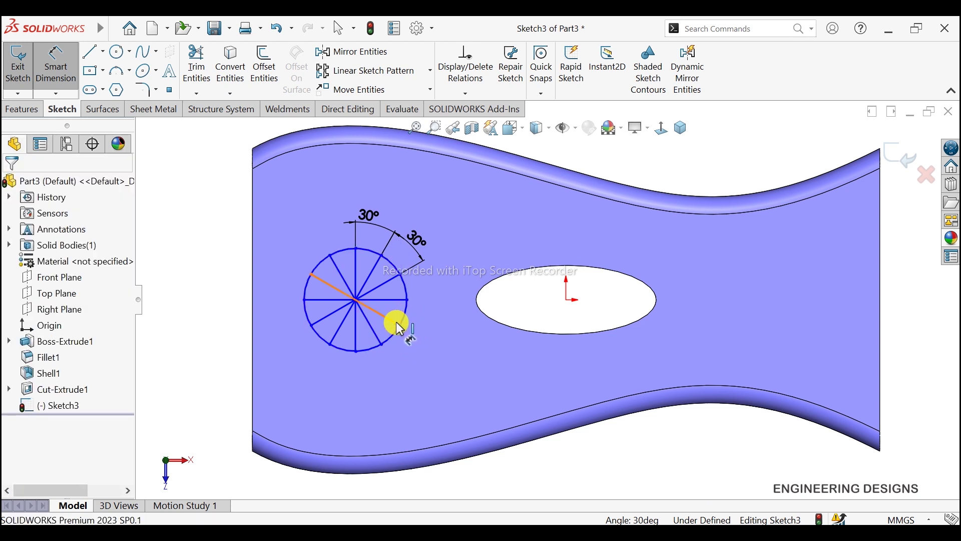
pyautogui.click(397, 323)
pyautogui.click(401, 301)
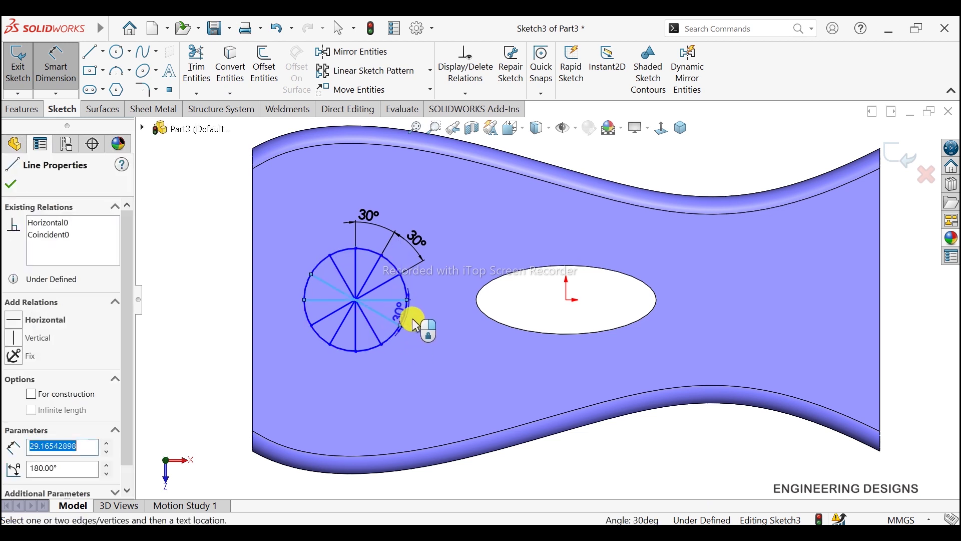
pyautogui.press('Escape')
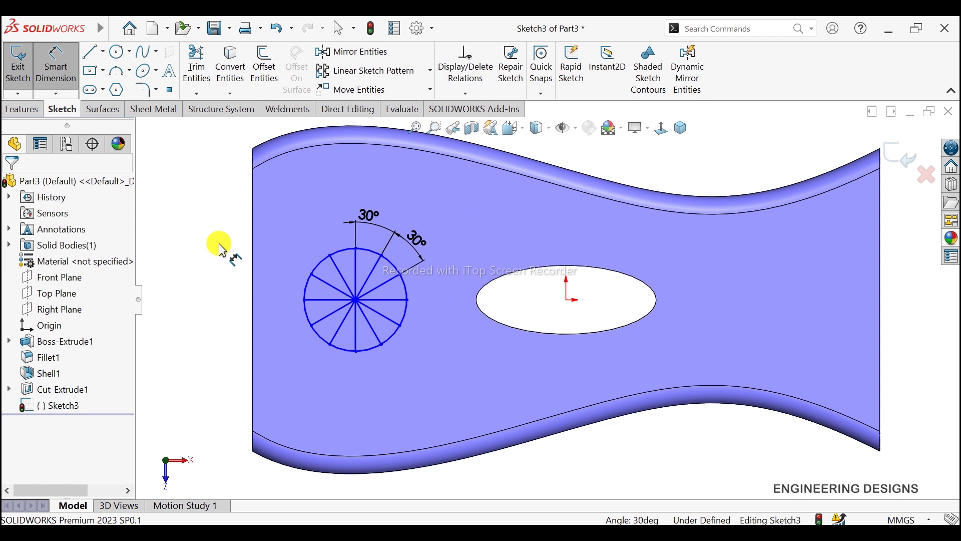
pyautogui.press('Escape')
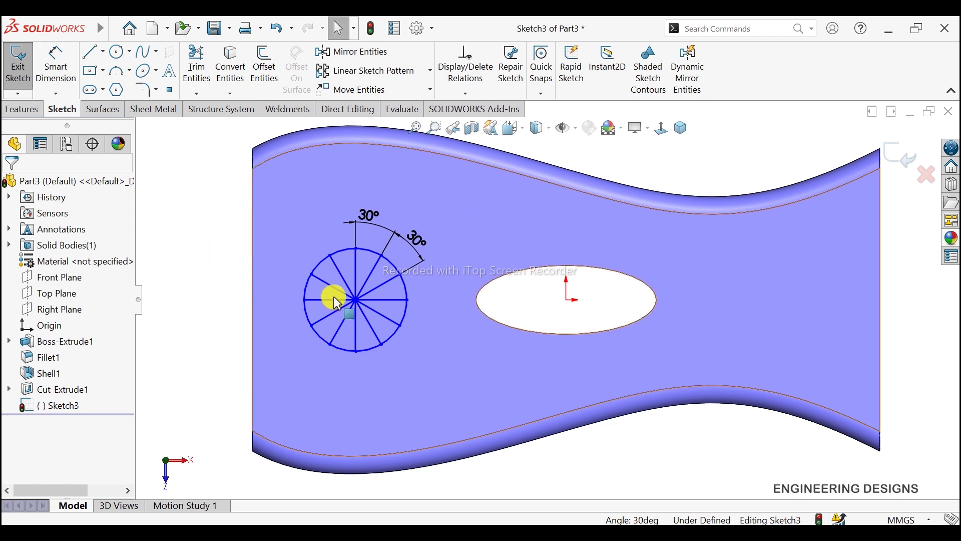
# Draw a small circle centred where the spokes meet
pyautogui.scroll(-1, 357, 276)
pyautogui.scroll(-1, 380, 316)
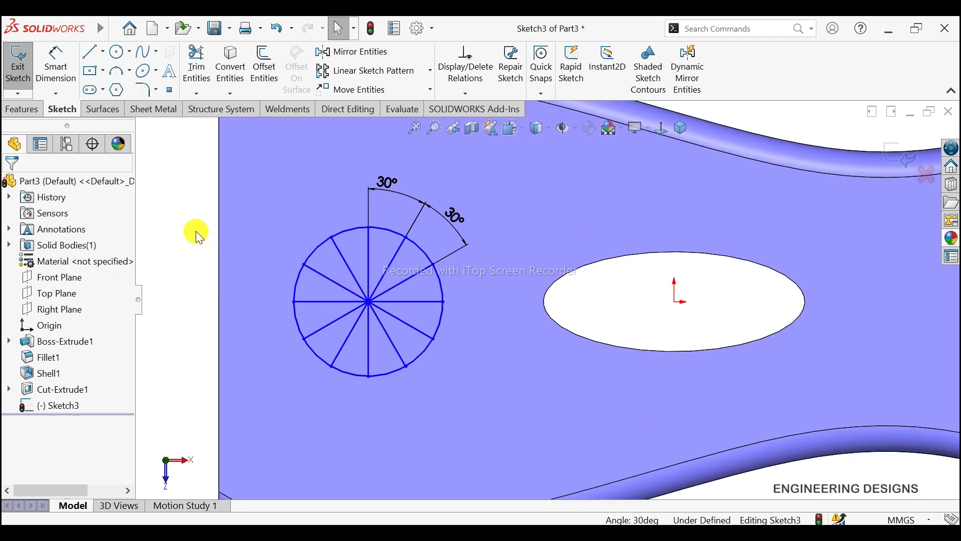
pyautogui.click(116, 52)
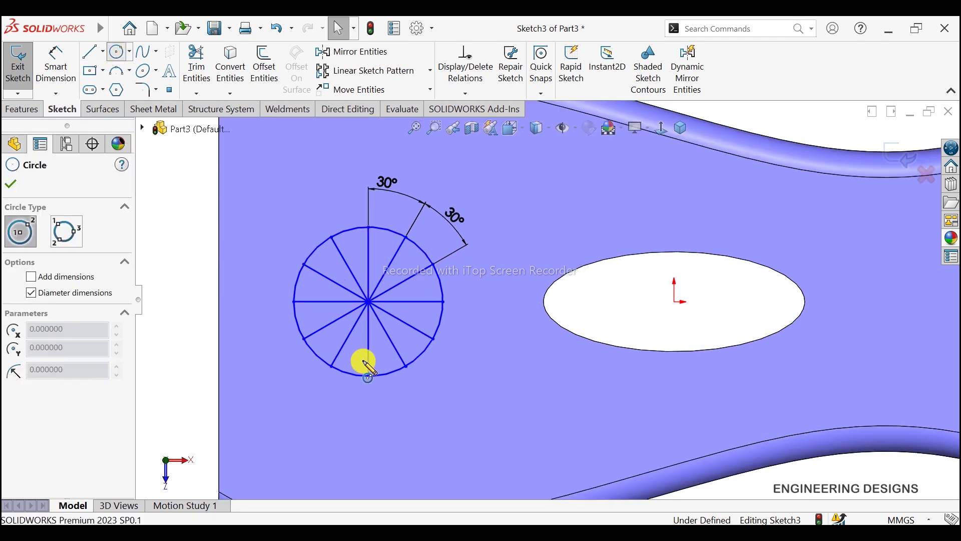
pyautogui.click(370, 302)
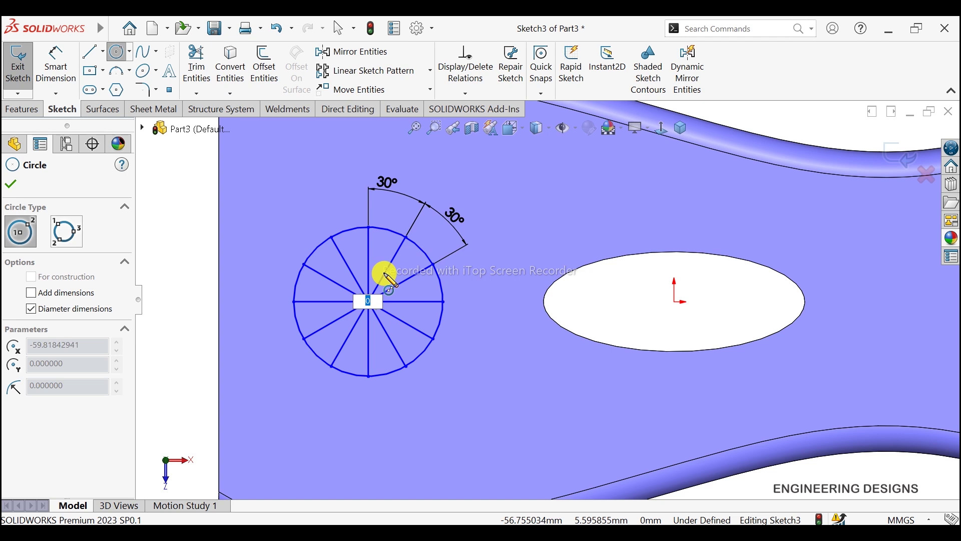
pyautogui.write('1')
pyautogui.press('Return')
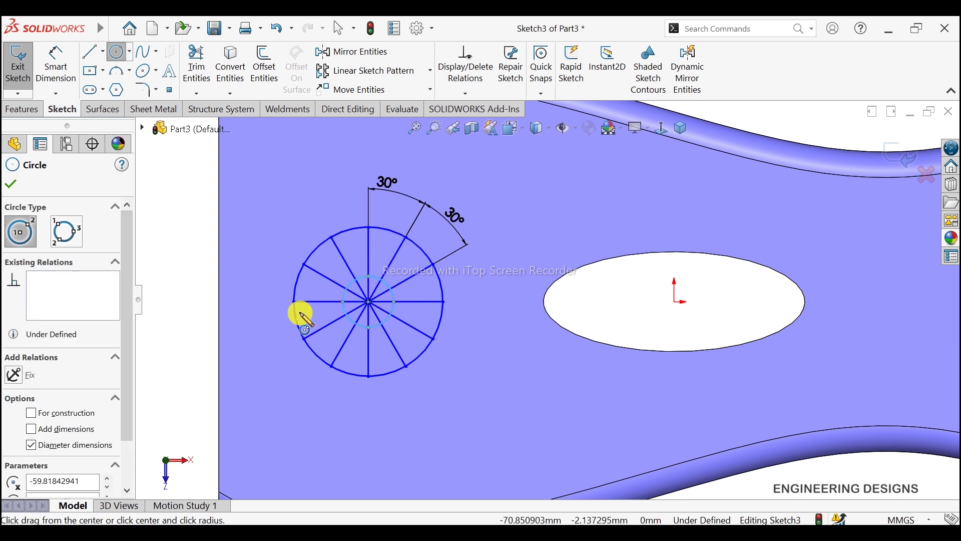
pyautogui.click(19, 186)
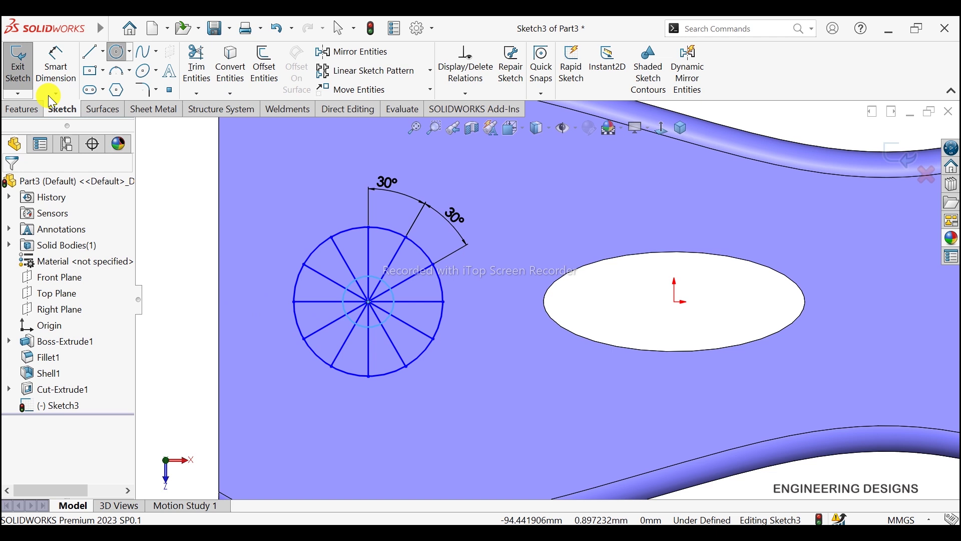
# Dimension the centre circle's diameter to 5 mm
pyautogui.click(56, 65)
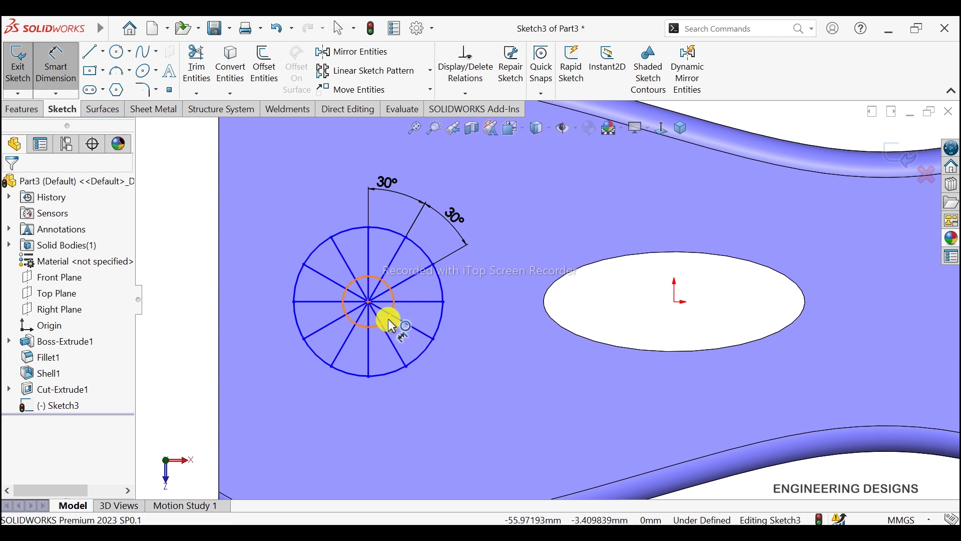
pyautogui.click(386, 319)
pyautogui.click(248, 328)
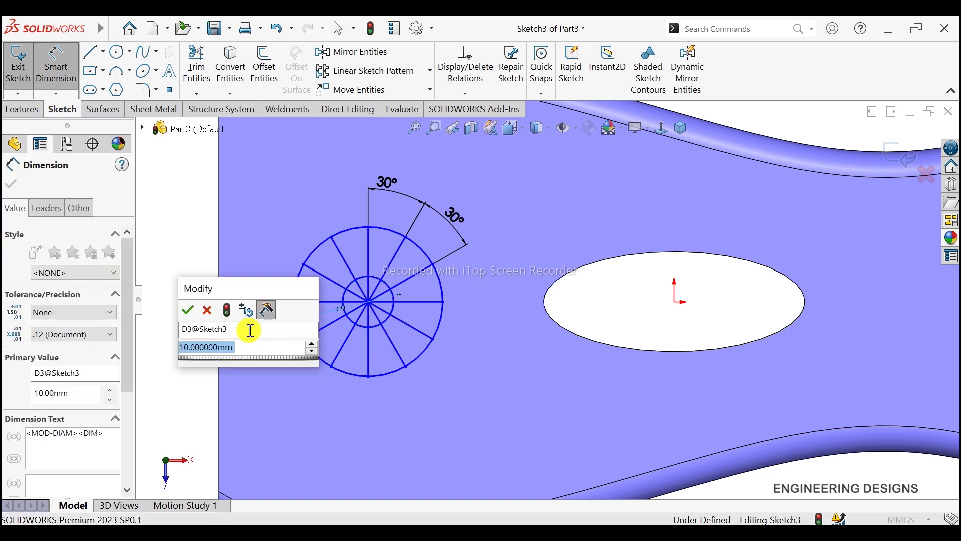
pyautogui.write('5')
pyautogui.press('Return')
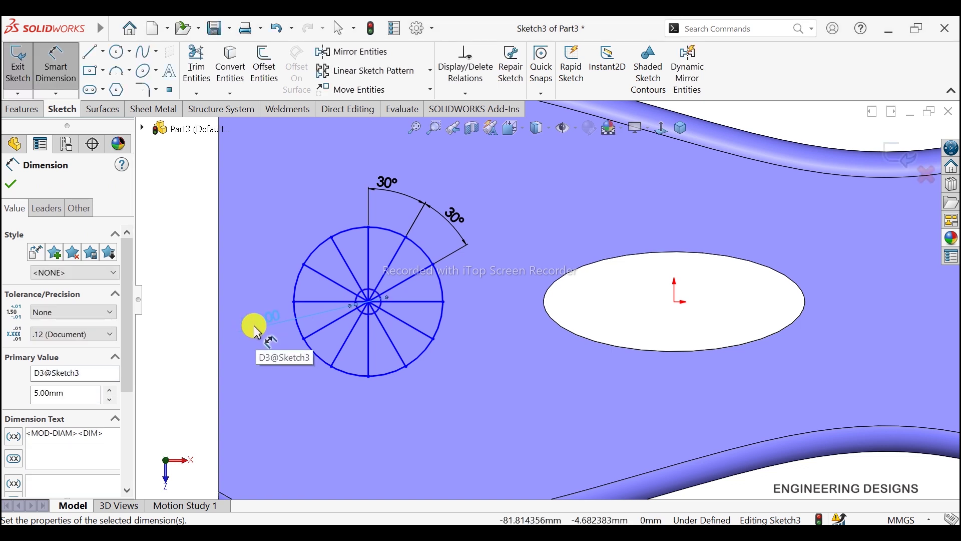
pyautogui.click(10, 184)
pyautogui.scroll(-2, 395, 301)
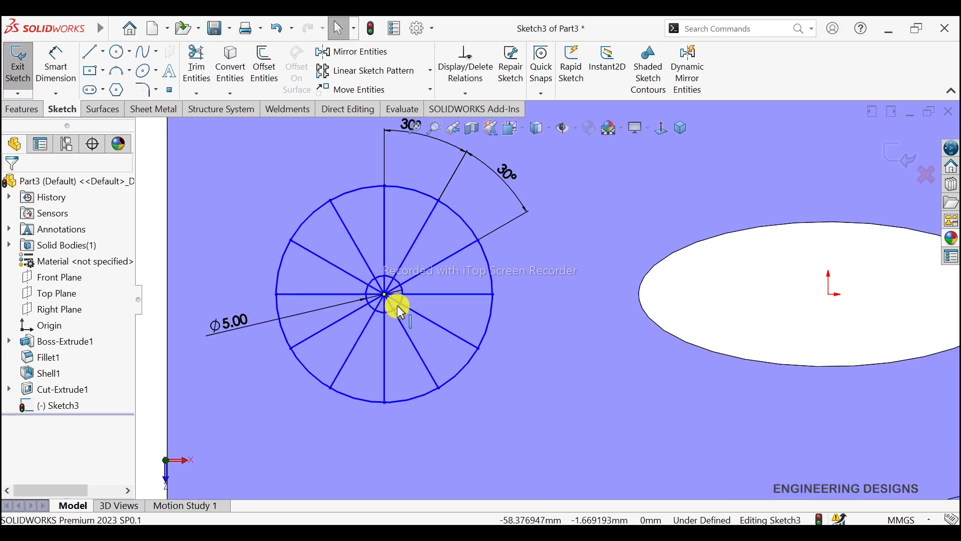
pyautogui.scroll(-1, 397, 305)
pyautogui.scroll(2, 687, 221)
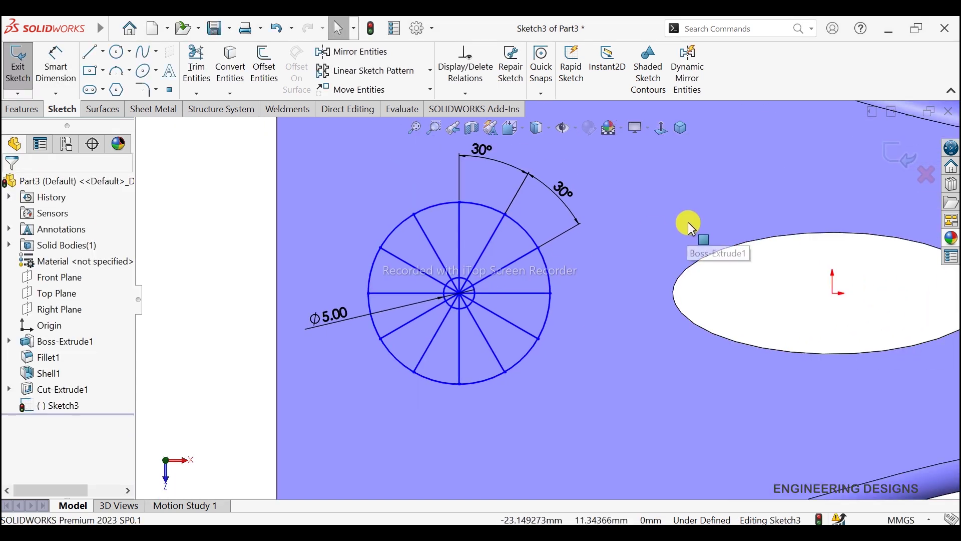
pyautogui.scroll(2, 686, 218)
pyautogui.scroll(-1, 686, 219)
# Start a sheet-metal Vent feature with the outer circle as its boundary
pyautogui.click(150, 110)
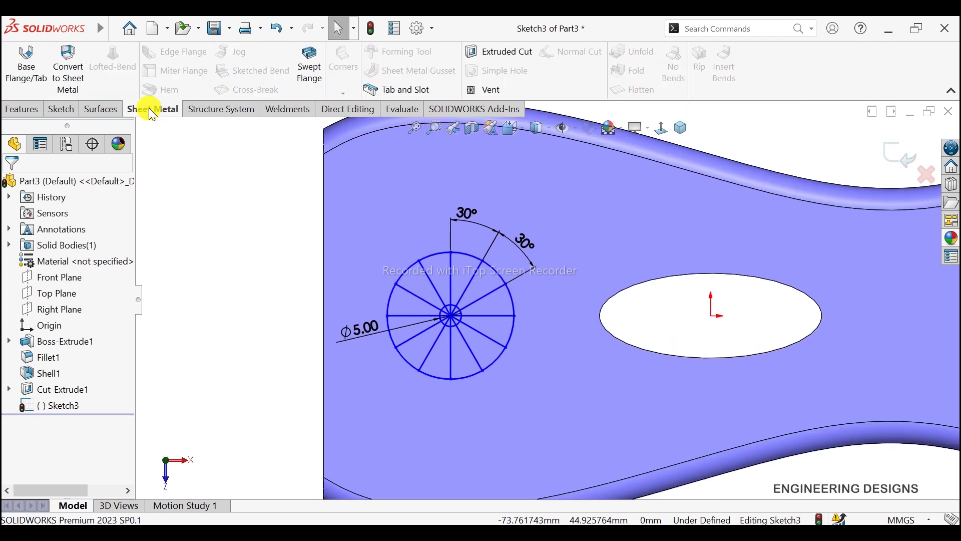
pyautogui.click(486, 90)
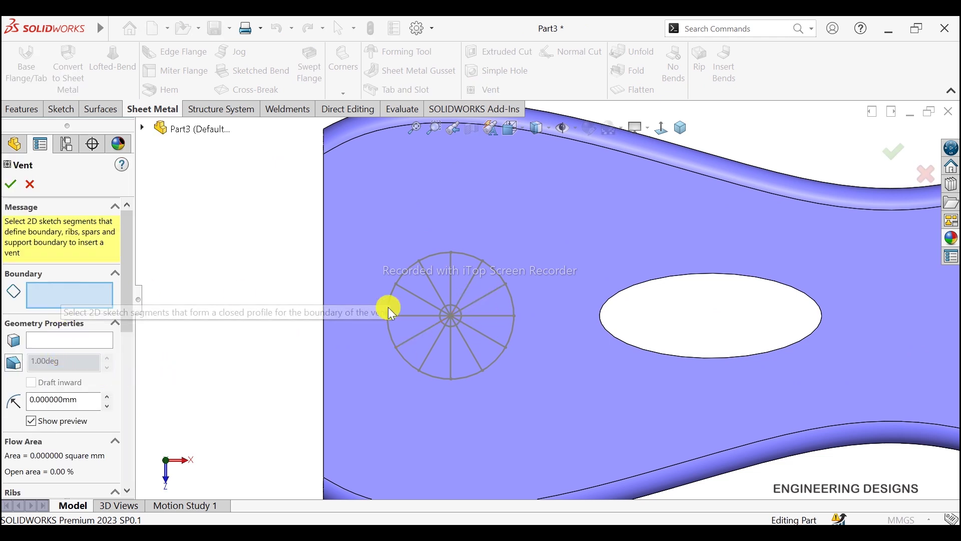
pyautogui.click(513, 332)
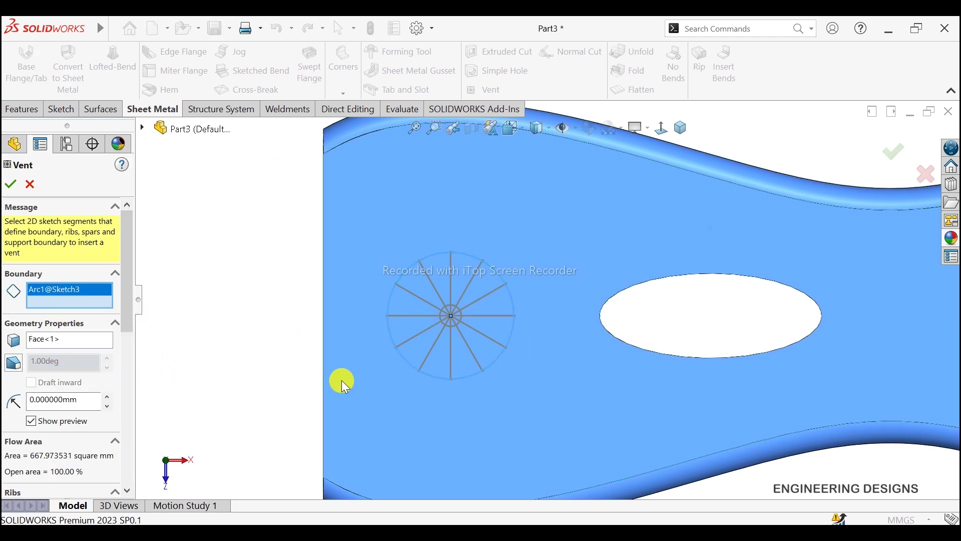
pyautogui.moveTo(129, 290); pyautogui.dragTo(127, 375)
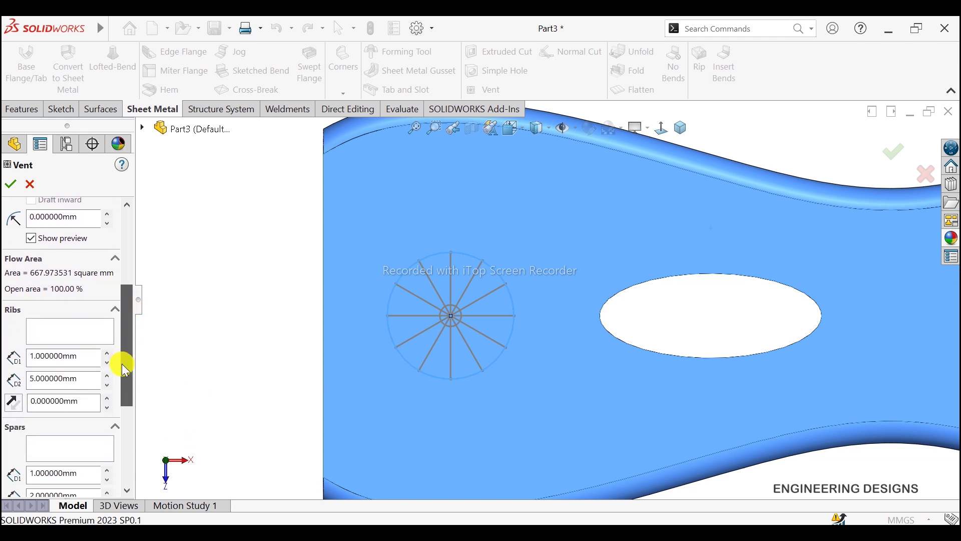
# Select the radial spoke lines as vent ribs, leaving 11.58% open area
pyautogui.click(86, 328)
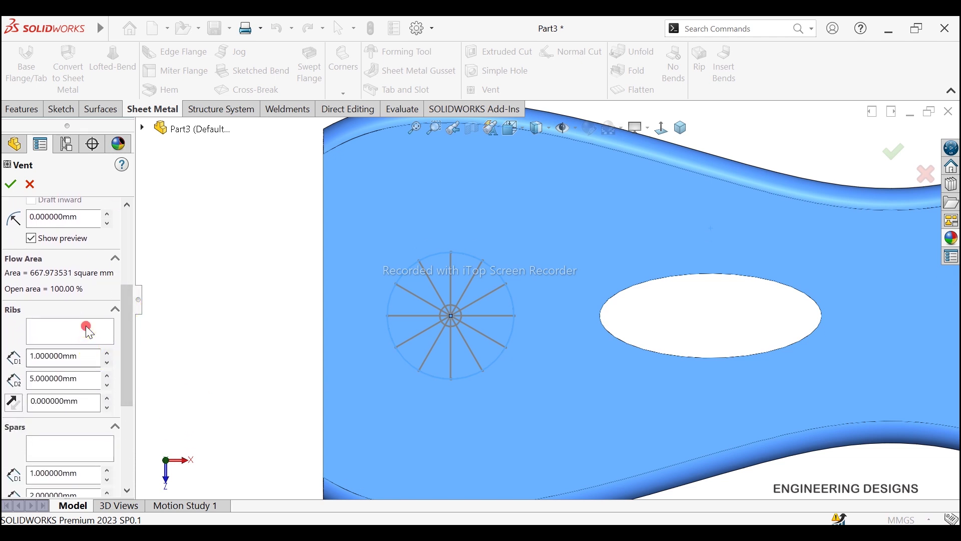
pyautogui.click(482, 299)
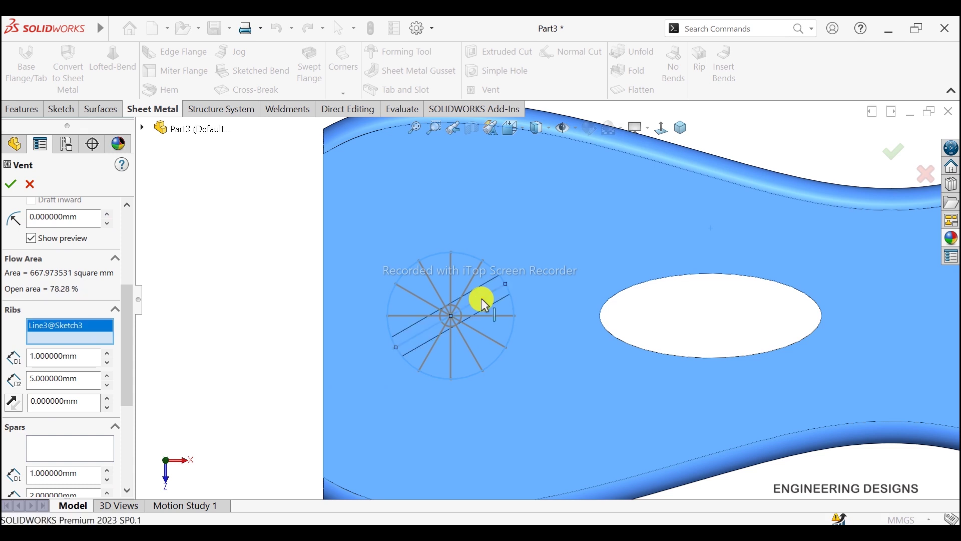
pyautogui.click(487, 337)
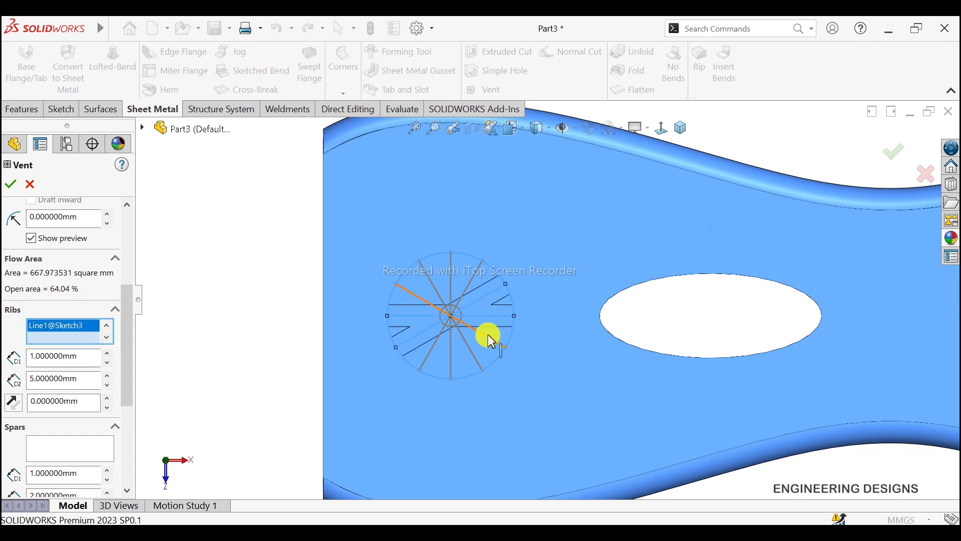
pyautogui.click(476, 355)
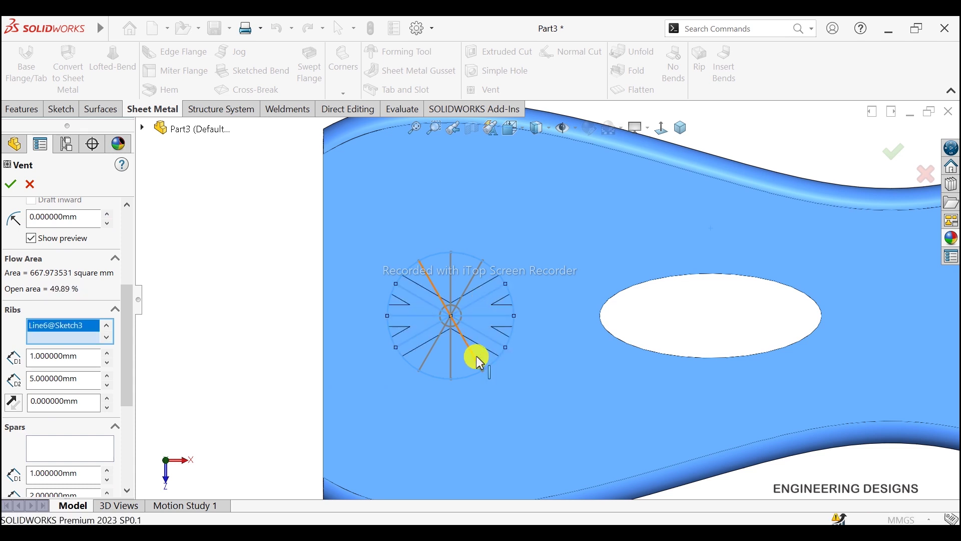
pyautogui.click(454, 373)
pyautogui.click(430, 358)
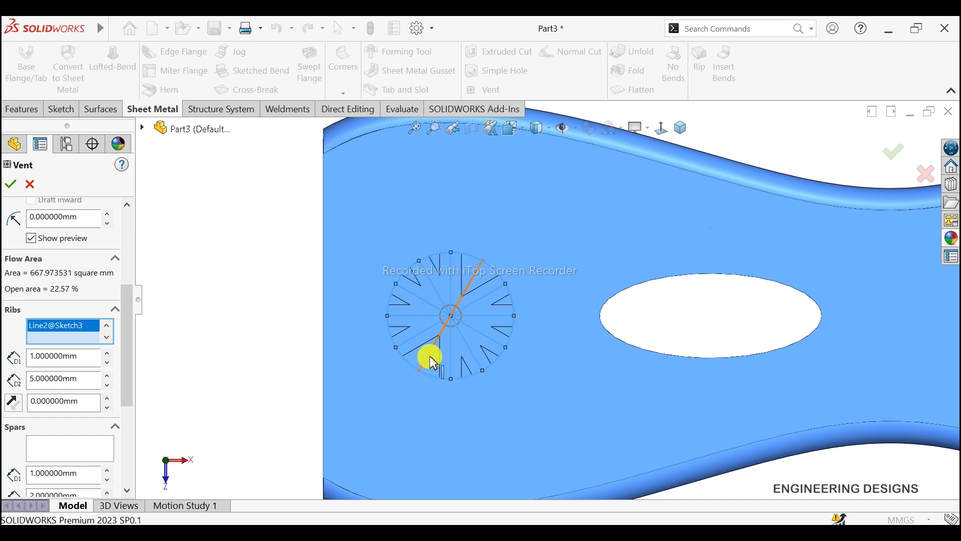
pyautogui.click(428, 354)
pyautogui.click(418, 346)
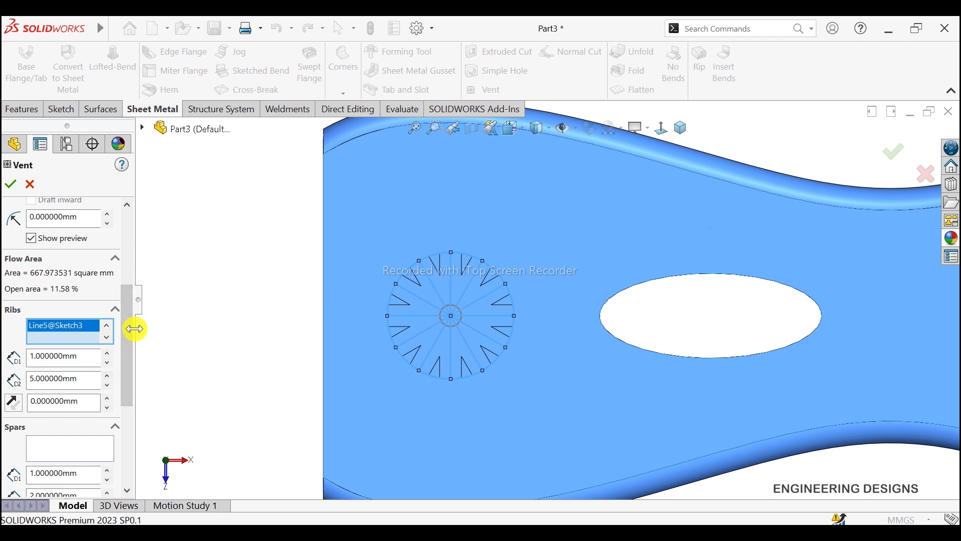
pyautogui.click(60, 445)
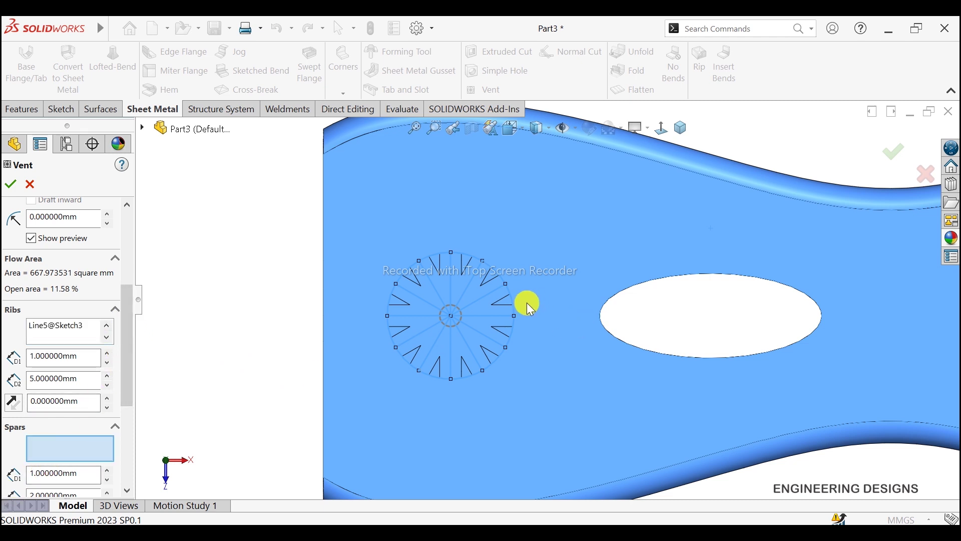
pyautogui.scroll(-2, 516, 306)
pyautogui.scroll(-2, 434, 323)
# Use the small inner arc (Arc2) as the vent's spar
pyautogui.click(464, 323)
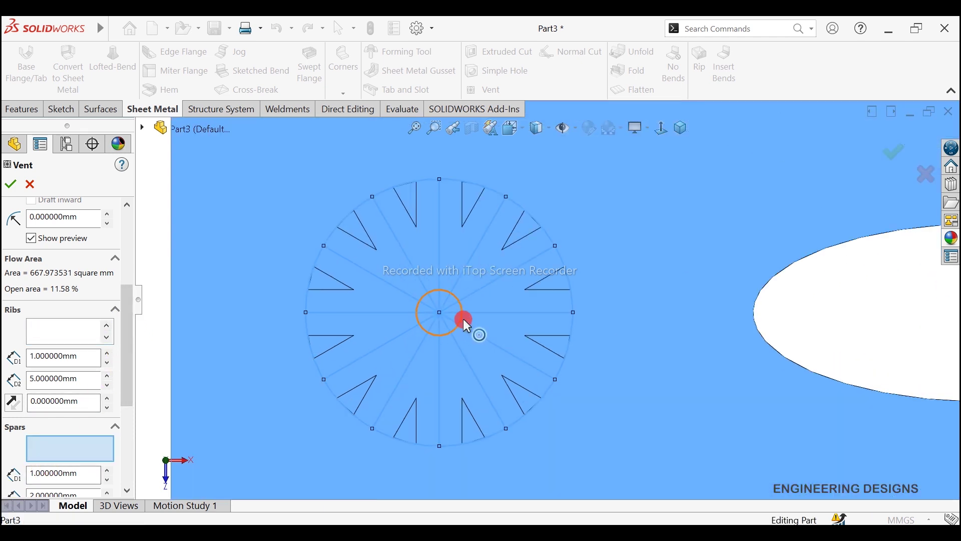
pyautogui.scroll(3, 413, 331)
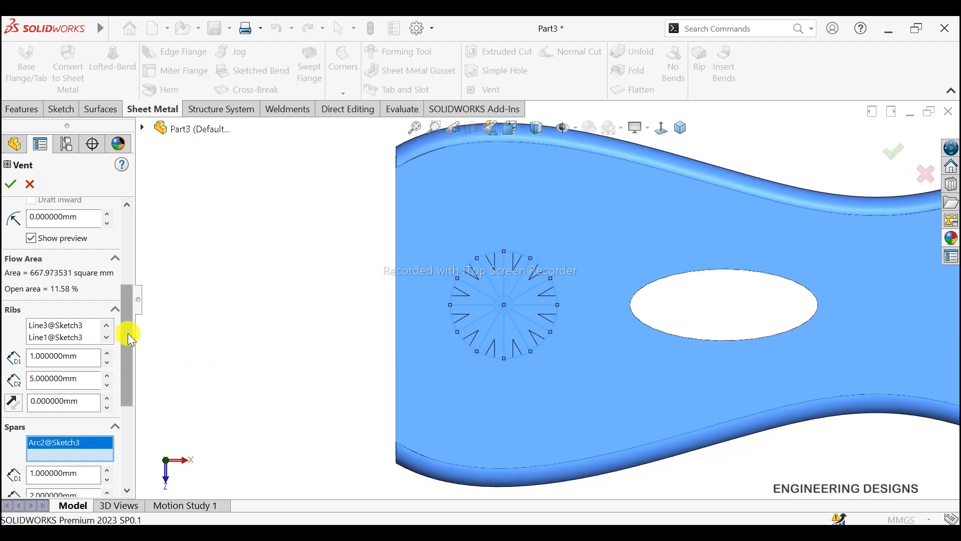
pyautogui.moveTo(128, 332); pyautogui.dragTo(128, 338)
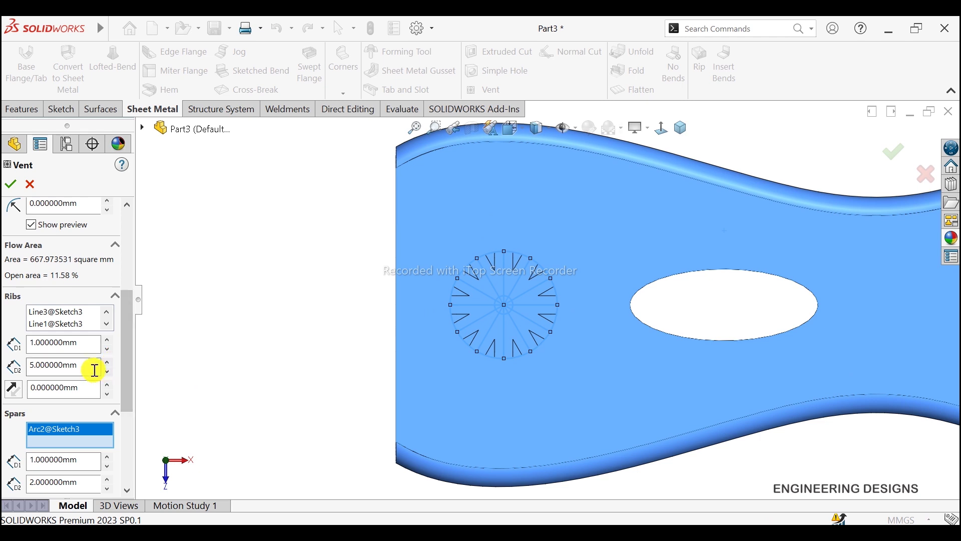
# Set the vent rib width to 2 mm, giving 54.37% open area
pyautogui.doubleClick(90, 370)
pyautogui.write('3')
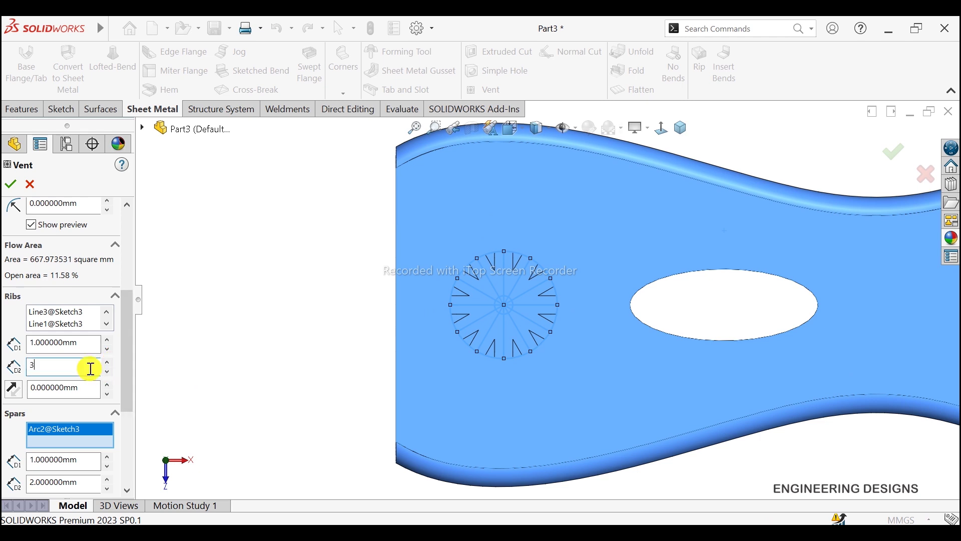
pyautogui.press('Return')
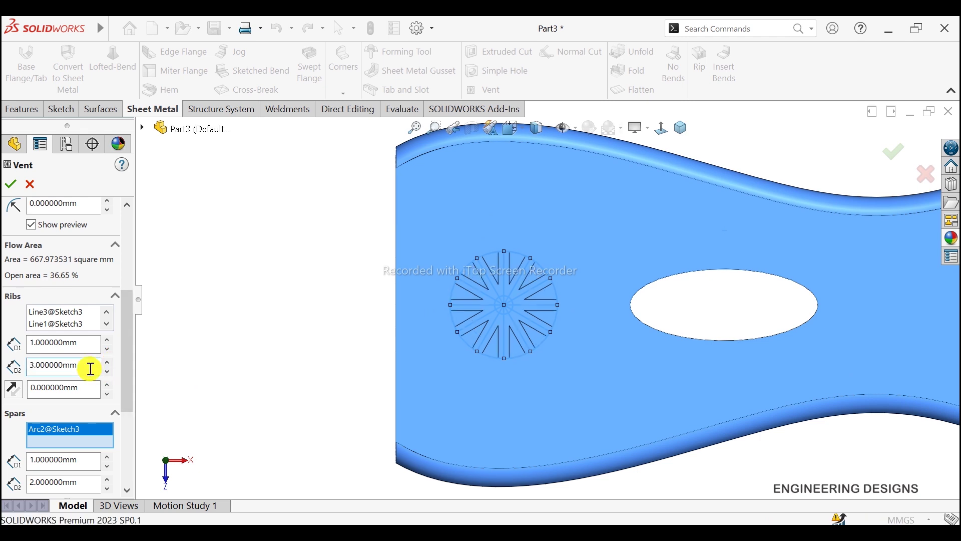
pyautogui.doubleClick(90, 368)
pyautogui.write('2')
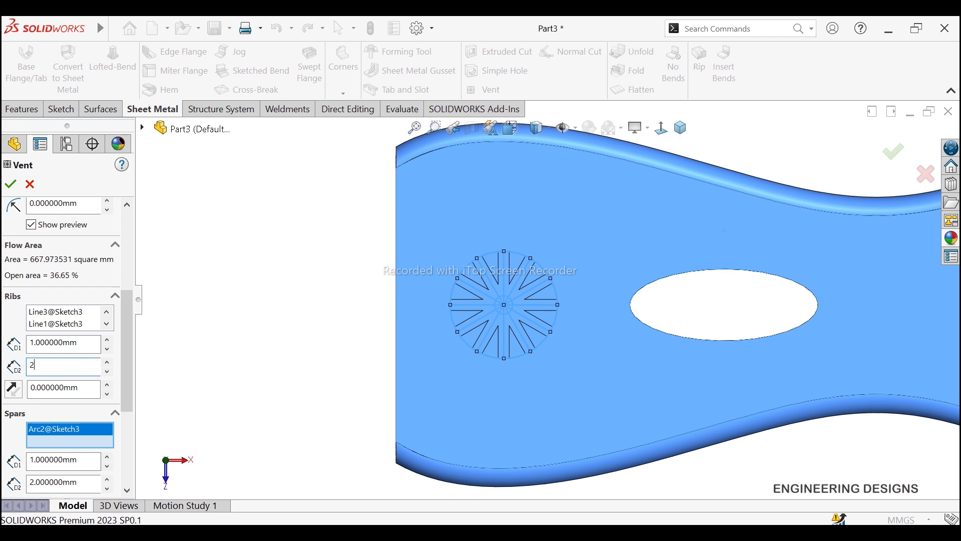
pyautogui.press('Return')
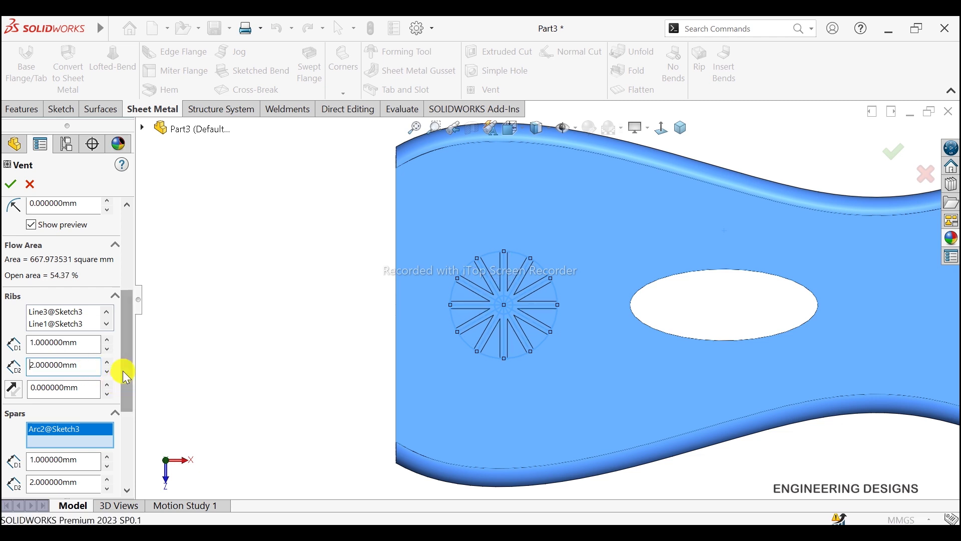
pyautogui.moveTo(127, 370); pyautogui.dragTo(126, 392)
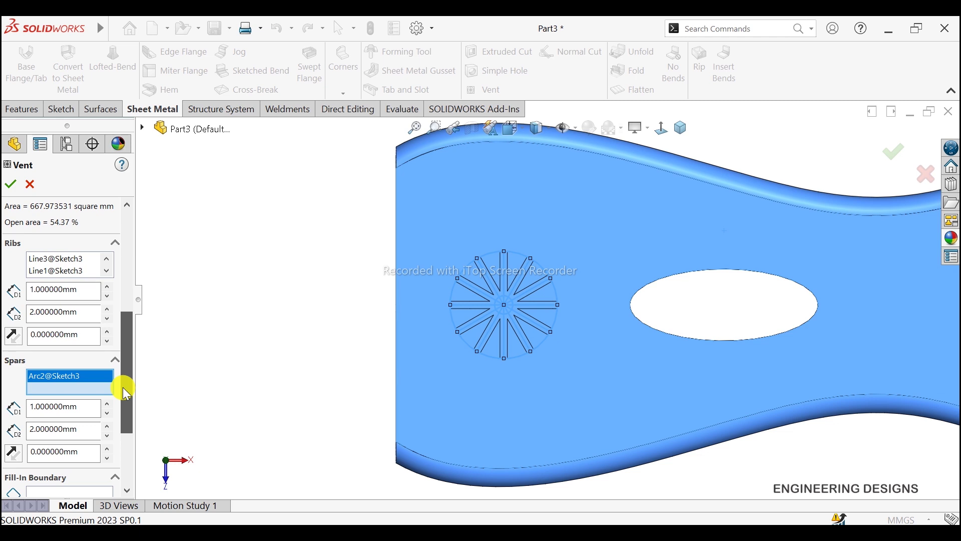
pyautogui.moveTo(125, 391); pyautogui.dragTo(145, 296)
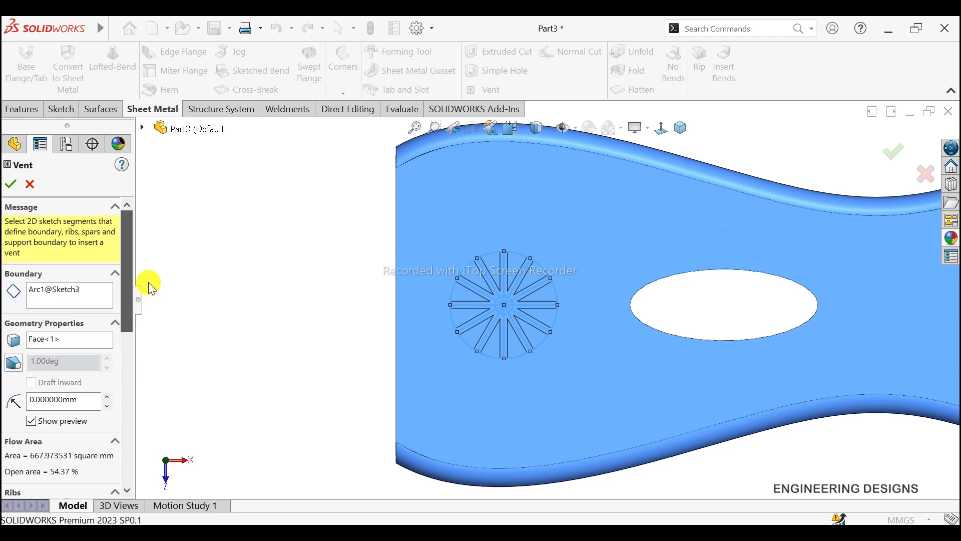
# Confirm Vent1 and inspect the cut duct in isometric and trimetric views
pyautogui.click(10, 185)
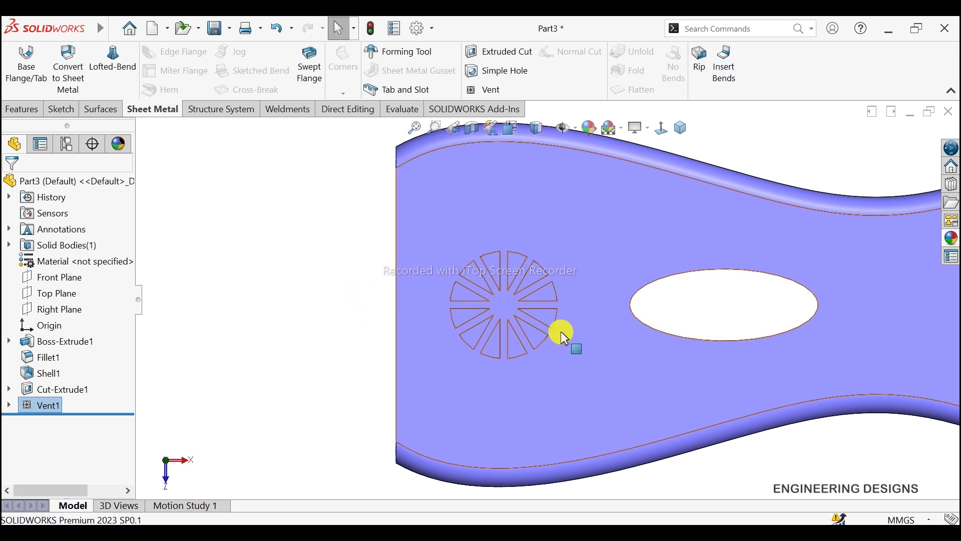
pyautogui.moveTo(560, 330)
pyautogui.mouseDown(button='middle')
pyautogui.moveTo(581, 240)
pyautogui.moveTo(625, 245)
pyautogui.moveTo(590, 261)
pyautogui.moveTo(575, 285)
pyautogui.moveTo(687, 273)
pyautogui.mouseUp(button='middle')
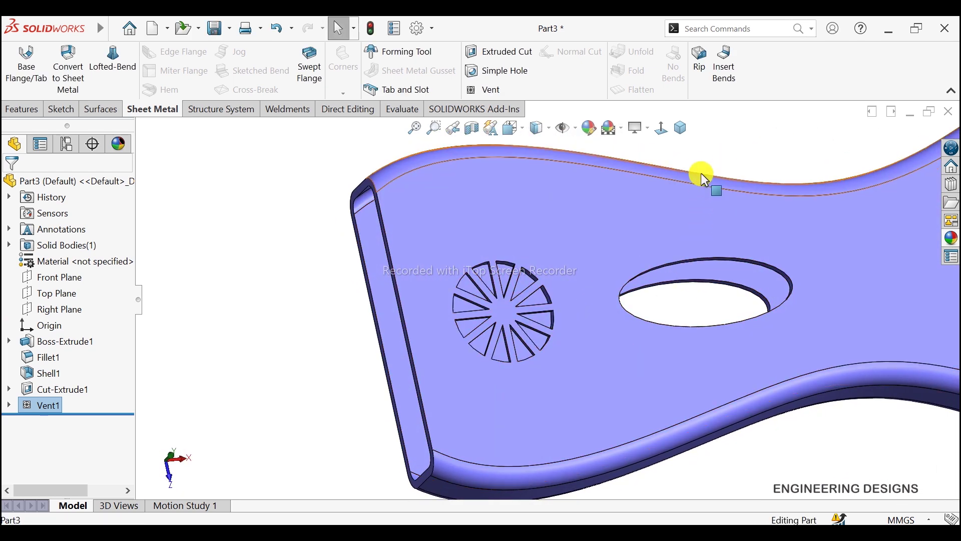
pyautogui.click(681, 128)
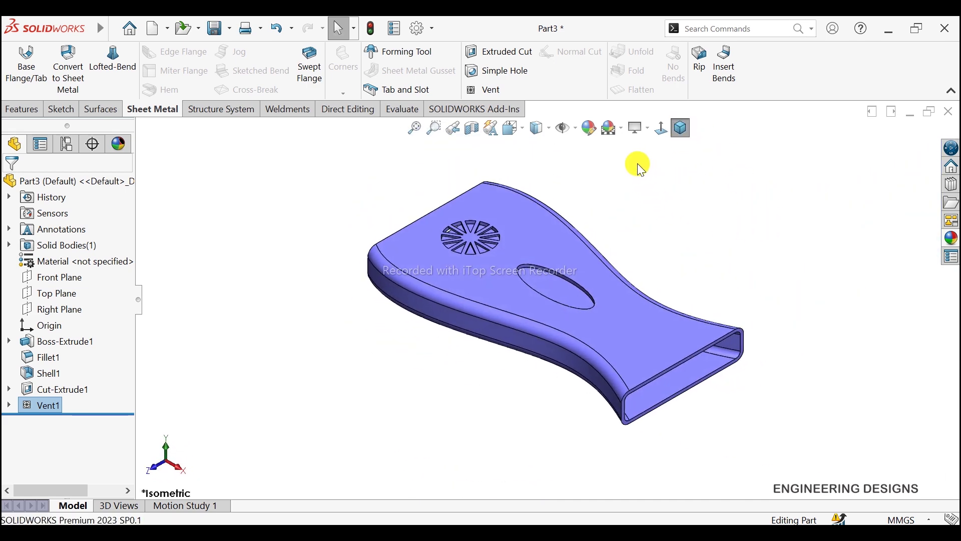
pyautogui.click(20, 109)
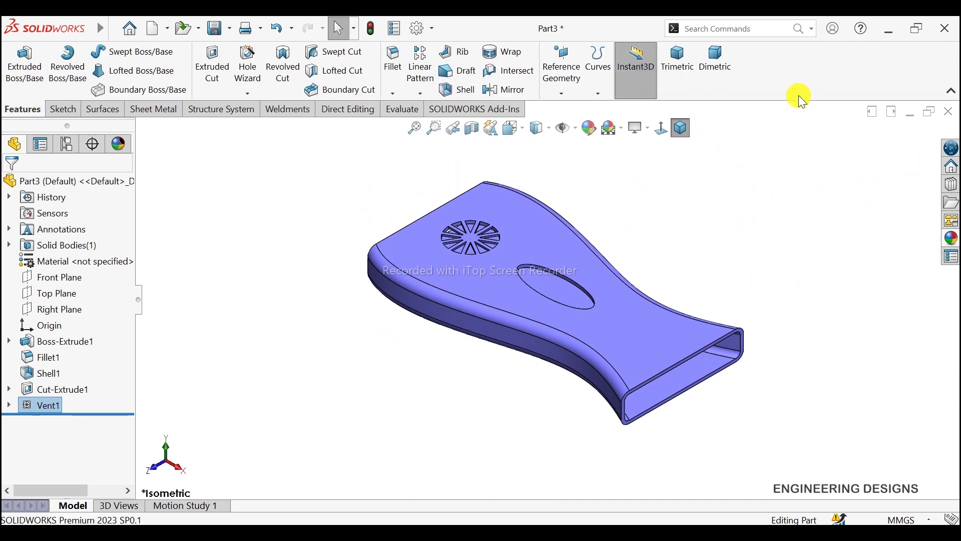
pyautogui.click(678, 59)
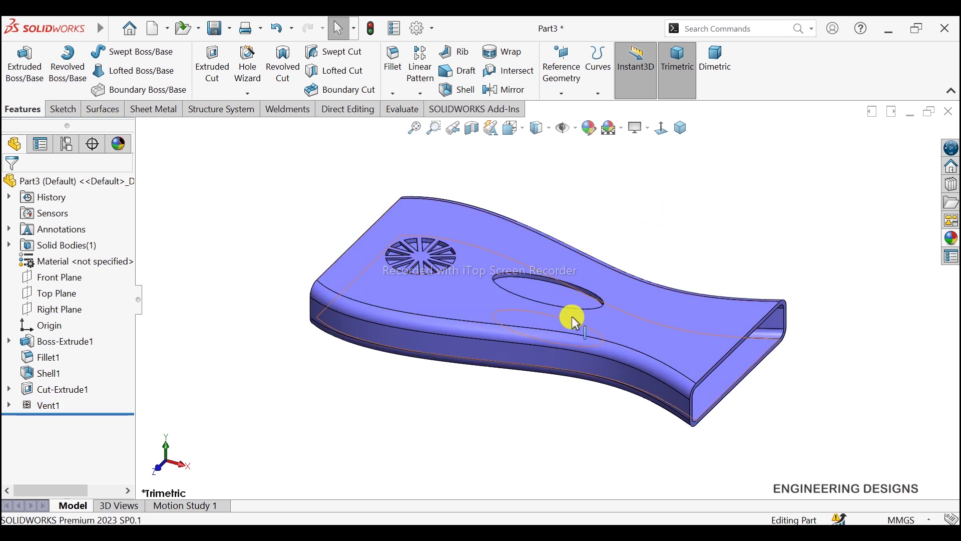
pyautogui.scroll(-2, 508, 278)
pyautogui.moveTo(666, 214); pyautogui.dragTo(650, 245, button='middle')
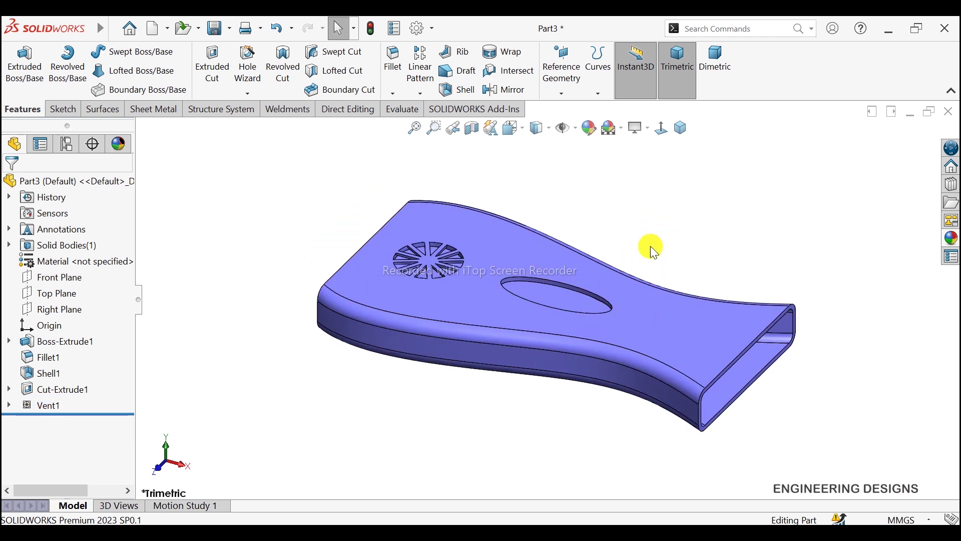